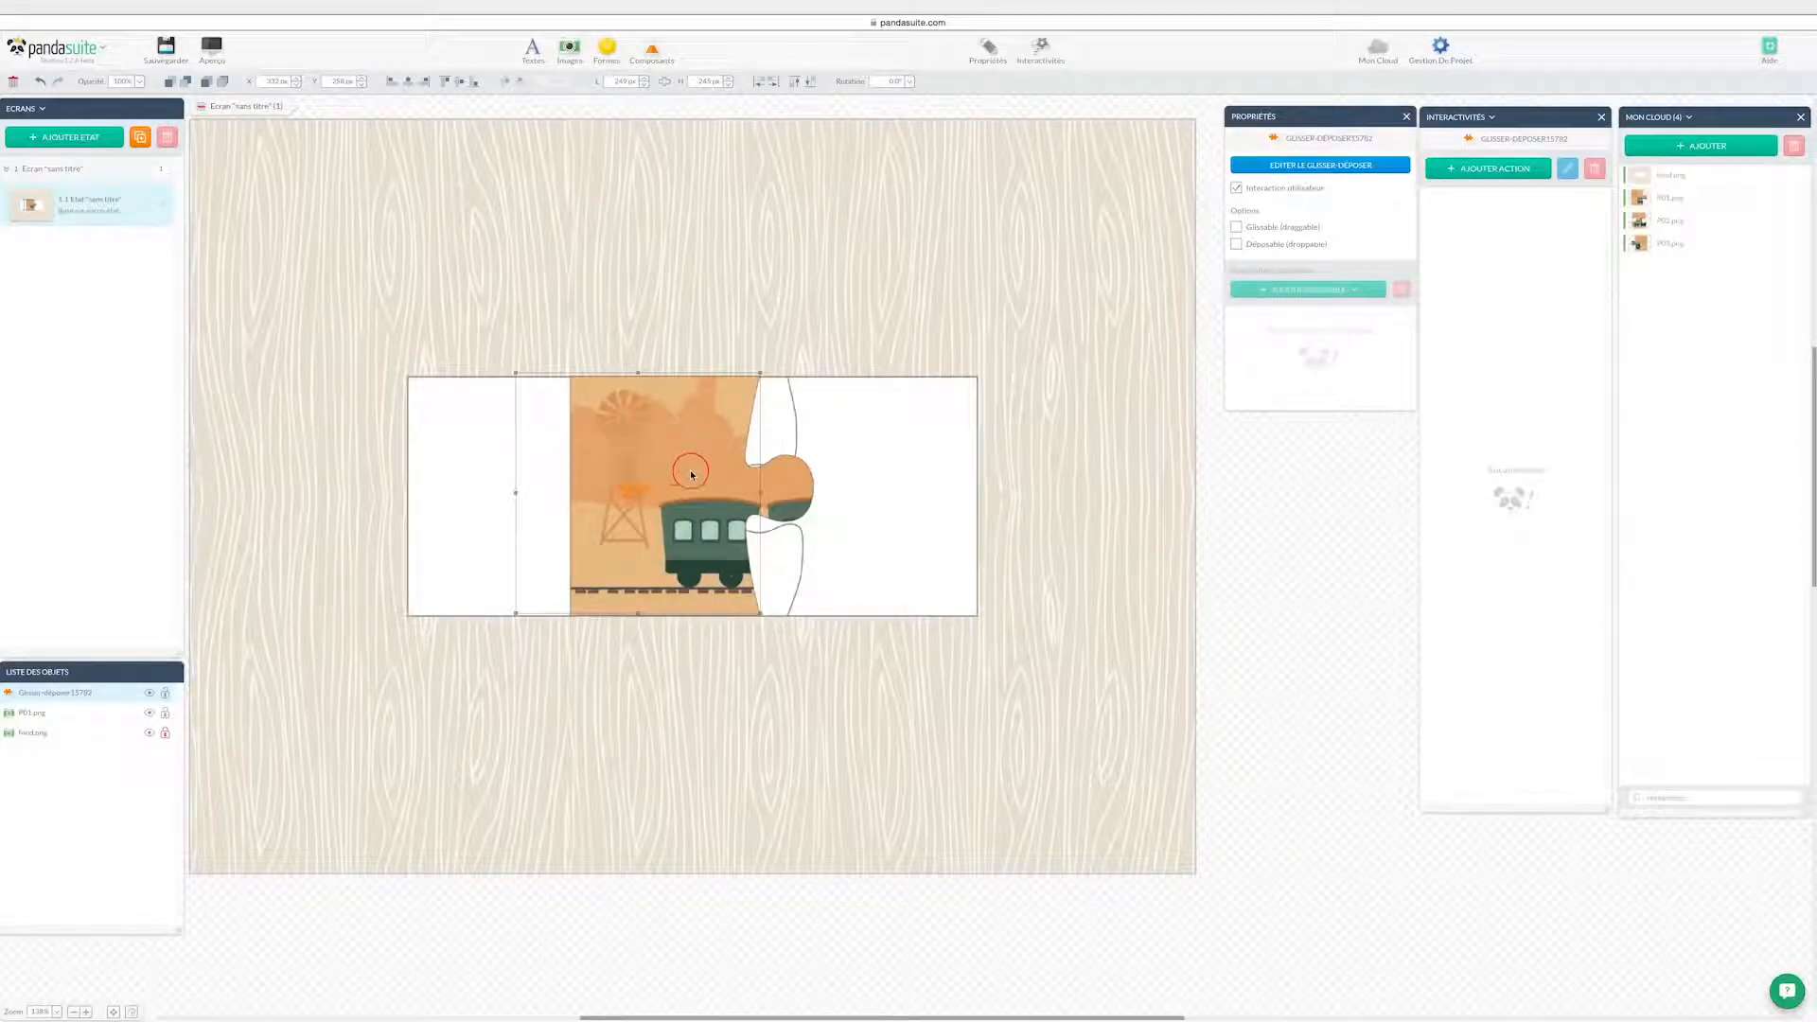
- Move the drag-and-drop component below the puzzle board and place the P01 piece image inside it
{"action": "left_click_drag", "start_coordinate": [691, 474], "coordinate": [711, 665]}
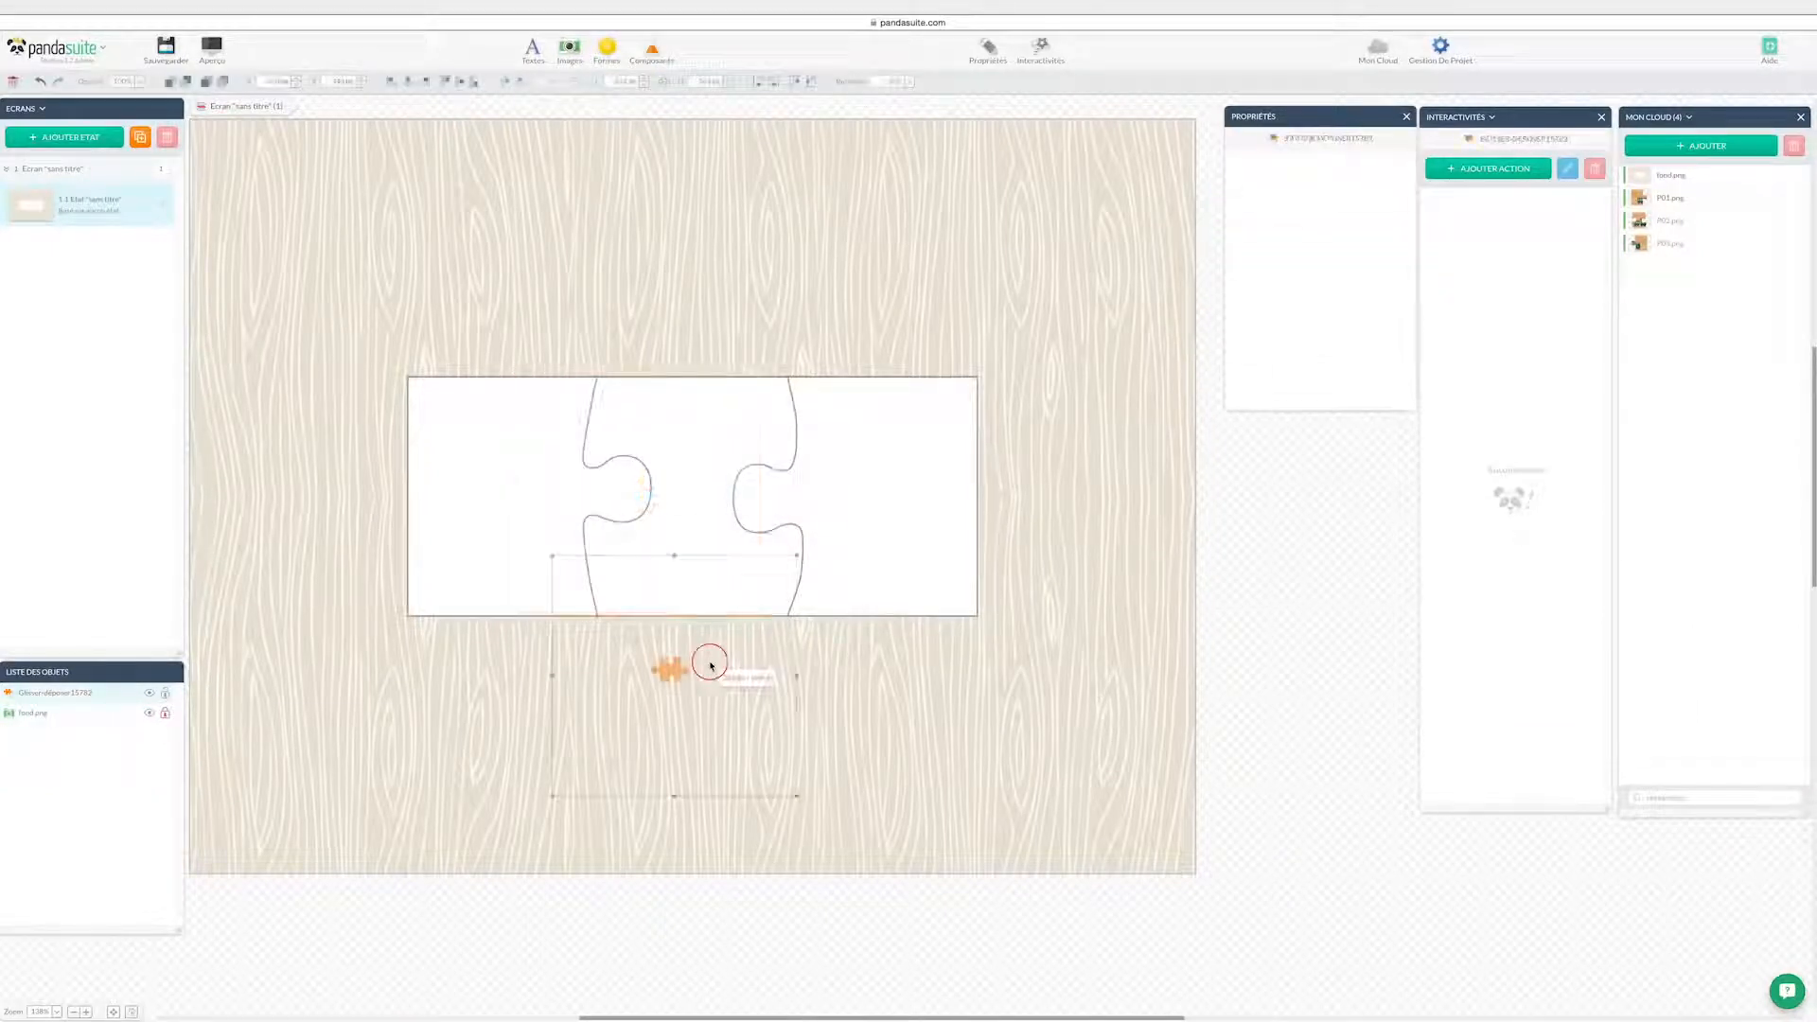
{"action": "double_click", "coordinate": [706, 657]}
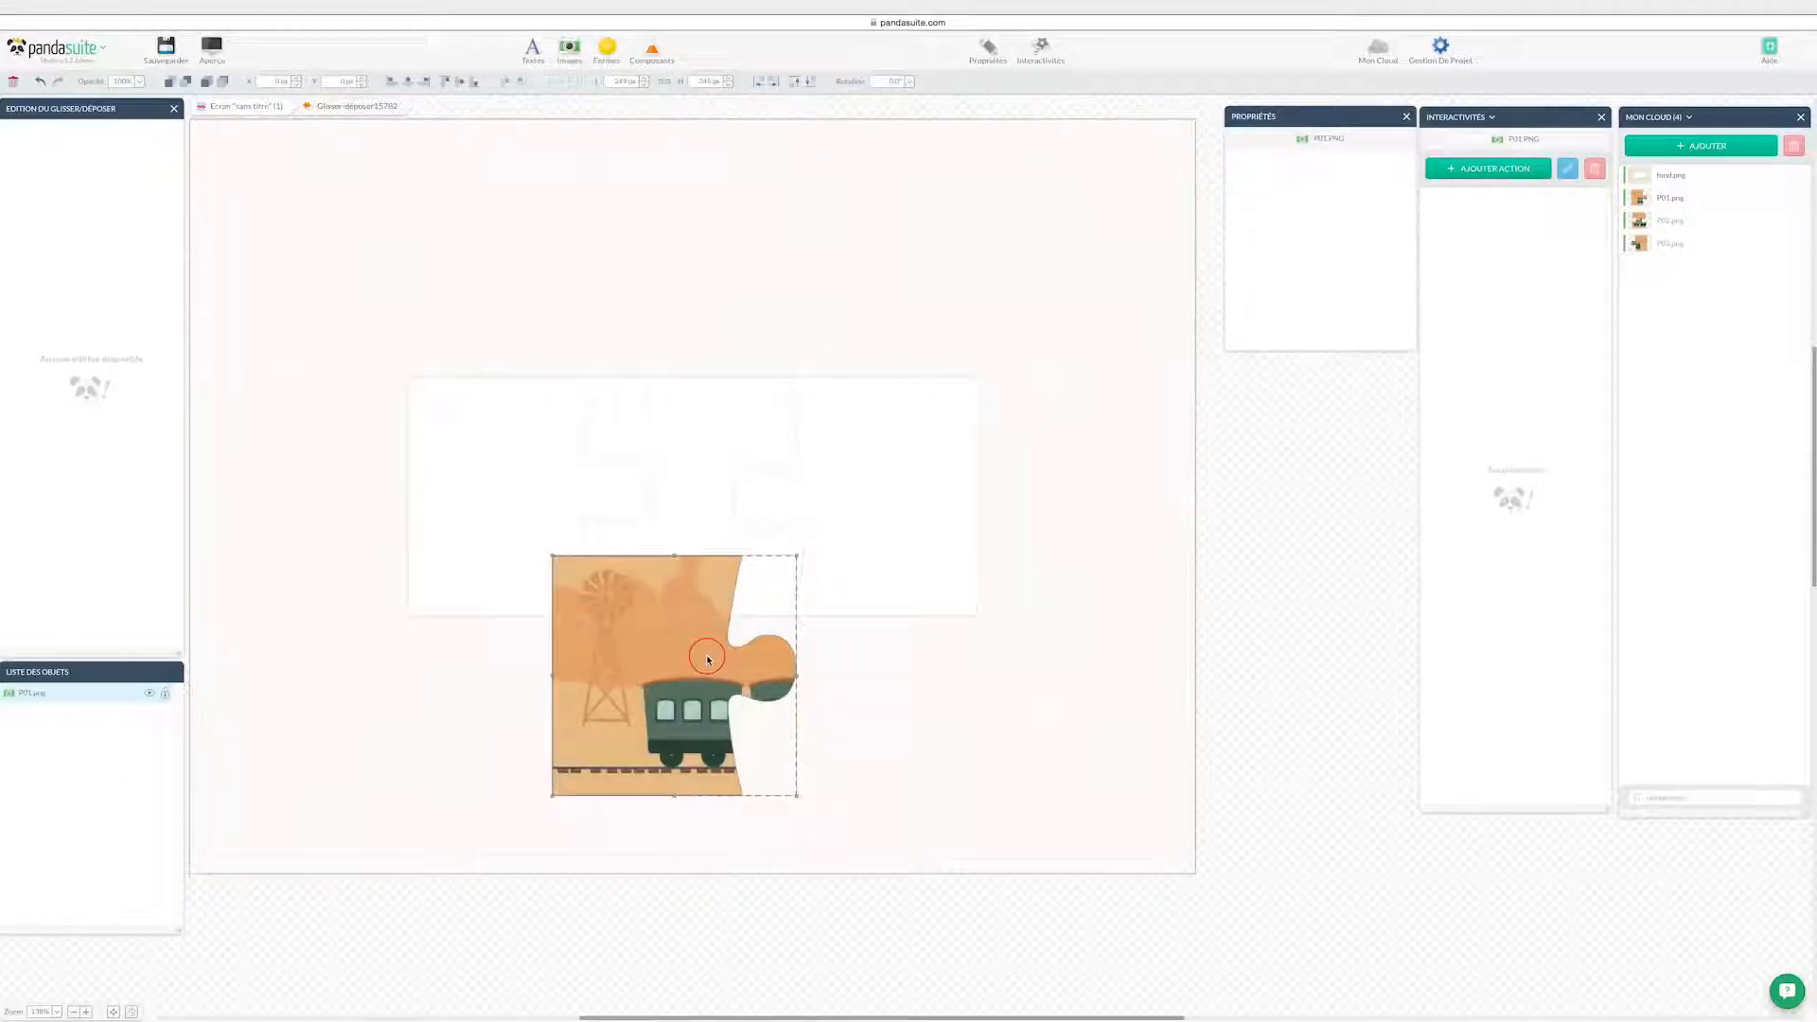
{"action": "left_click", "coordinate": [175, 109]}
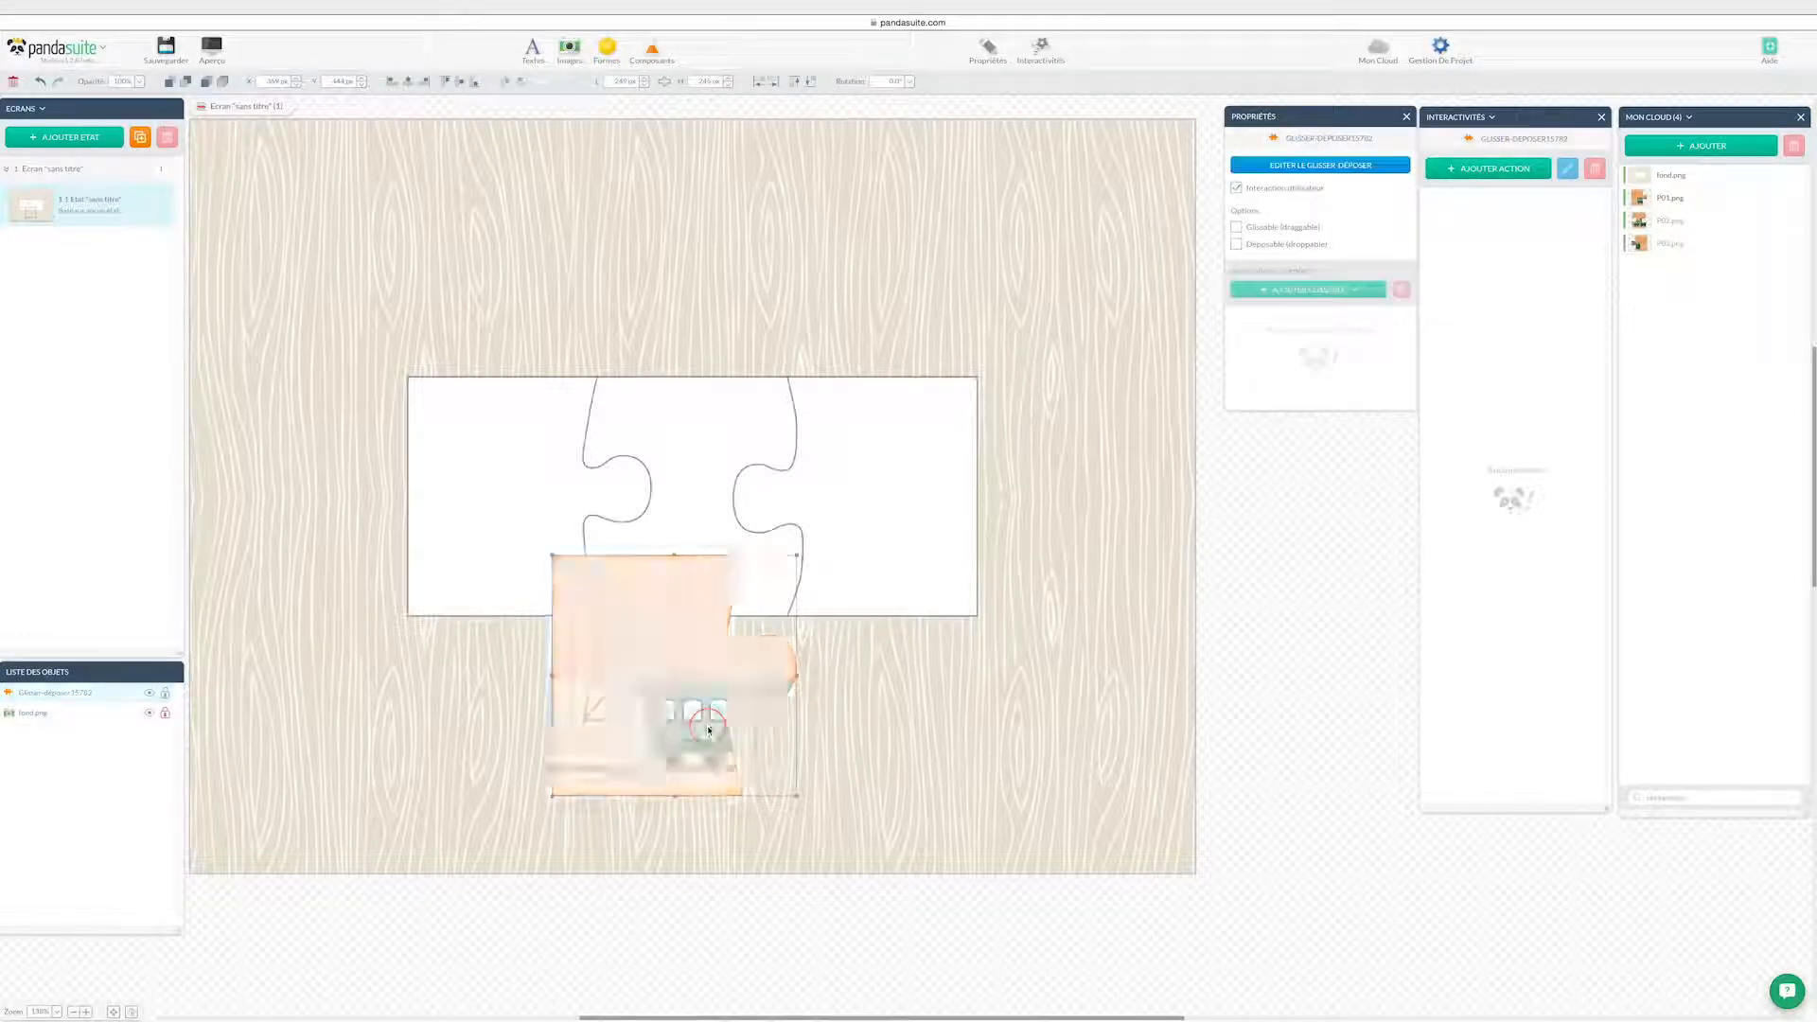
- Duplicate the P01 piece's drag-and-drop component beside the original and remove the image from the copy
{"action": "left_click_drag", "start_coordinate": [639, 730], "coordinate": [908, 727]}
{"action": "double_click", "coordinate": [910, 727]}
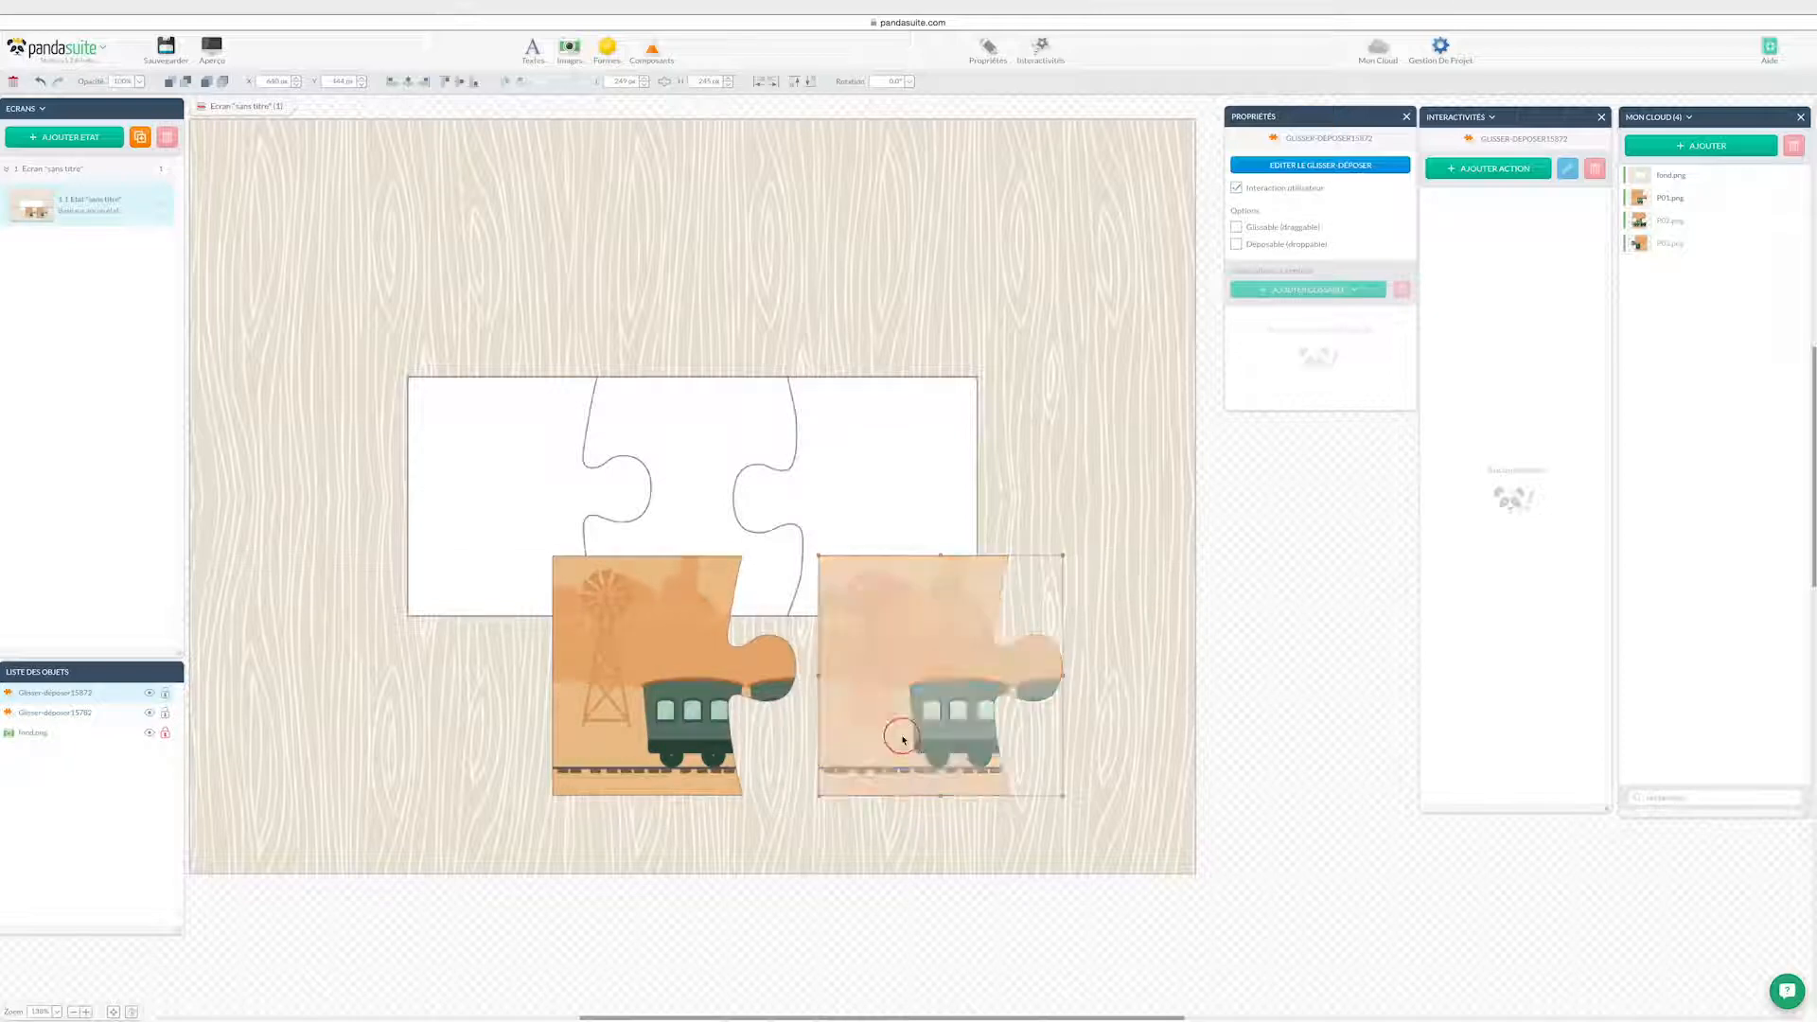
{"action": "left_click", "coordinate": [1274, 705]}
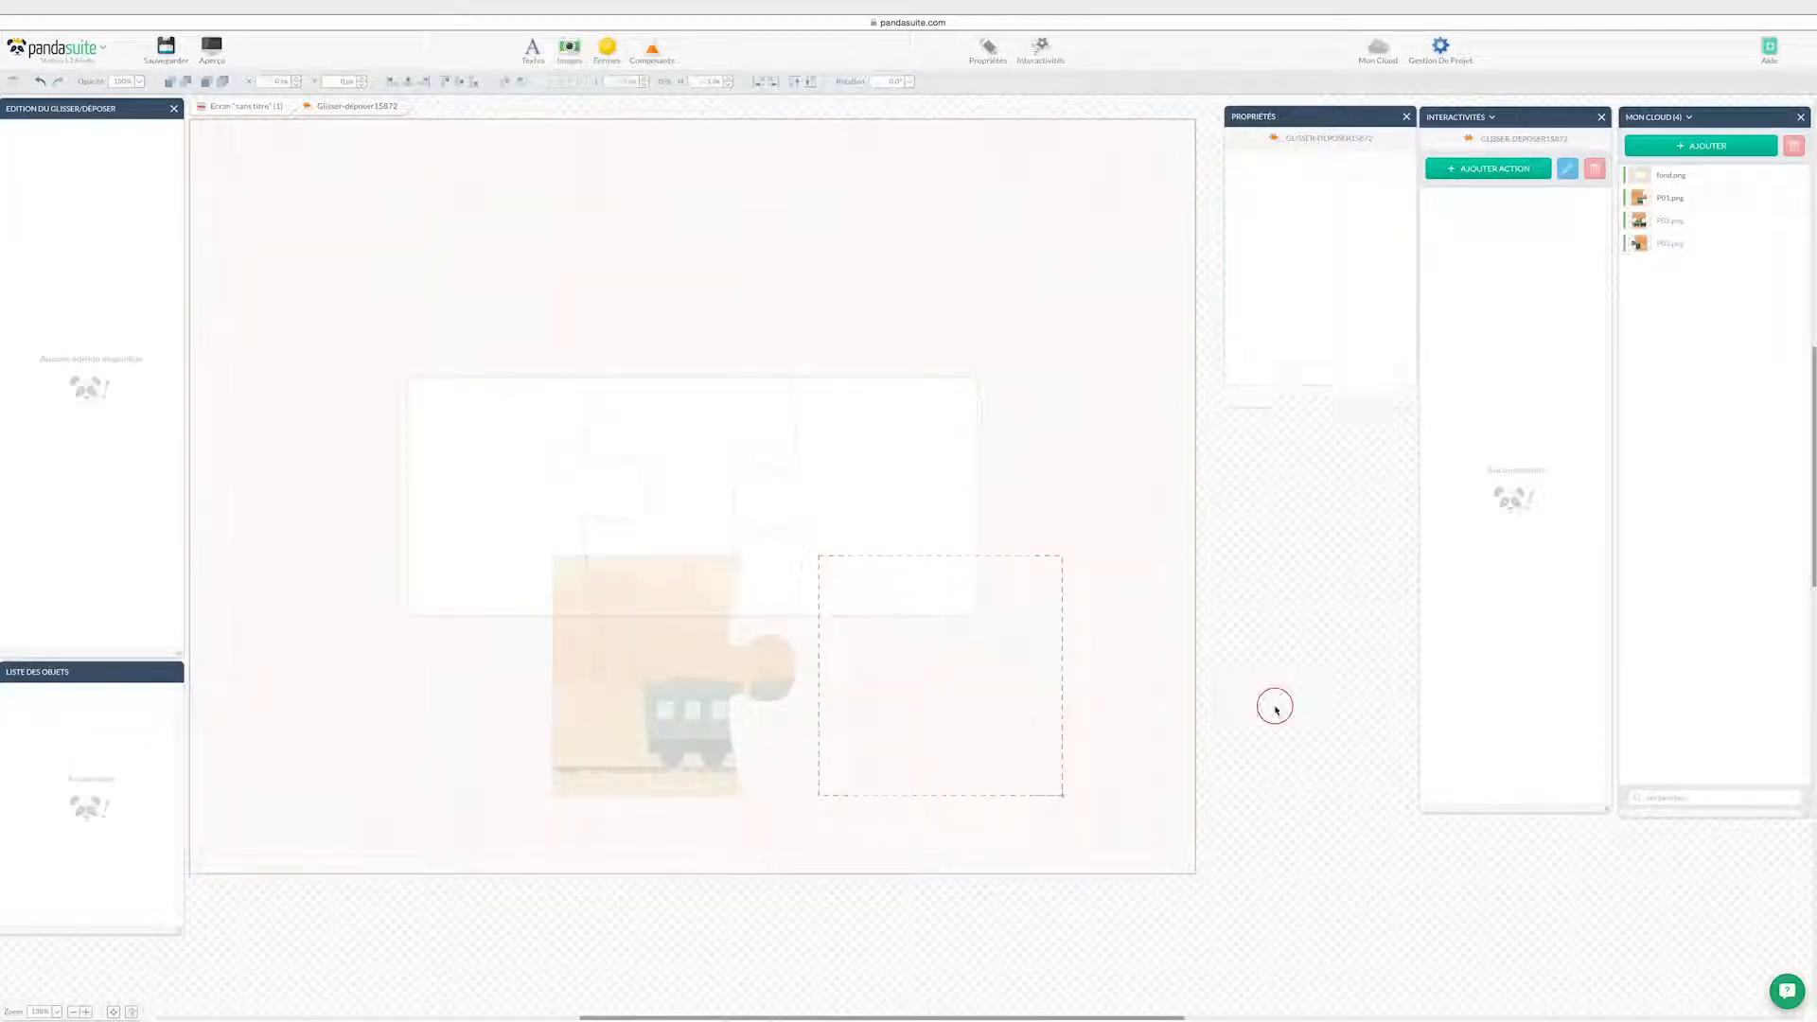
- Make the empty drag-and-drop component droppable (Déposable) and the one holding the P01 image draggable (Glissable)
{"action": "left_click", "coordinate": [971, 692]}
{"action": "left_click", "coordinate": [1251, 247]}
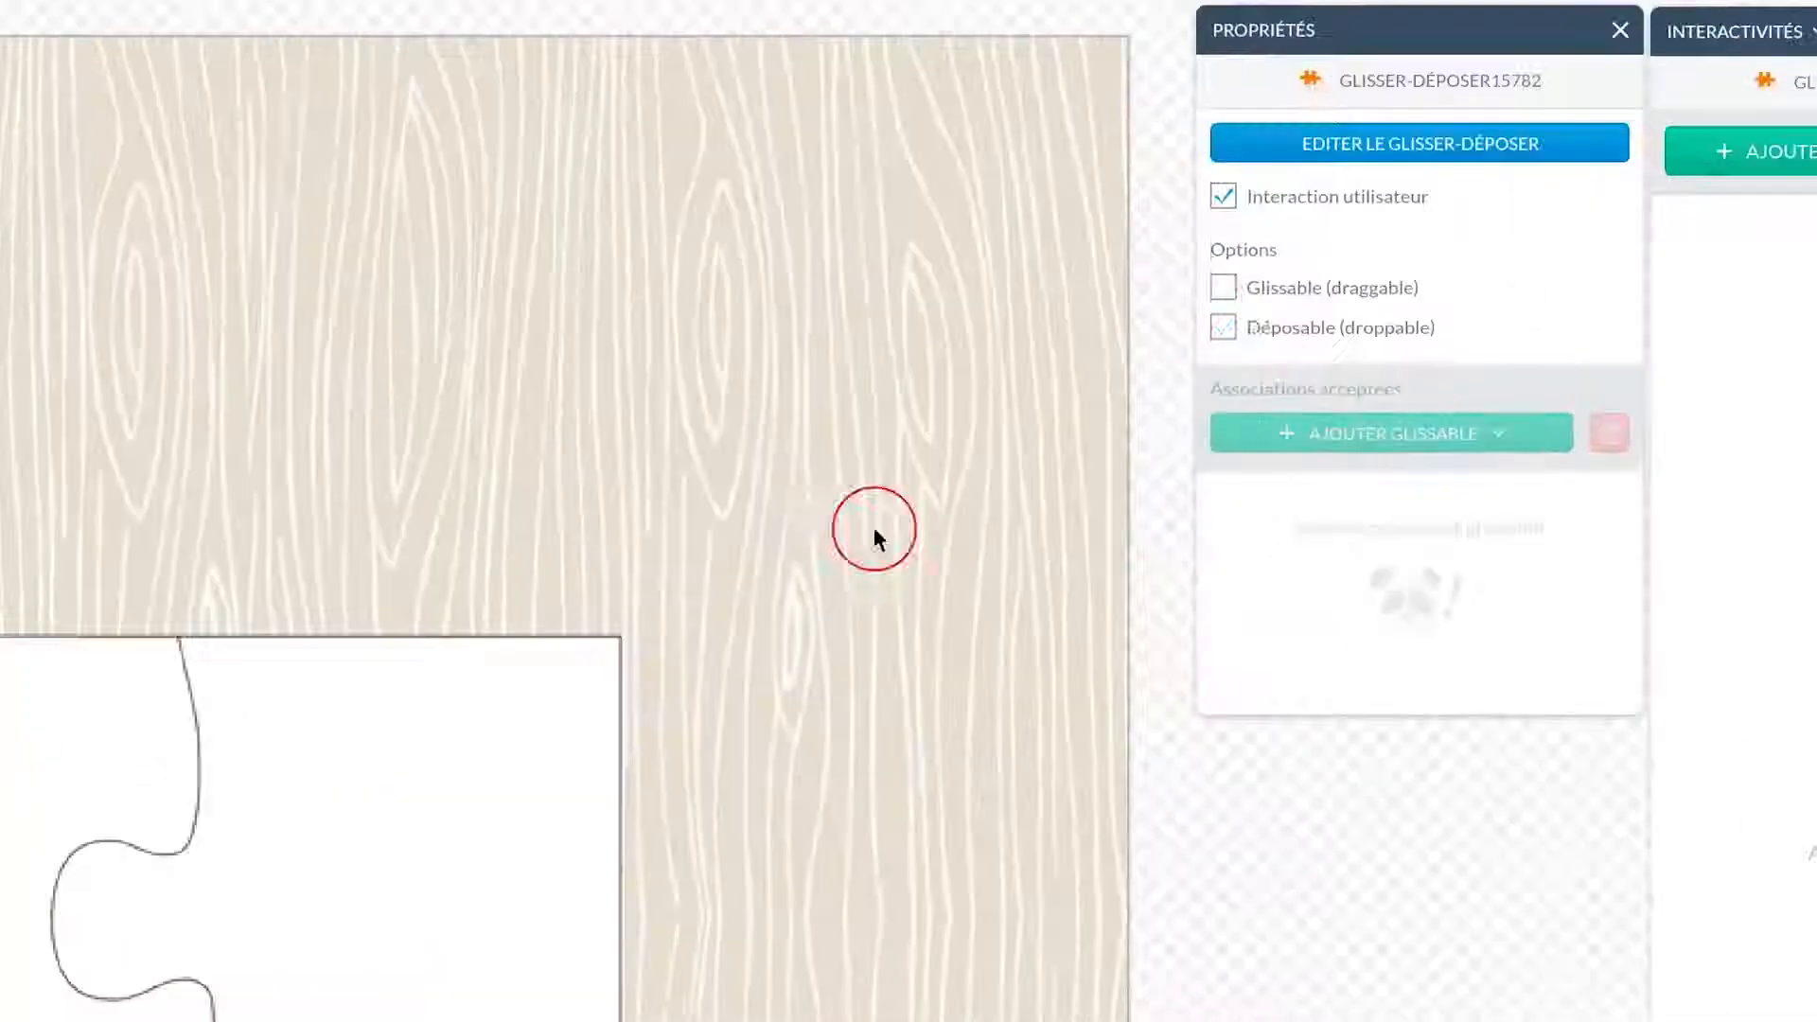
{"action": "left_click", "coordinate": [1247, 227]}
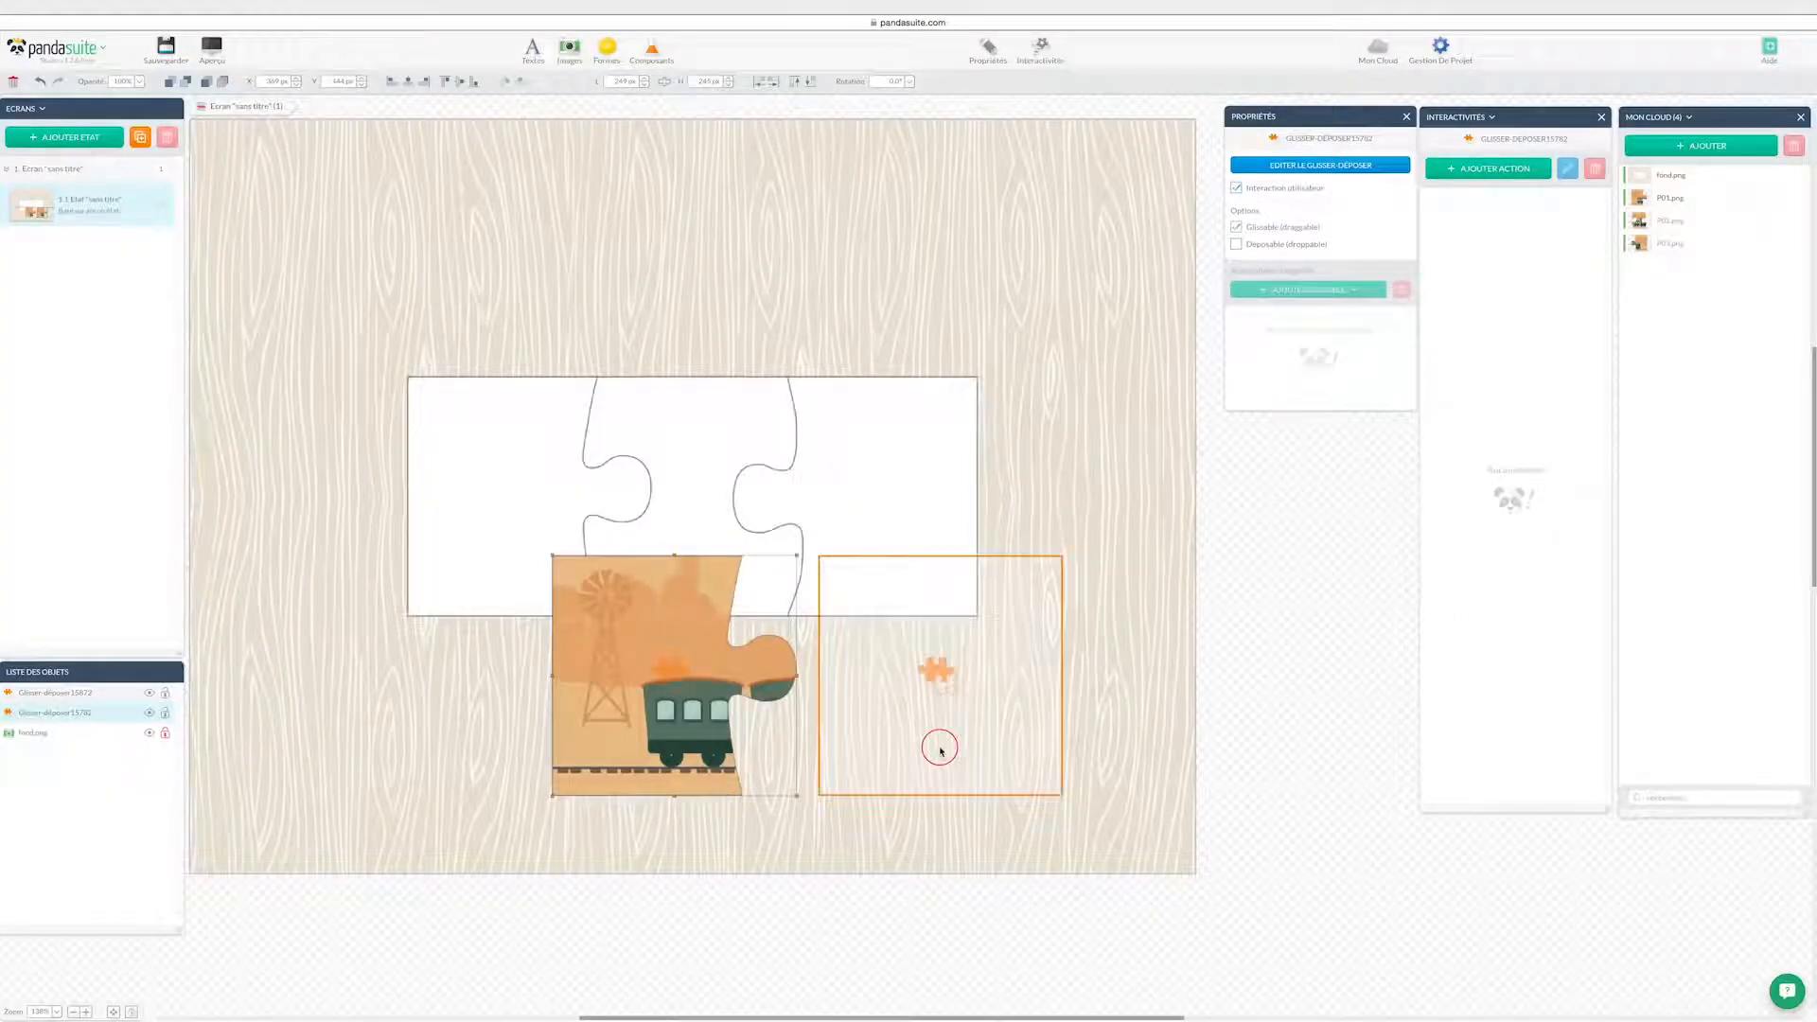
- Add the first piece's draggable component to the accepted associations of the empty drop zone
{"action": "left_click", "coordinate": [940, 750]}
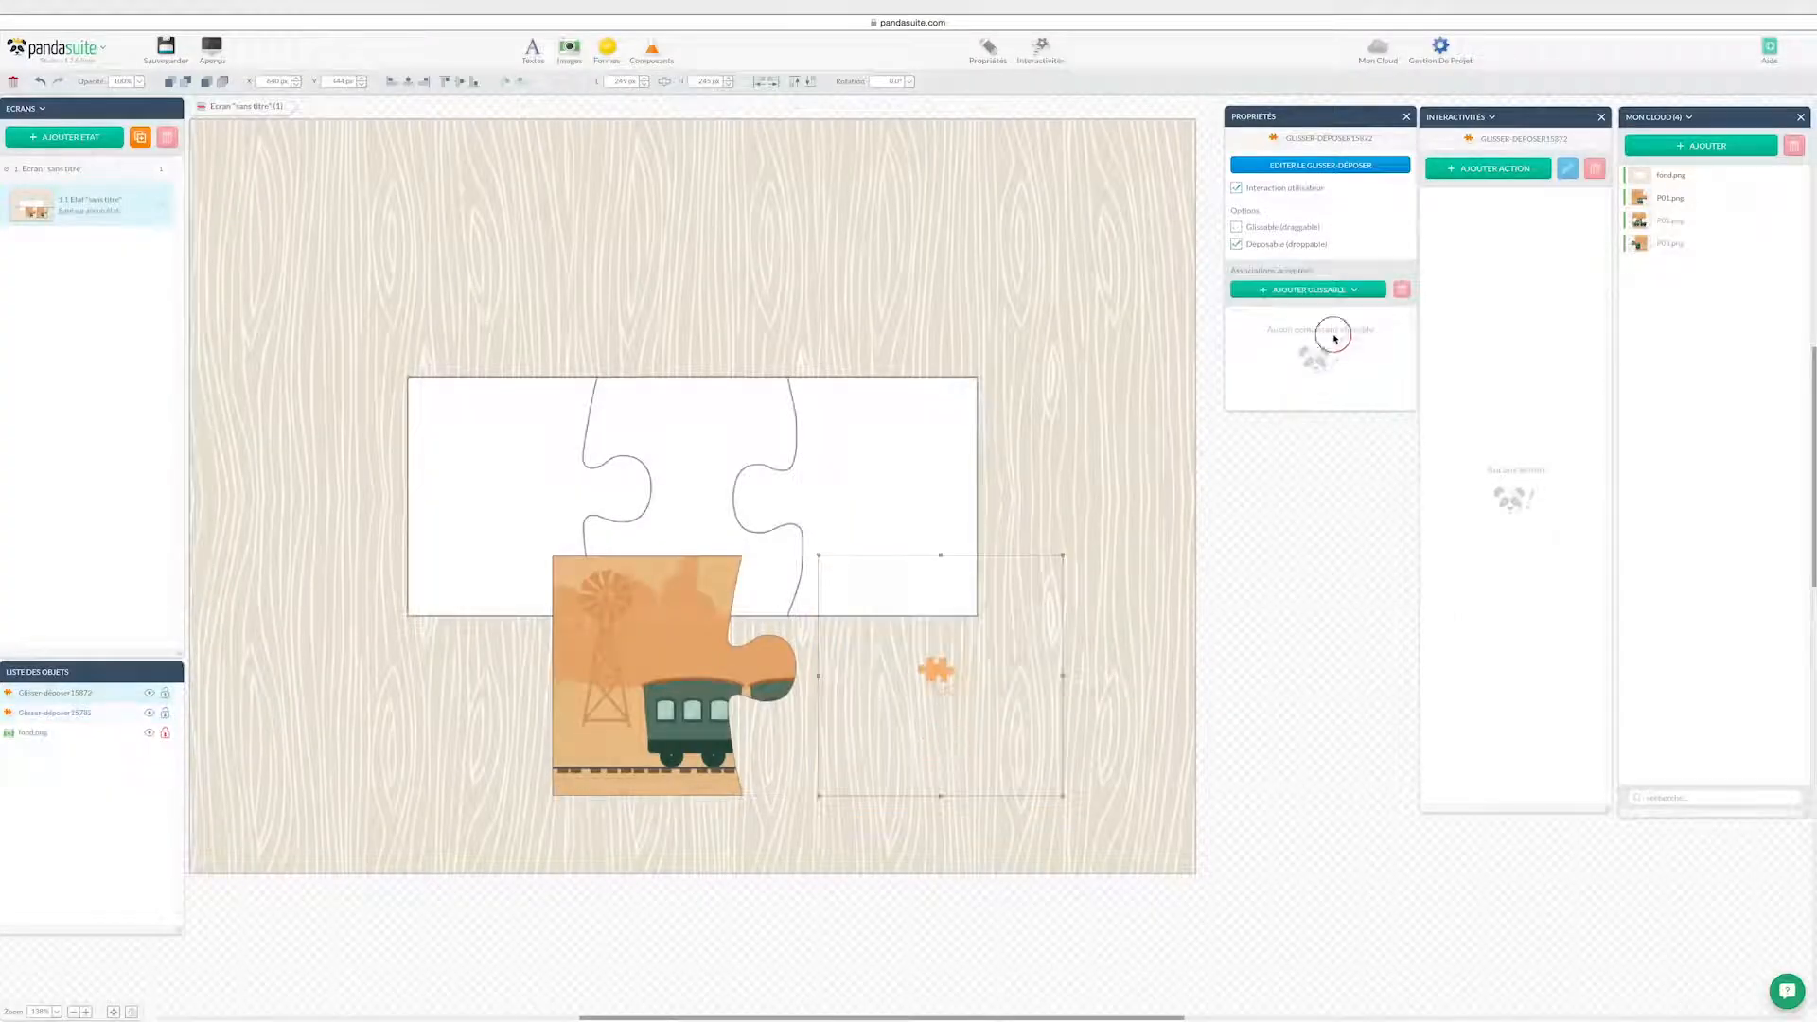
{"action": "left_click", "coordinate": [1325, 290]}
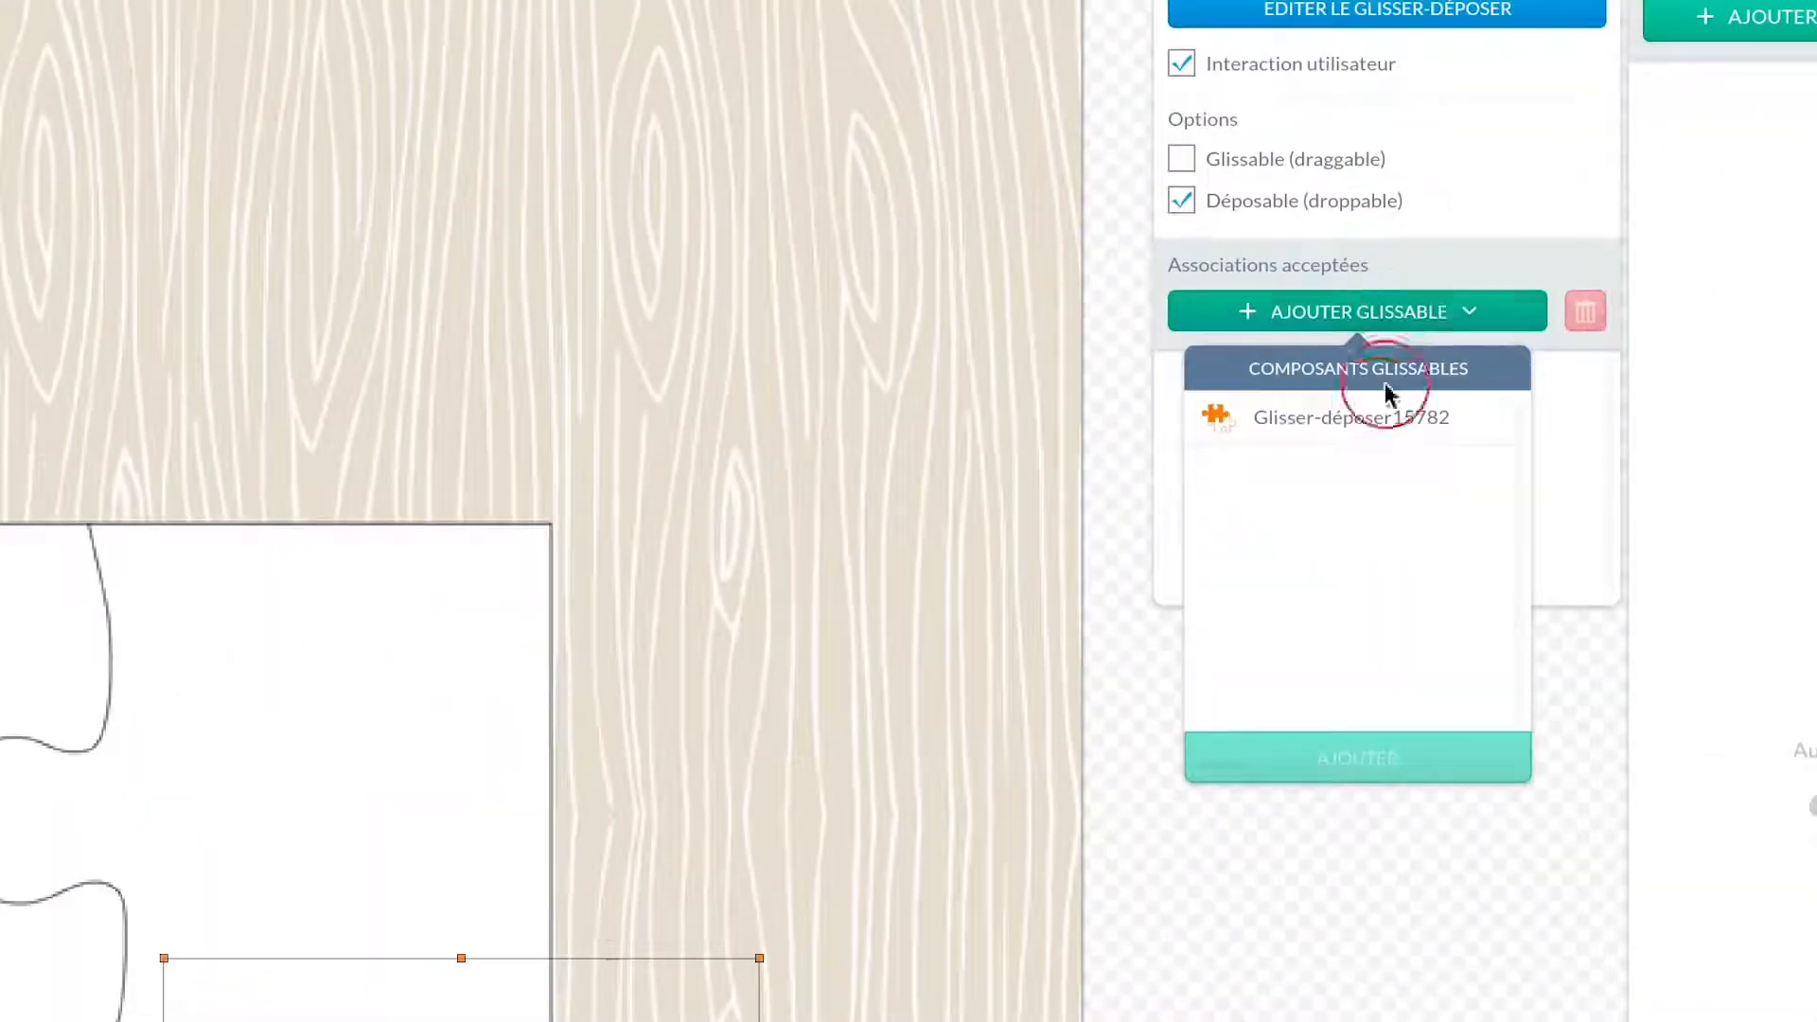
{"action": "left_click", "coordinate": [1363, 418]}
{"action": "left_click", "coordinate": [1357, 757]}
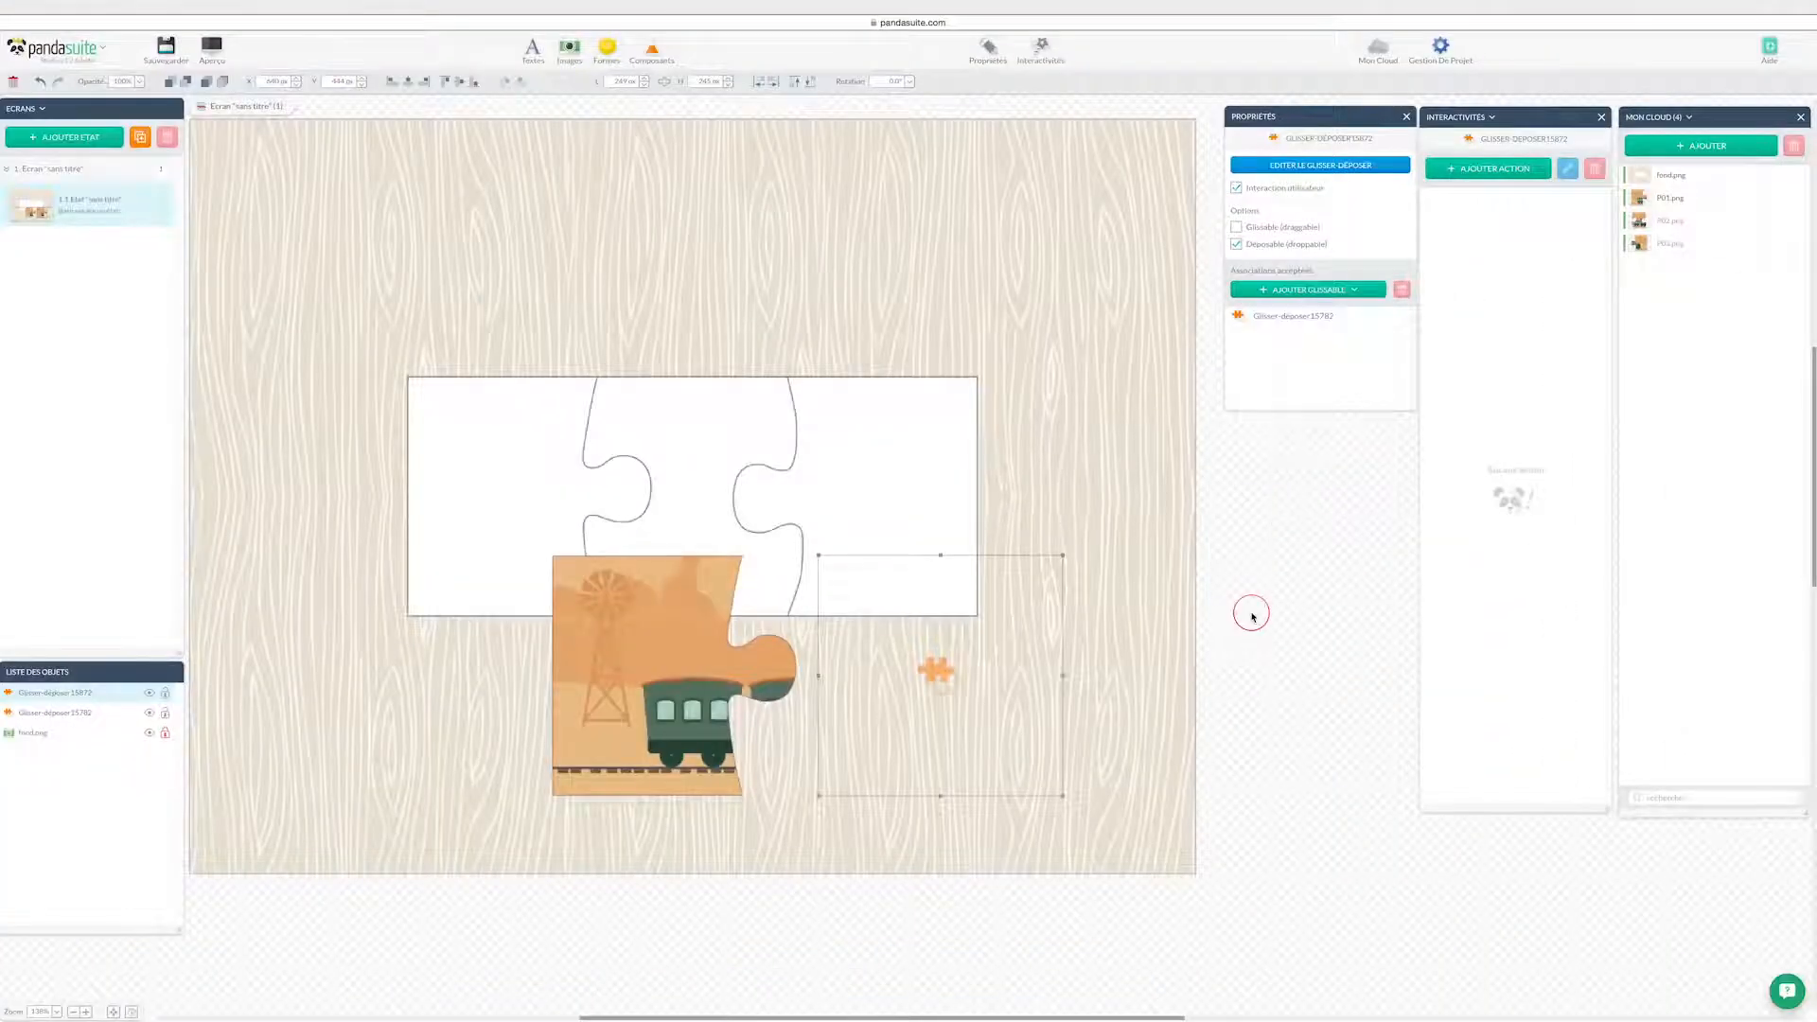
- Rename the draggable component containing the windmill piece as P01
{"action": "left_click", "coordinate": [655, 676]}
{"action": "double_click", "coordinate": [40, 716]}
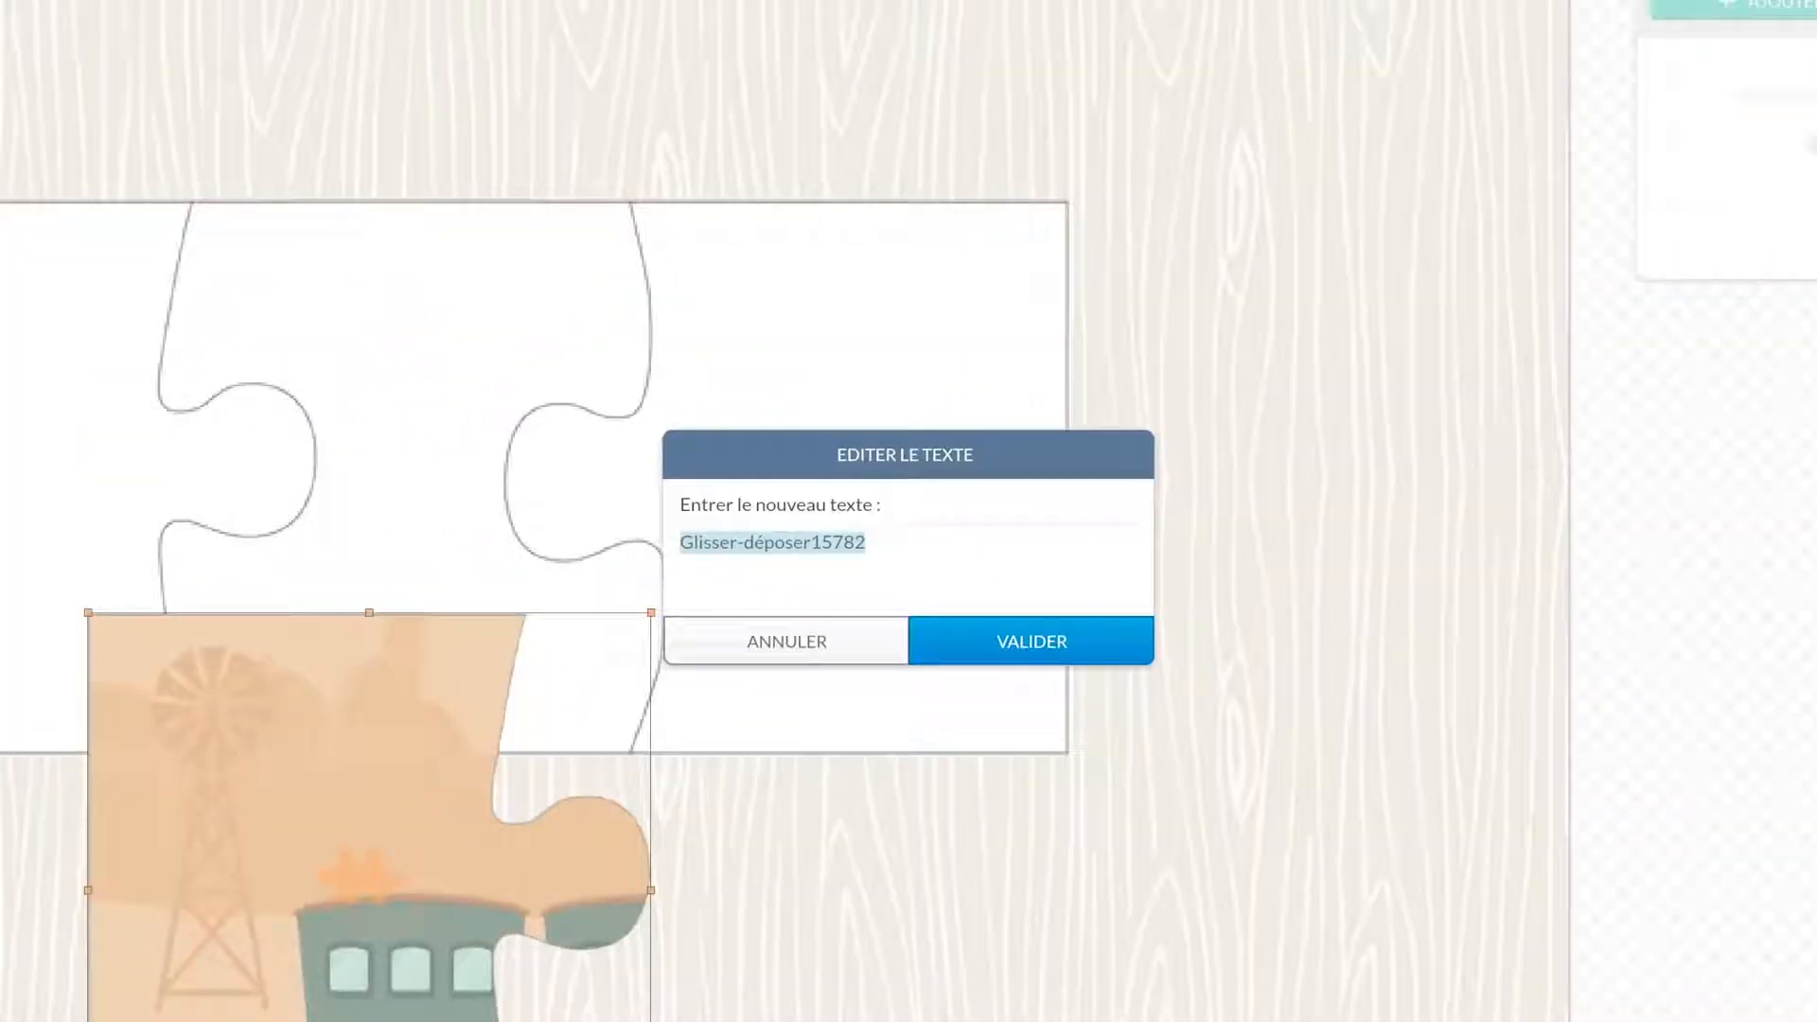
{"action": "type", "text": "P01"}
{"action": "key", "text": "Return"}
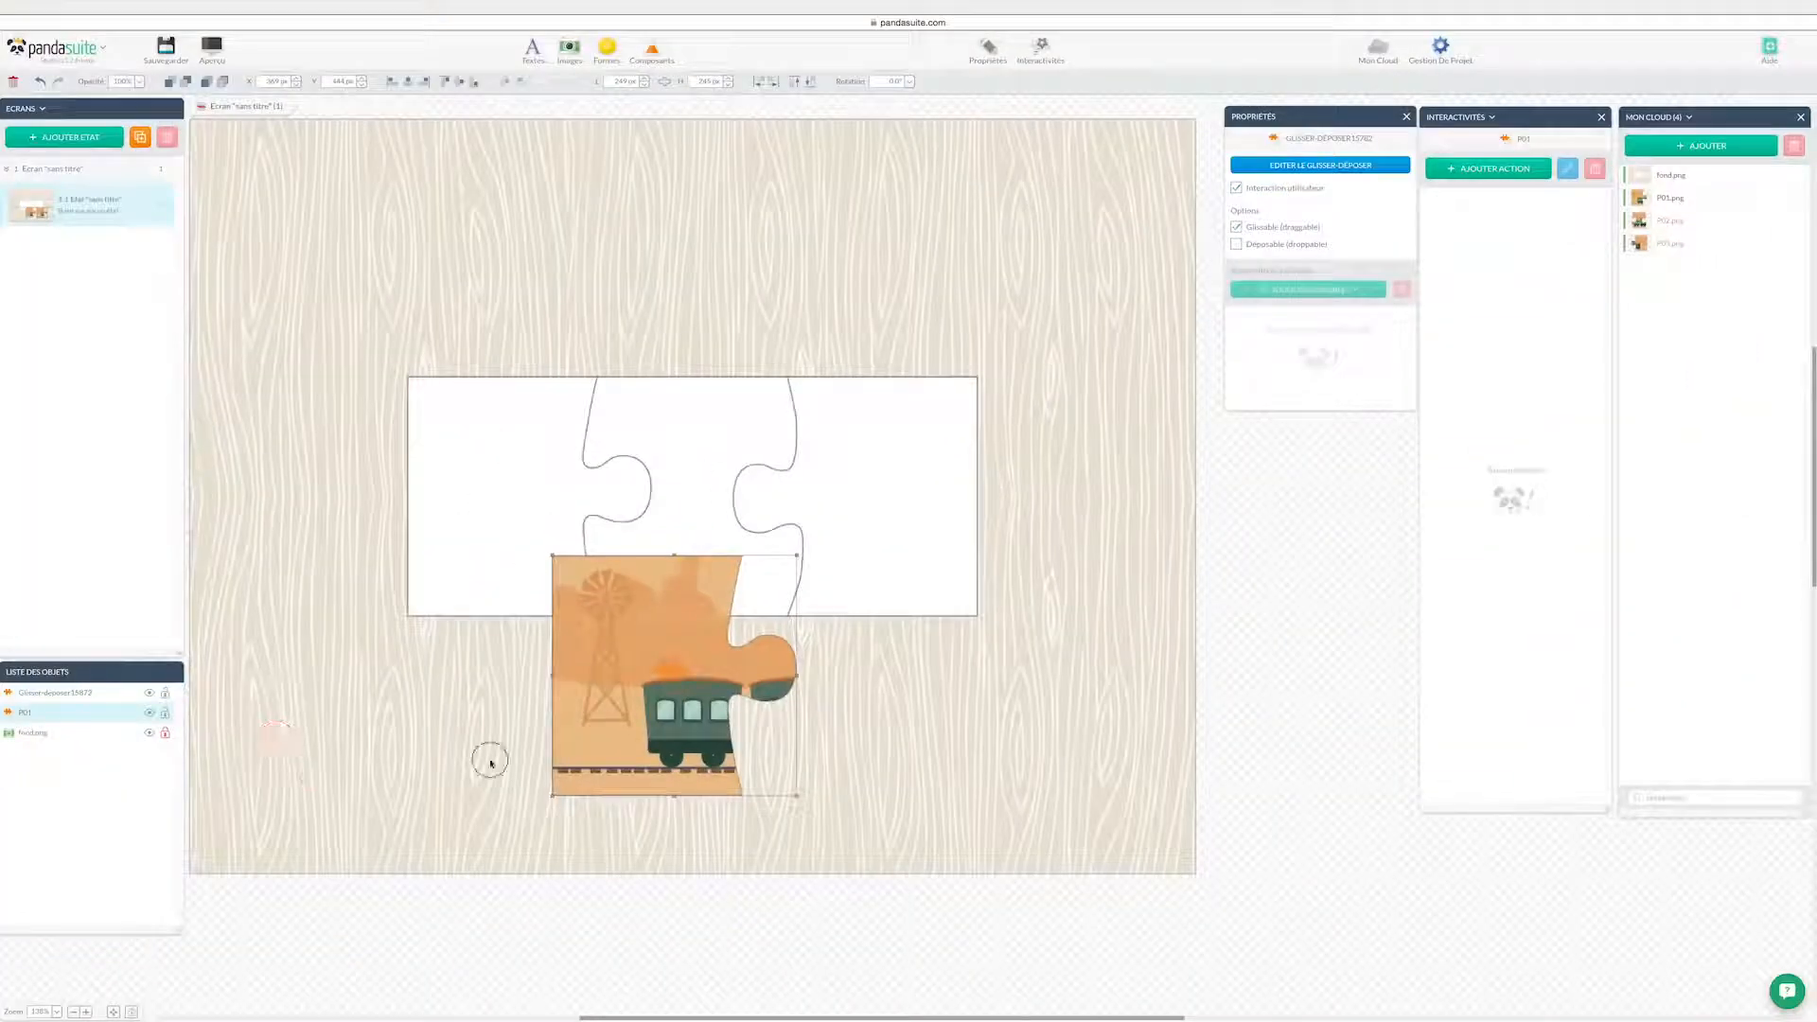
- Position the empty drop zone over the board's left slot and move the P01 piece to the canvas's upper-left corner
{"action": "left_click_drag", "start_coordinate": [591, 686], "coordinate": [314, 763]}
{"action": "left_click_drag", "start_coordinate": [990, 735], "coordinate": [581, 555]}
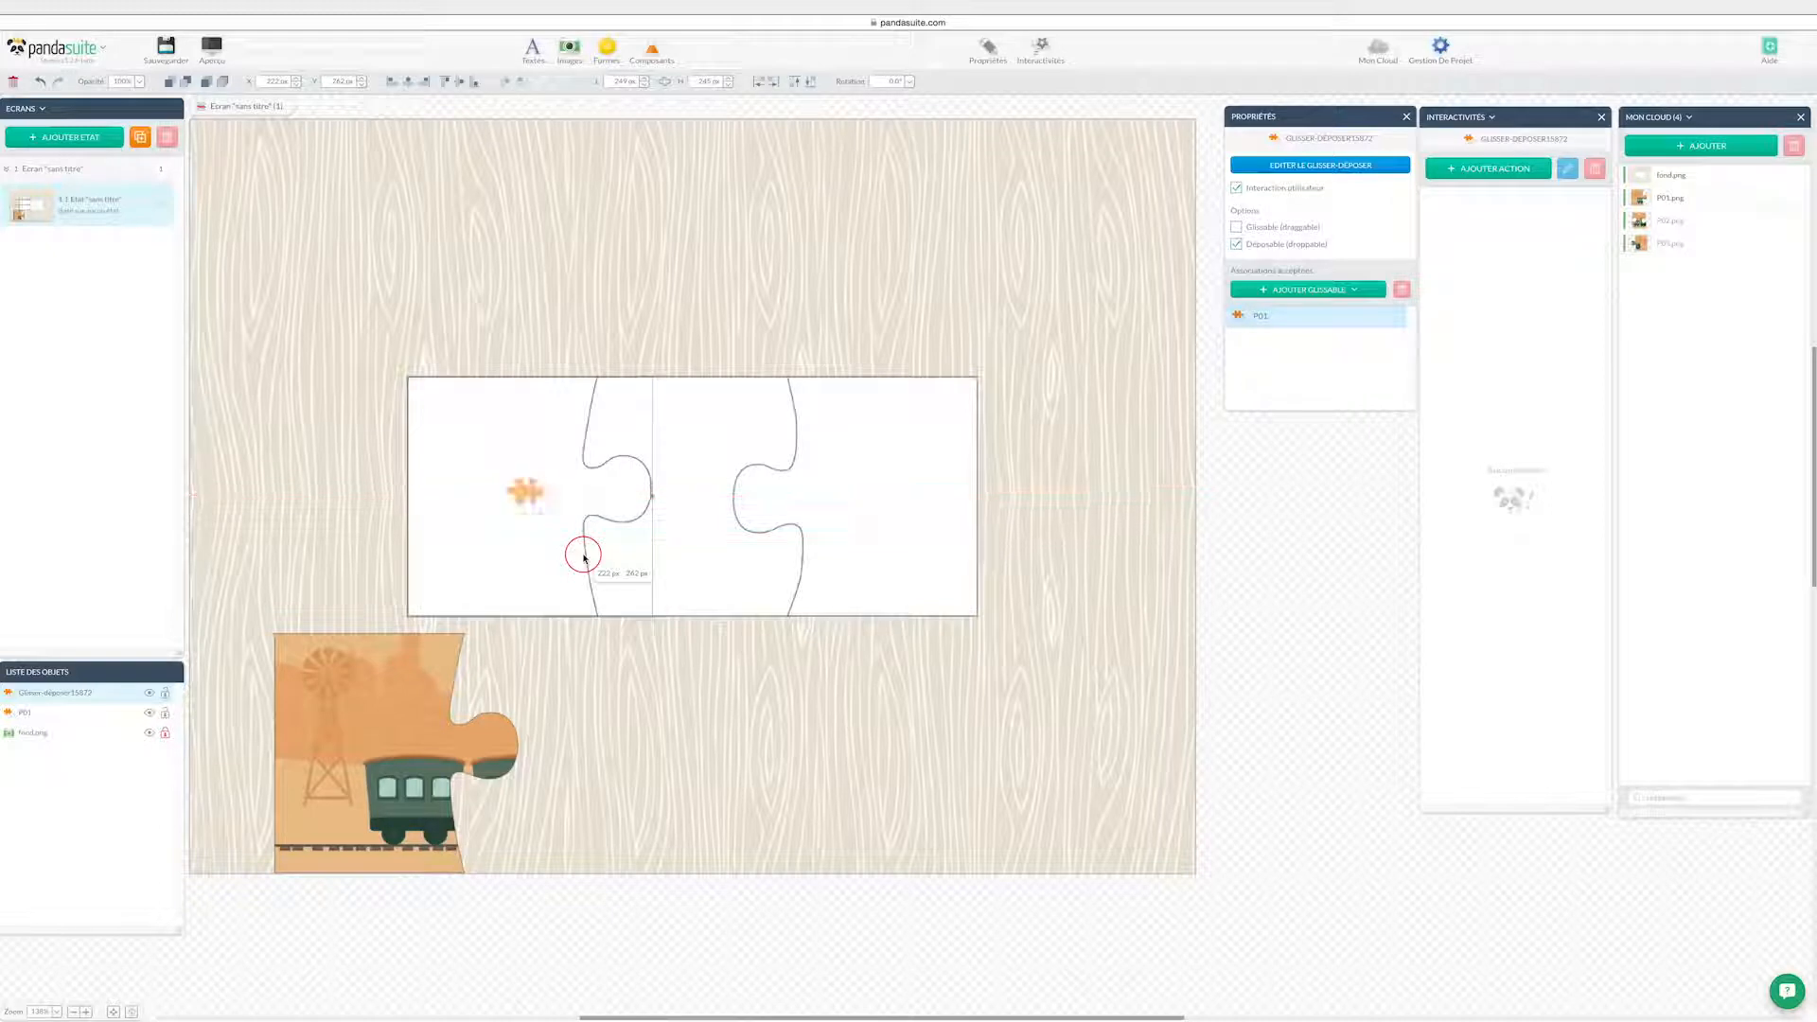
{"action": "left_click_drag", "start_coordinate": [490, 734], "coordinate": [313, 327]}
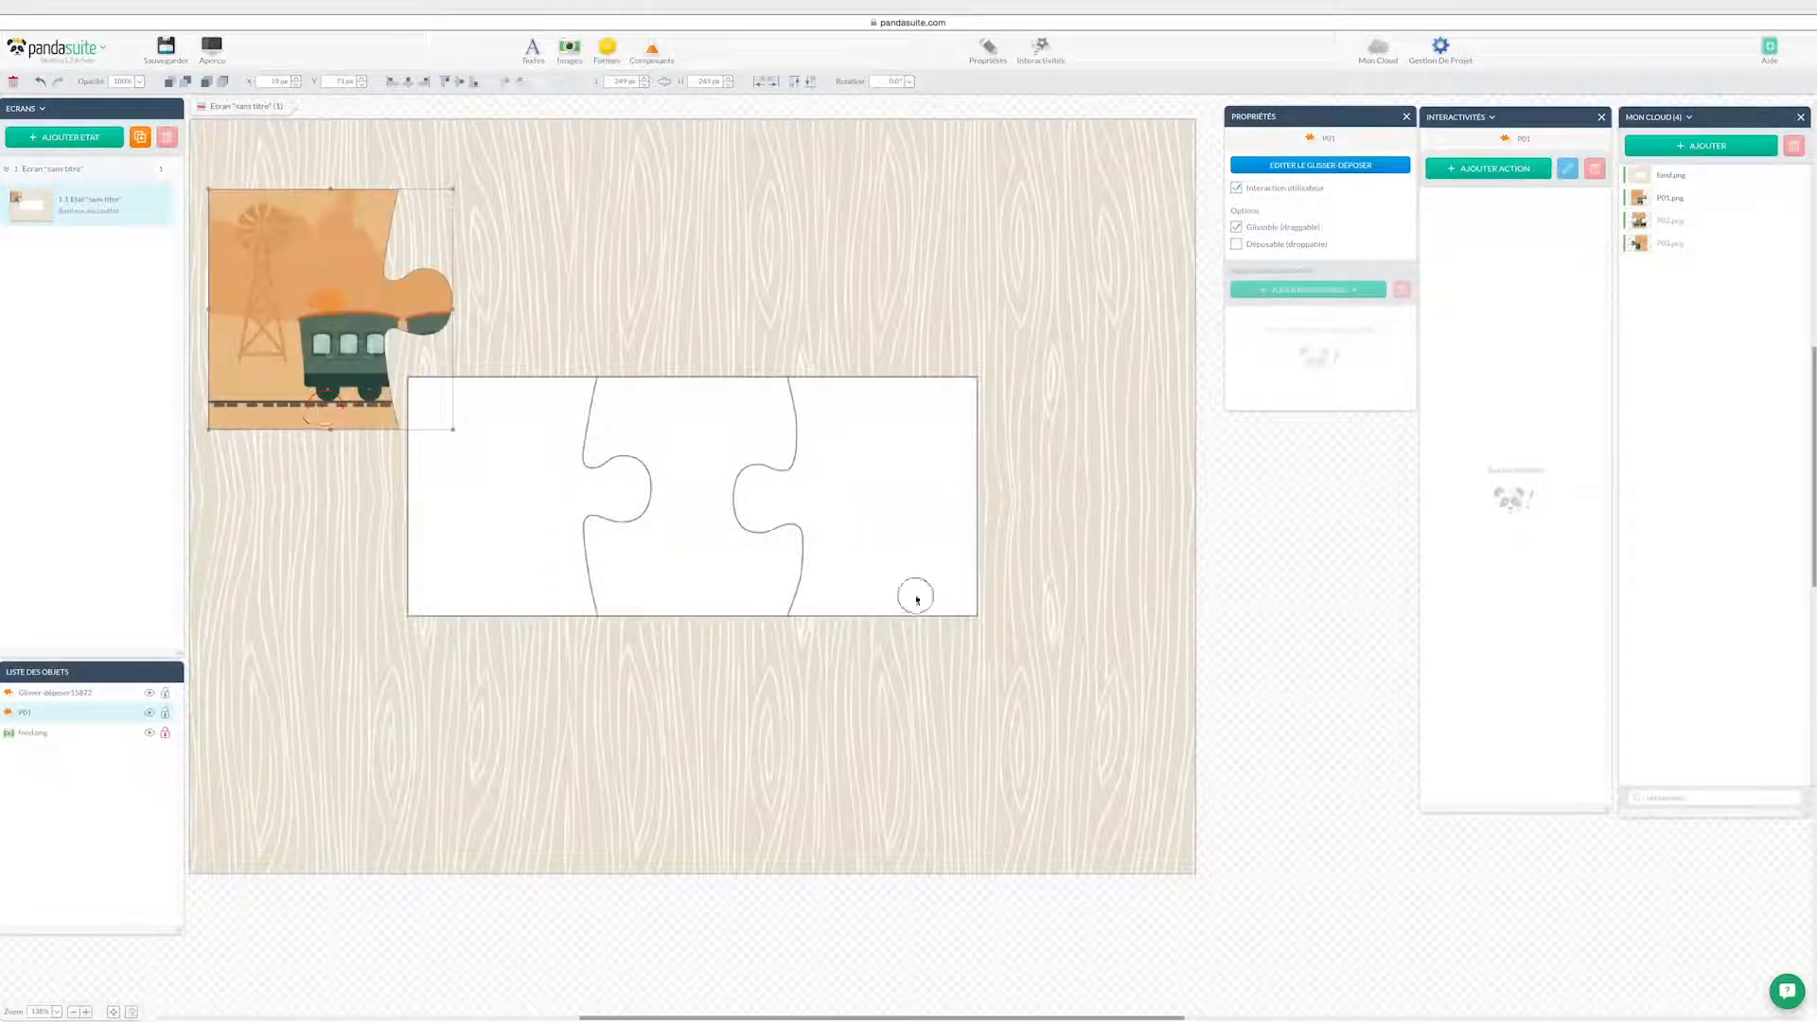
- Add the P02.png image to the canvas and insert a new drag-and-drop component
{"action": "double_click", "coordinate": [1728, 224]}
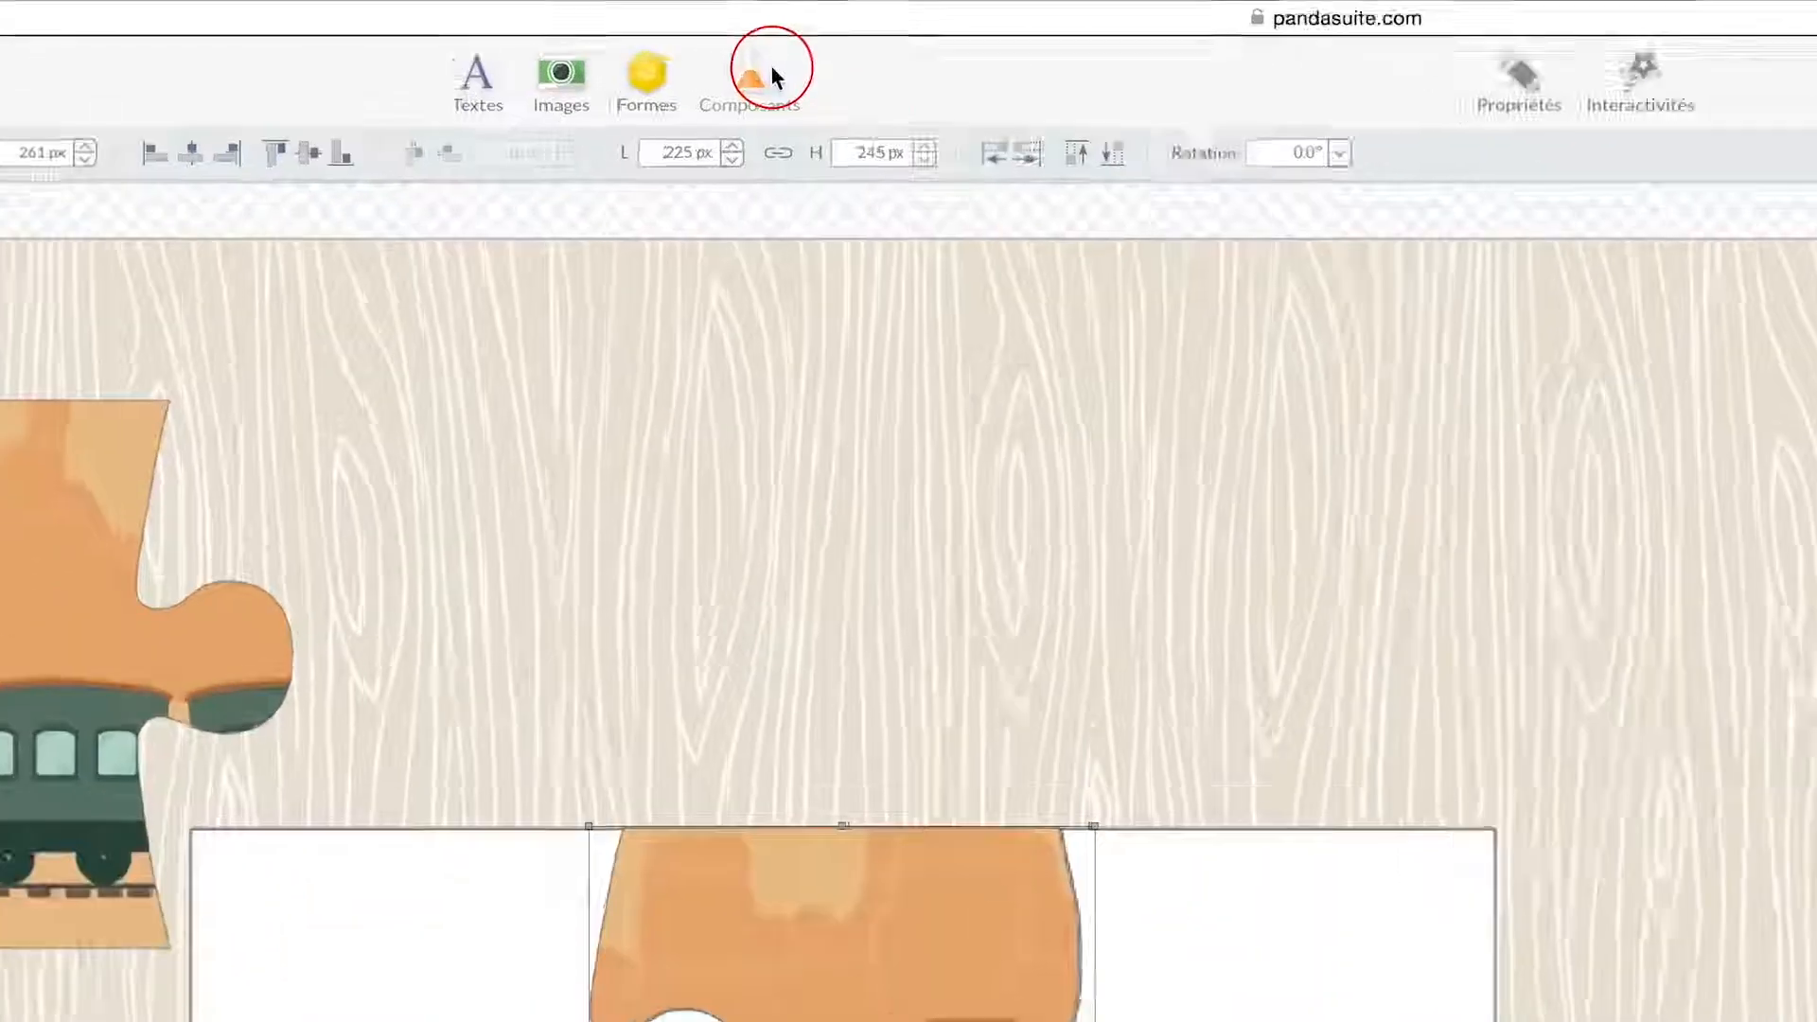
{"action": "left_click", "coordinate": [664, 57]}
{"action": "left_click", "coordinate": [902, 514]}
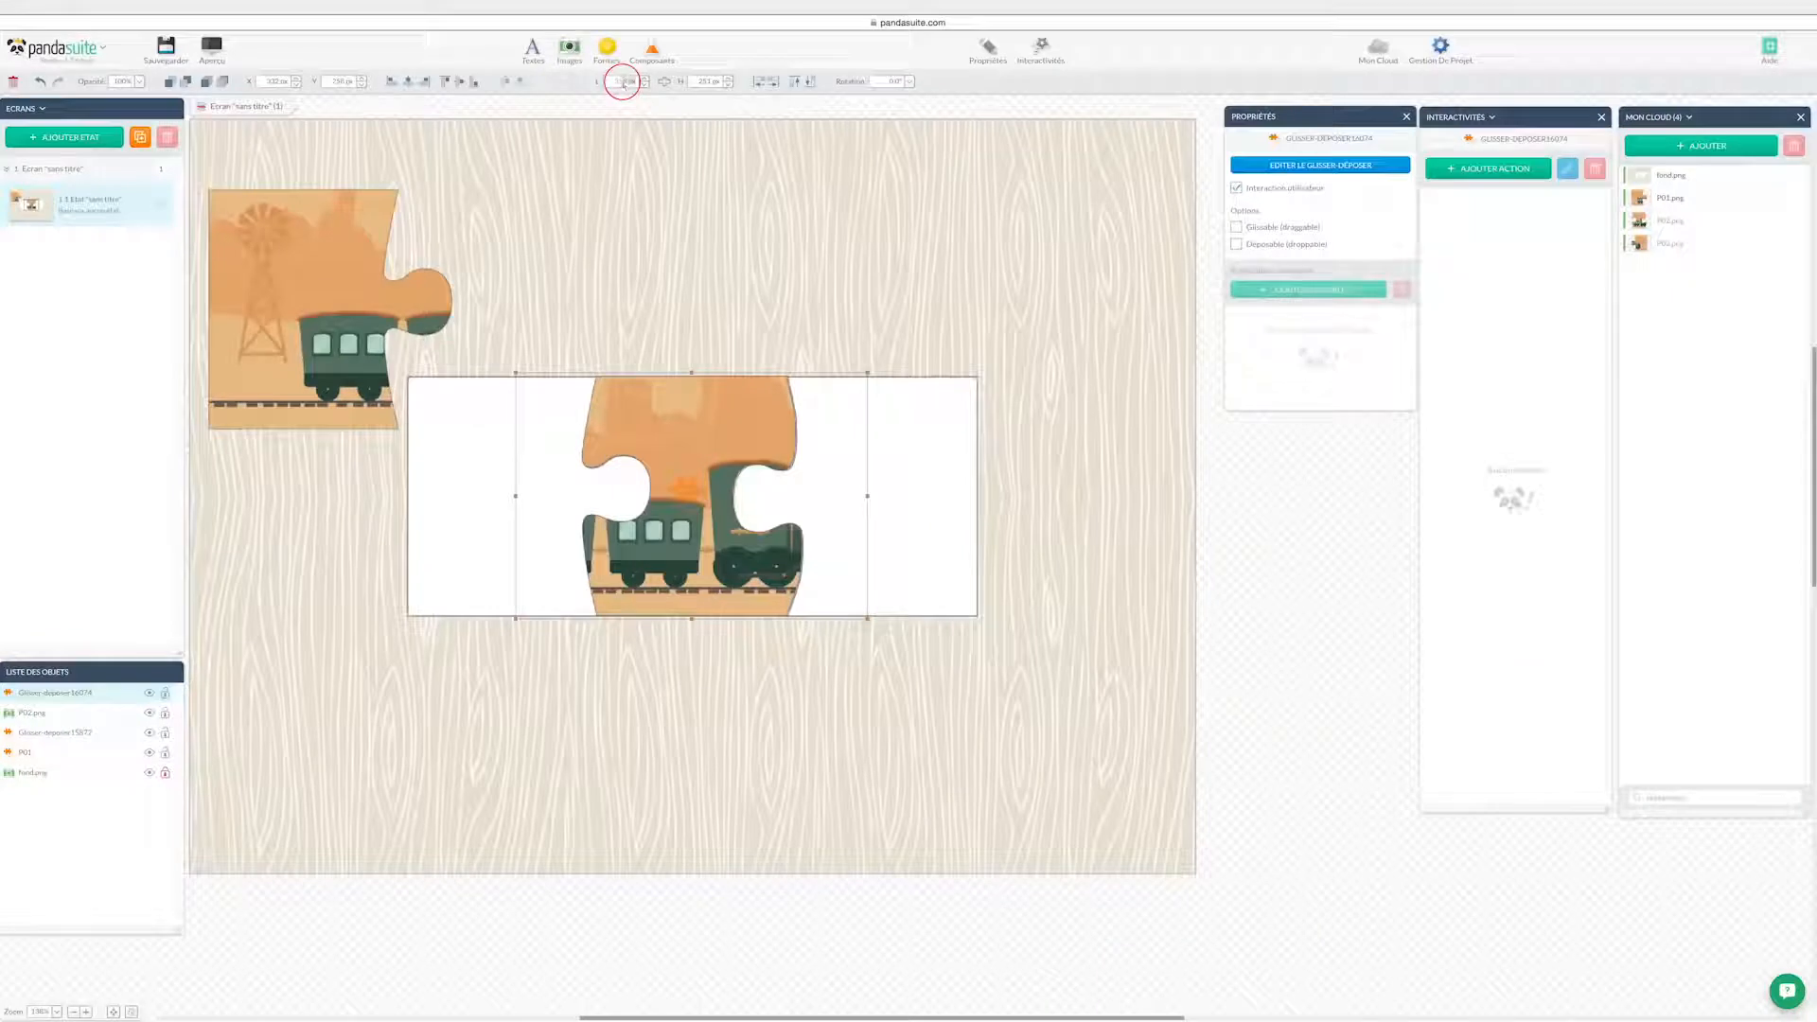
- Resize the new drag-and-drop component to 225 px wide and 245 px high, matching the P02 image
{"action": "left_click", "coordinate": [622, 81]}
{"action": "type", "text": "225"}
{"action": "key", "text": "Tab"}
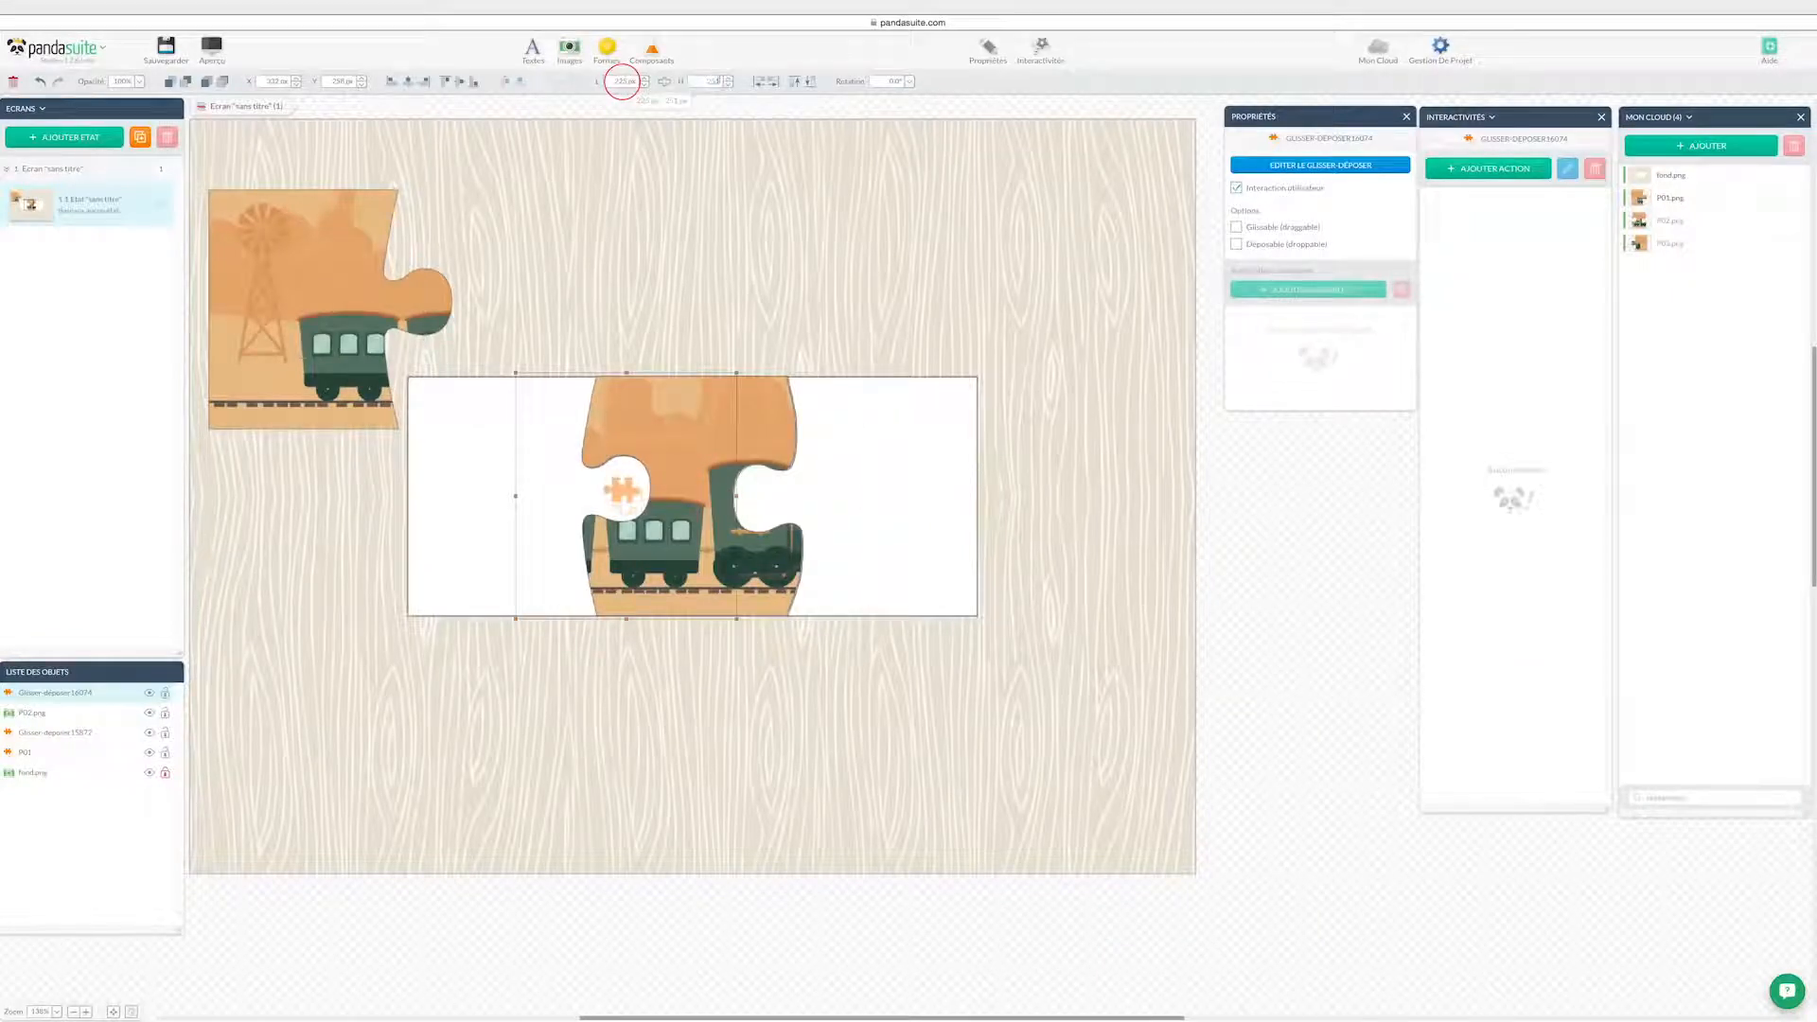
- Duplicate the resized drag-and-drop component and place the two components side by side below the board
{"action": "key", "text": "super+c"}
{"action": "key", "text": "super+v"}
{"action": "left_click_drag", "start_coordinate": [598, 443], "coordinate": [882, 671]}
{"action": "left_click_drag", "start_coordinate": [632, 487], "coordinate": [577, 715]}
- Move the P02 image from the canvas into the left one of the two new drag-and-drop components
{"action": "left_click", "coordinate": [651, 577]}
{"action": "key", "text": "BackSpace"}
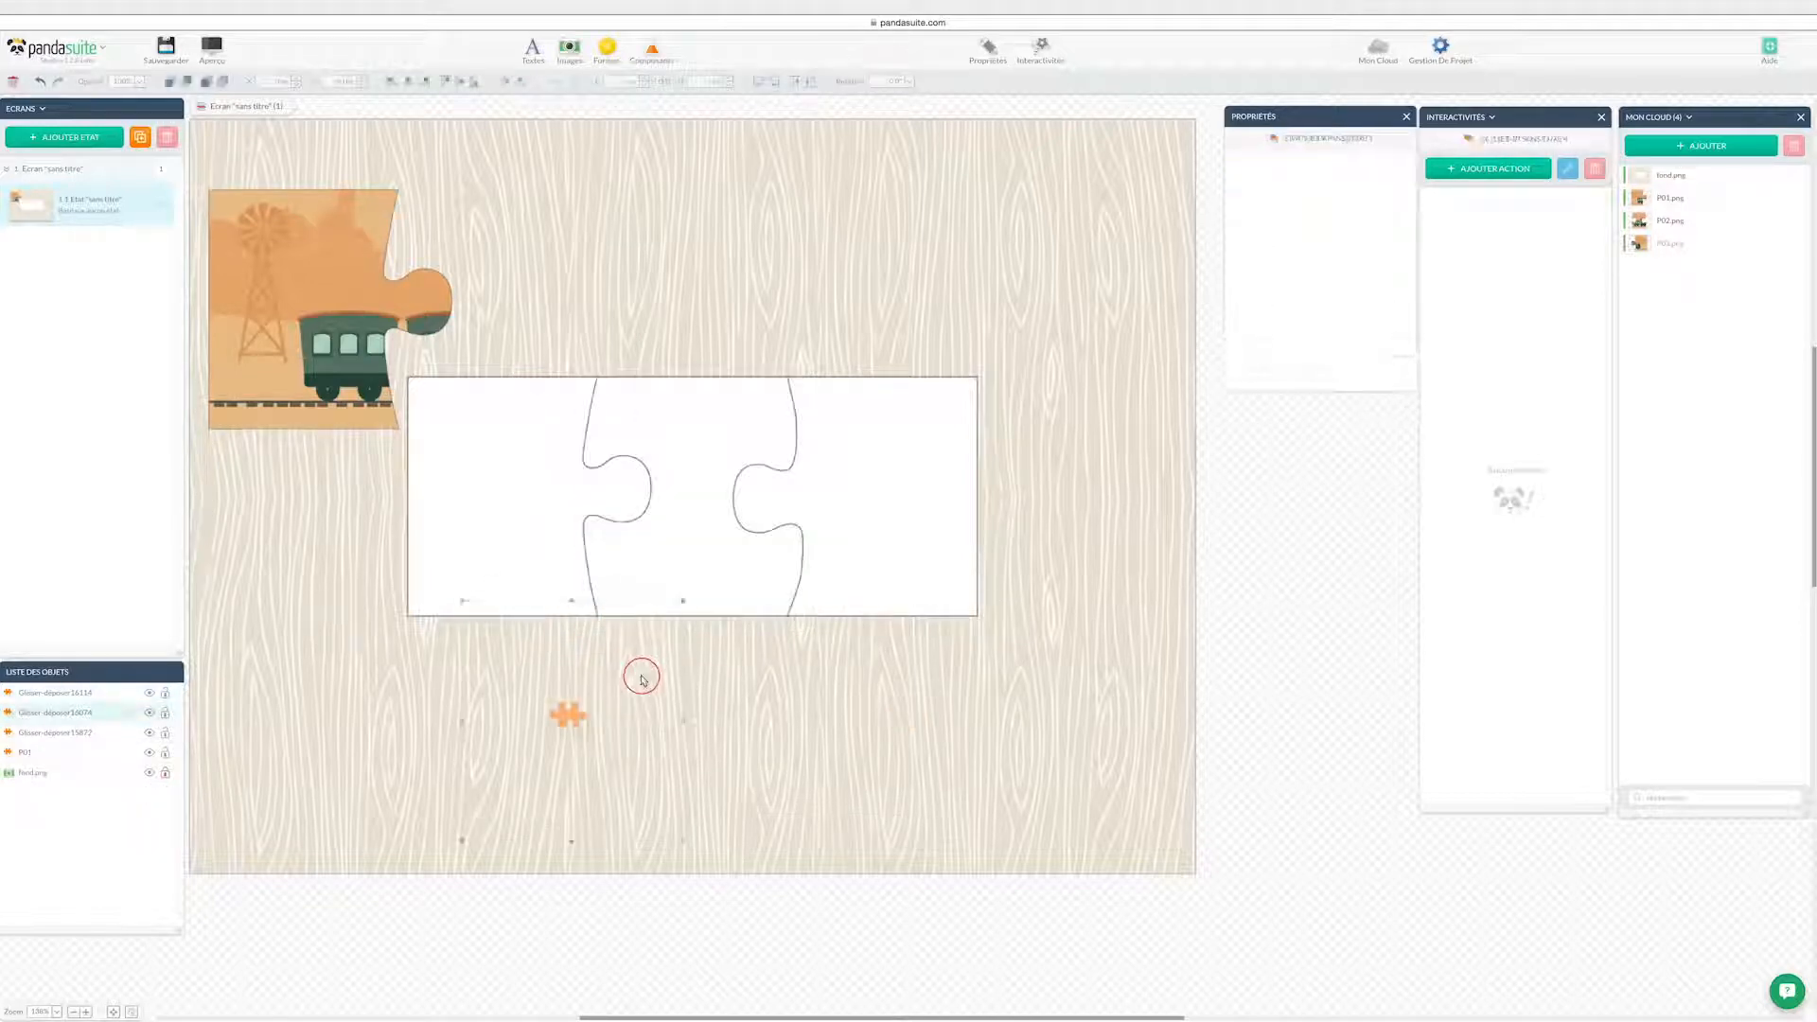
{"action": "double_click", "coordinate": [637, 673]}
{"action": "key", "text": "super+v"}
{"action": "left_click", "coordinate": [748, 655]}
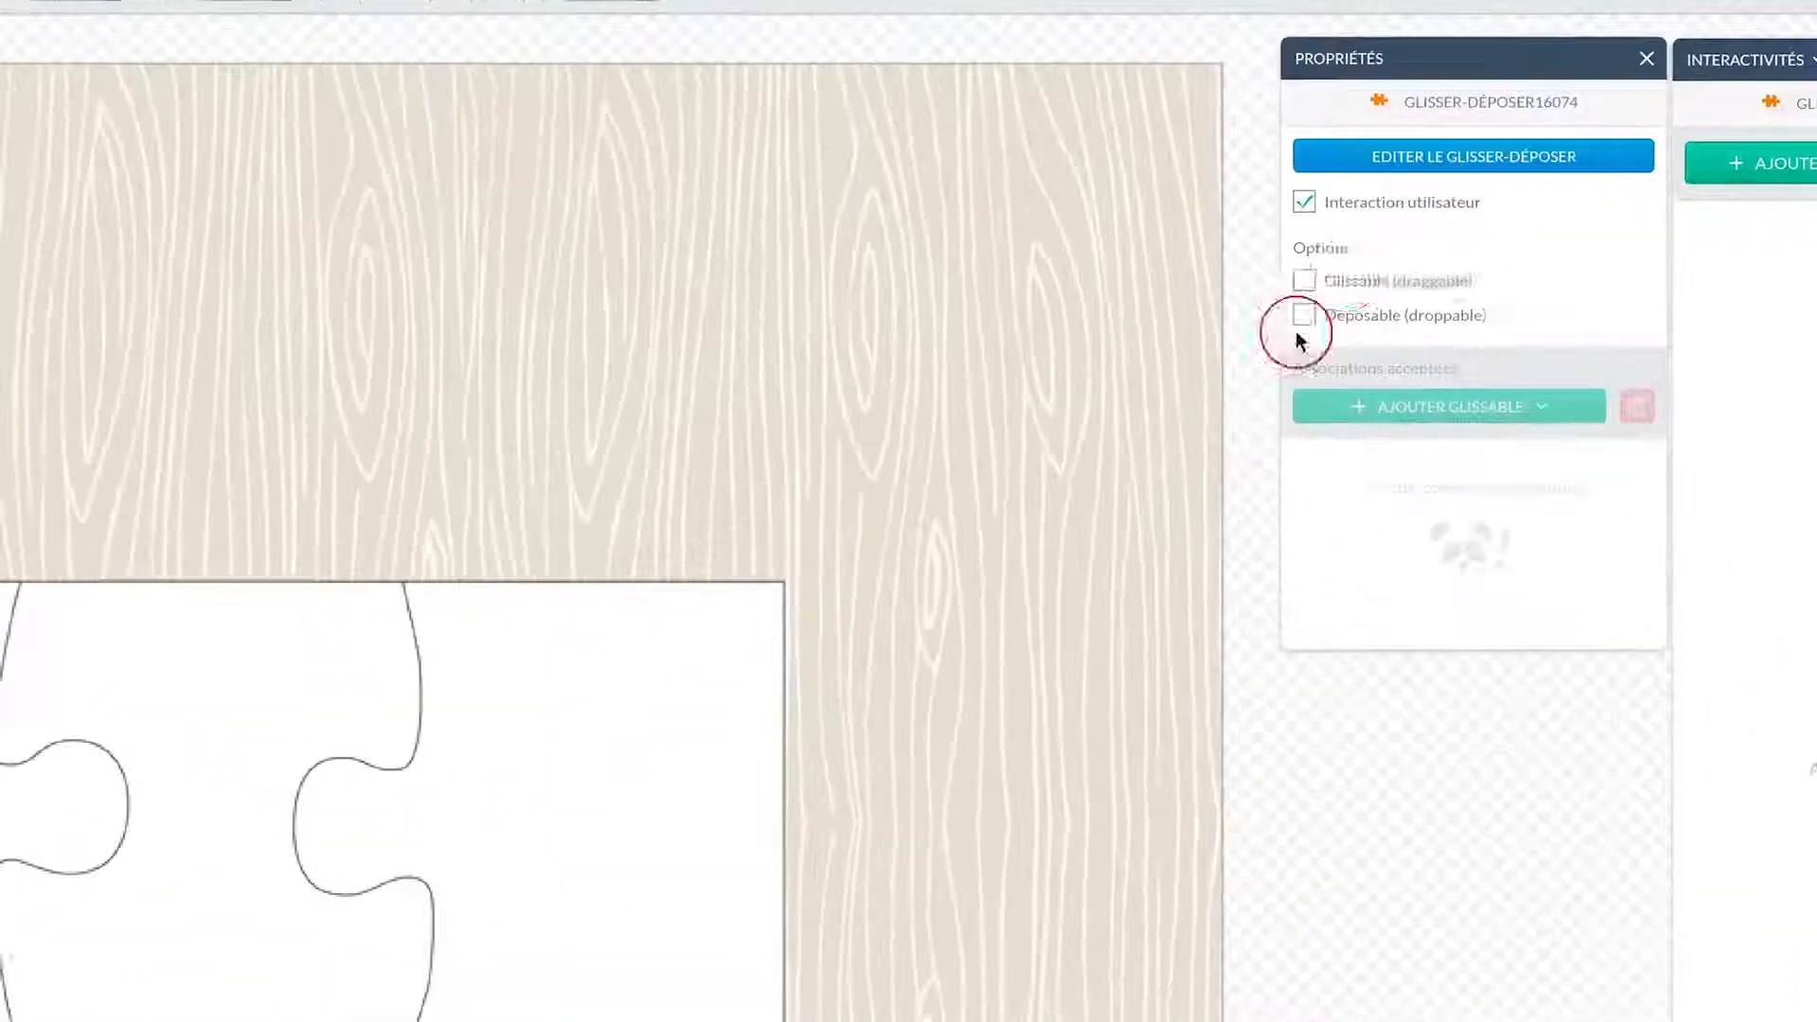
- Make the component holding the P02 image draggable (Glissable) and its empty duplicate droppable (Déposable)
{"action": "left_click", "coordinate": [1258, 225]}
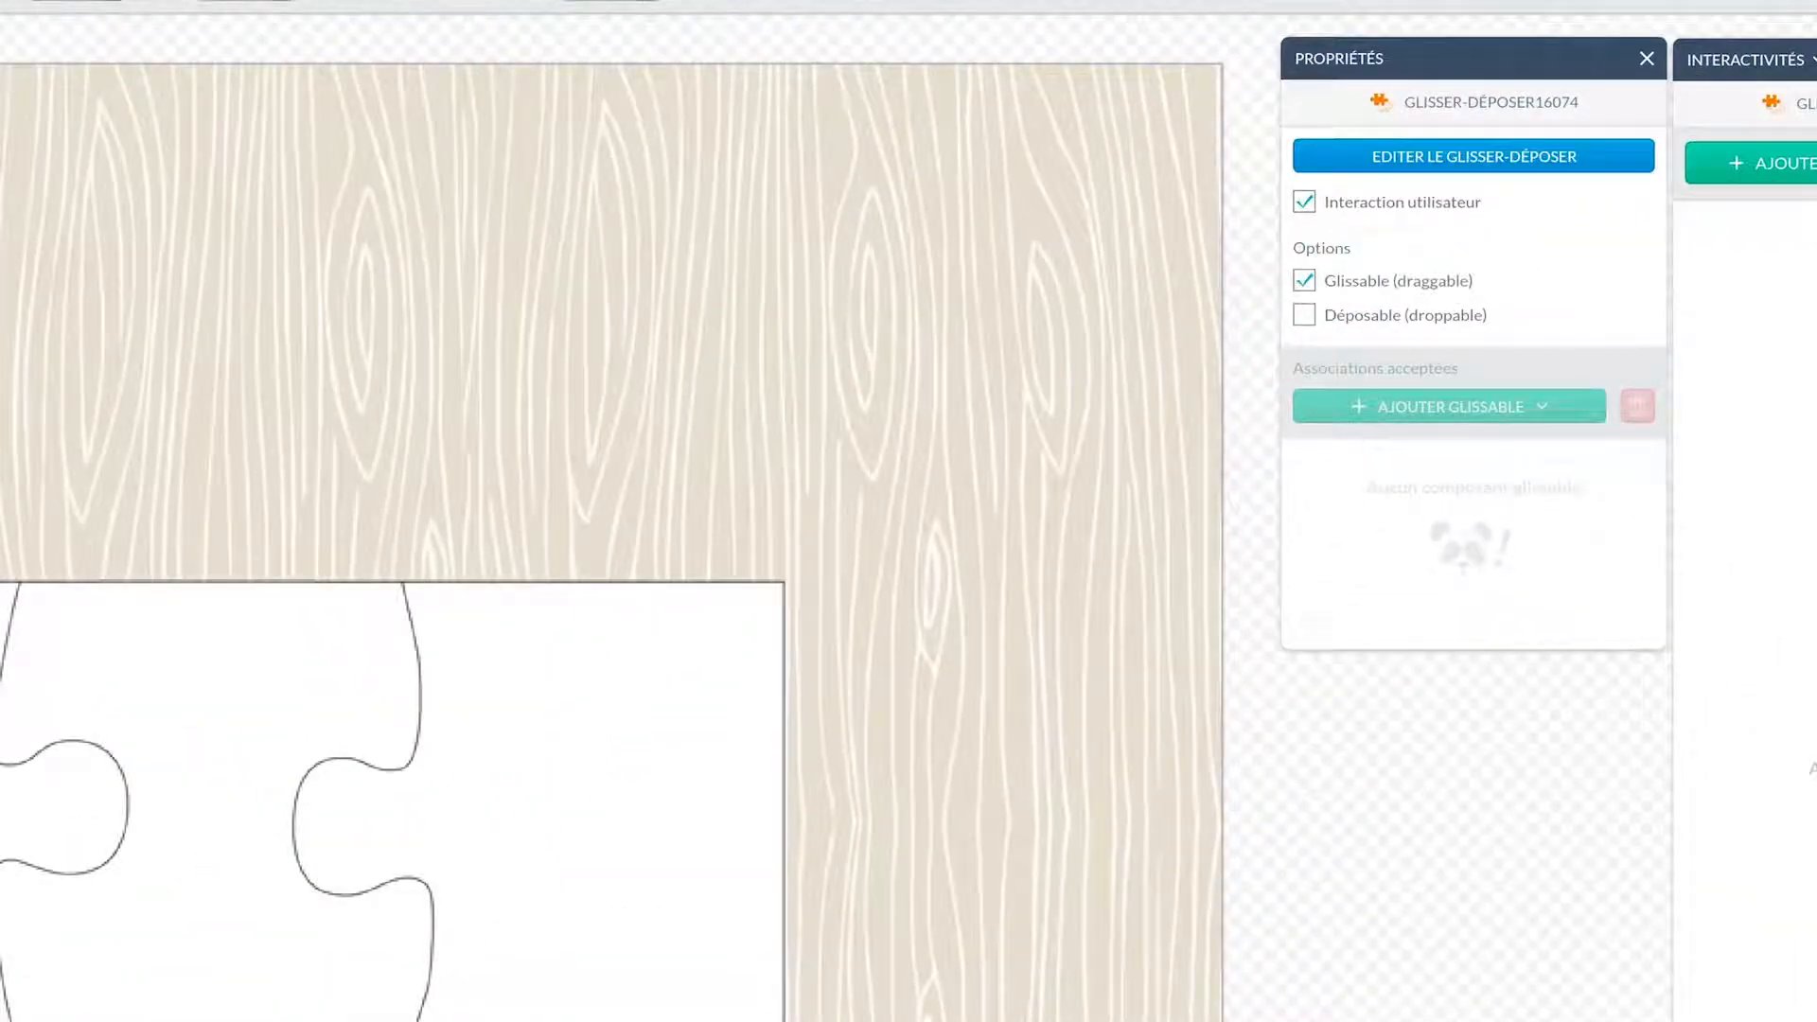
{"action": "left_click", "coordinate": [925, 681]}
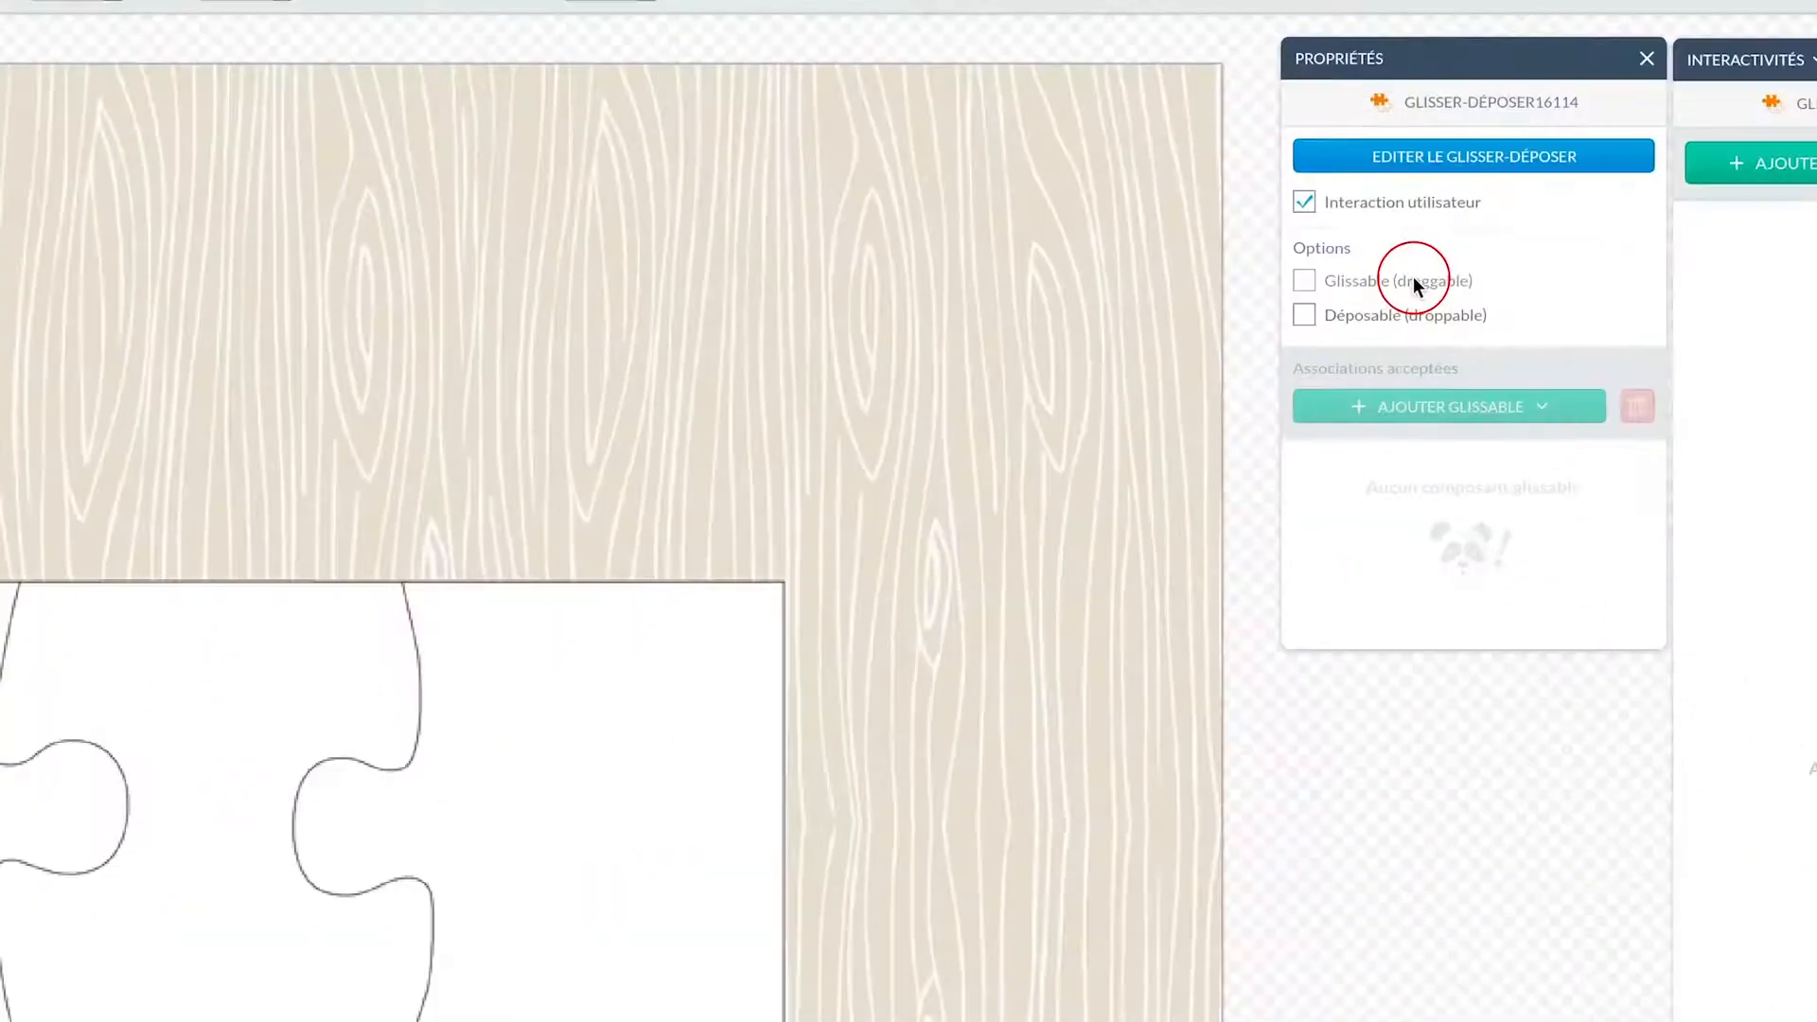
{"action": "left_click", "coordinate": [1408, 315]}
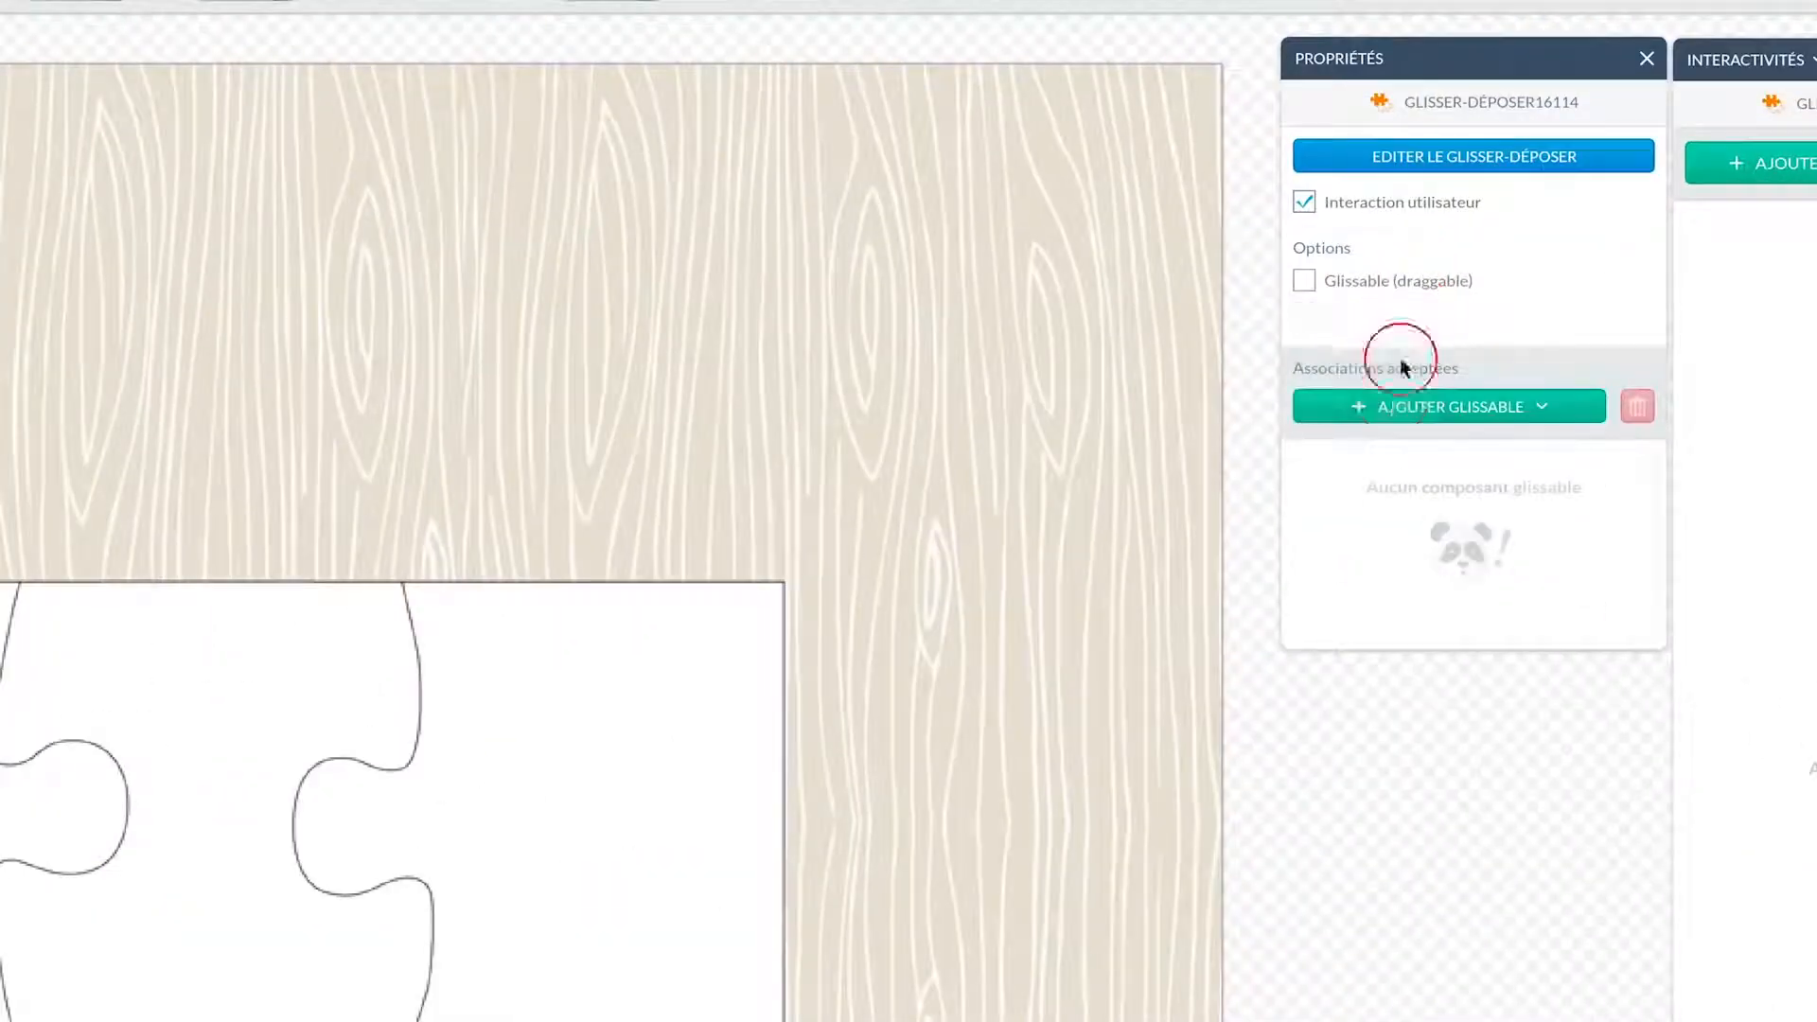
- Add the draggable component Glisser-déposer16074 to the accepted associations of the second drop zone
{"action": "left_click", "coordinate": [1391, 395]}
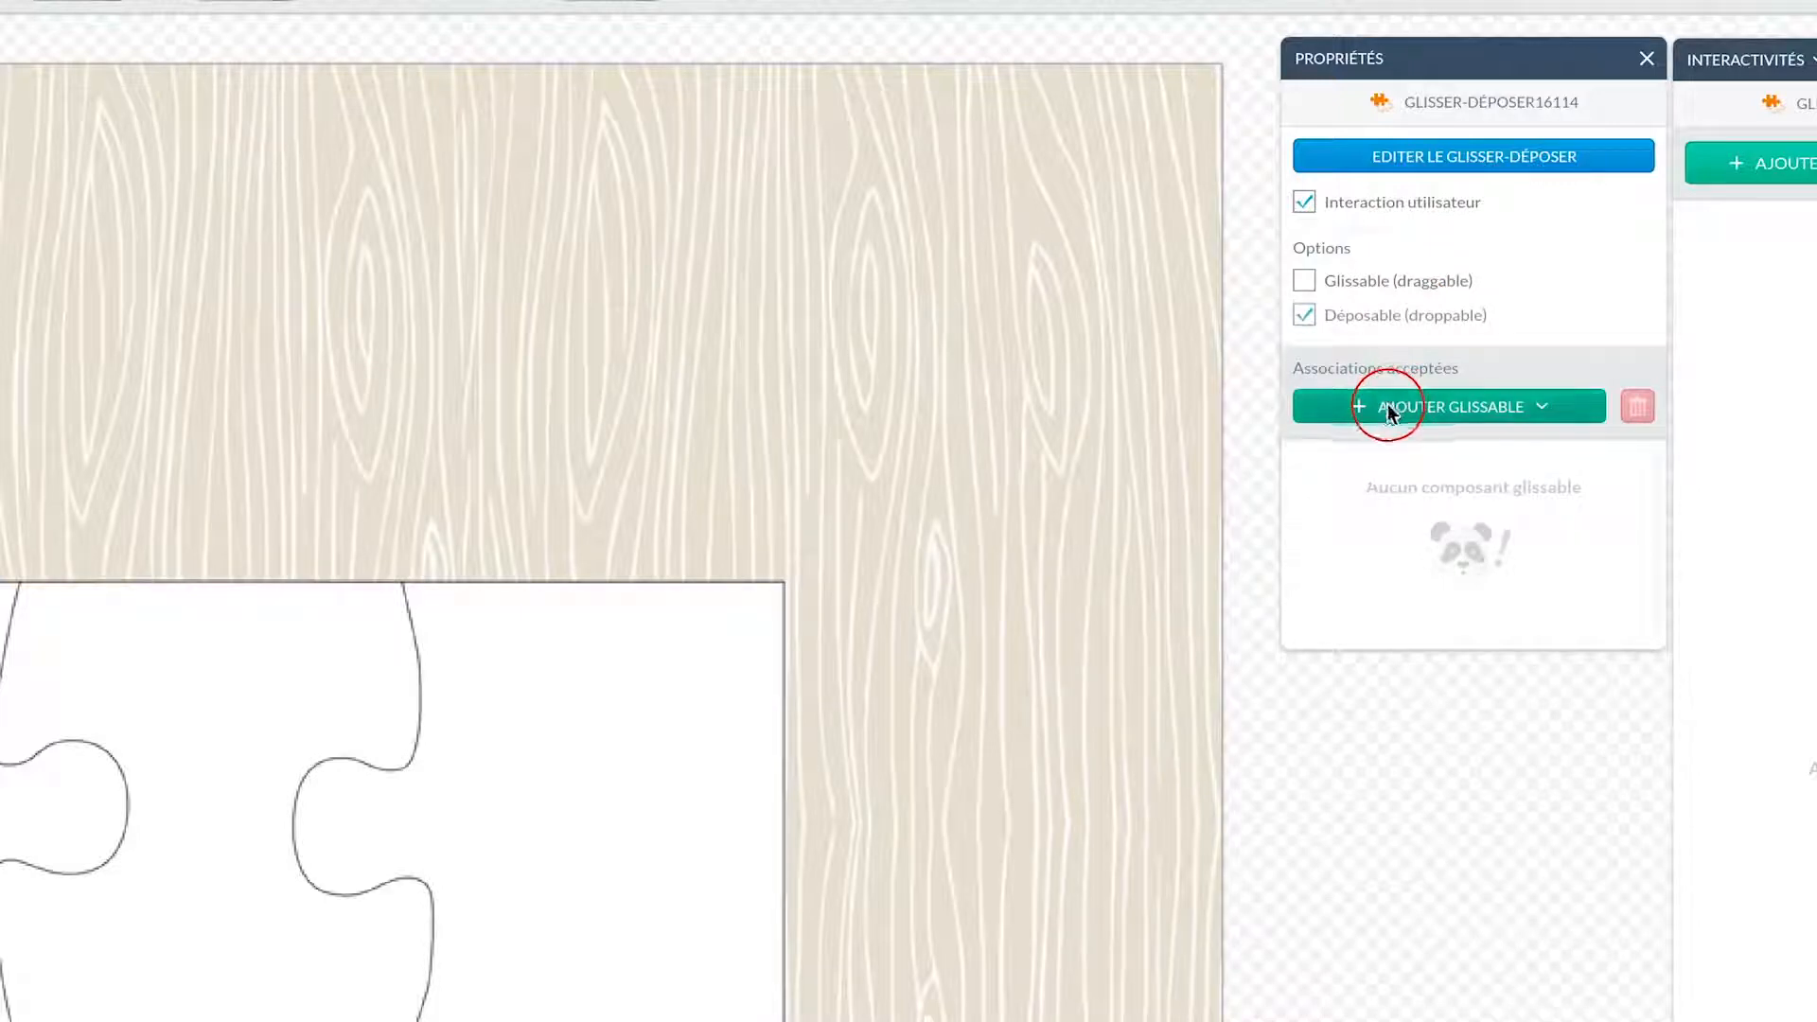
{"action": "left_click", "coordinate": [1407, 537]}
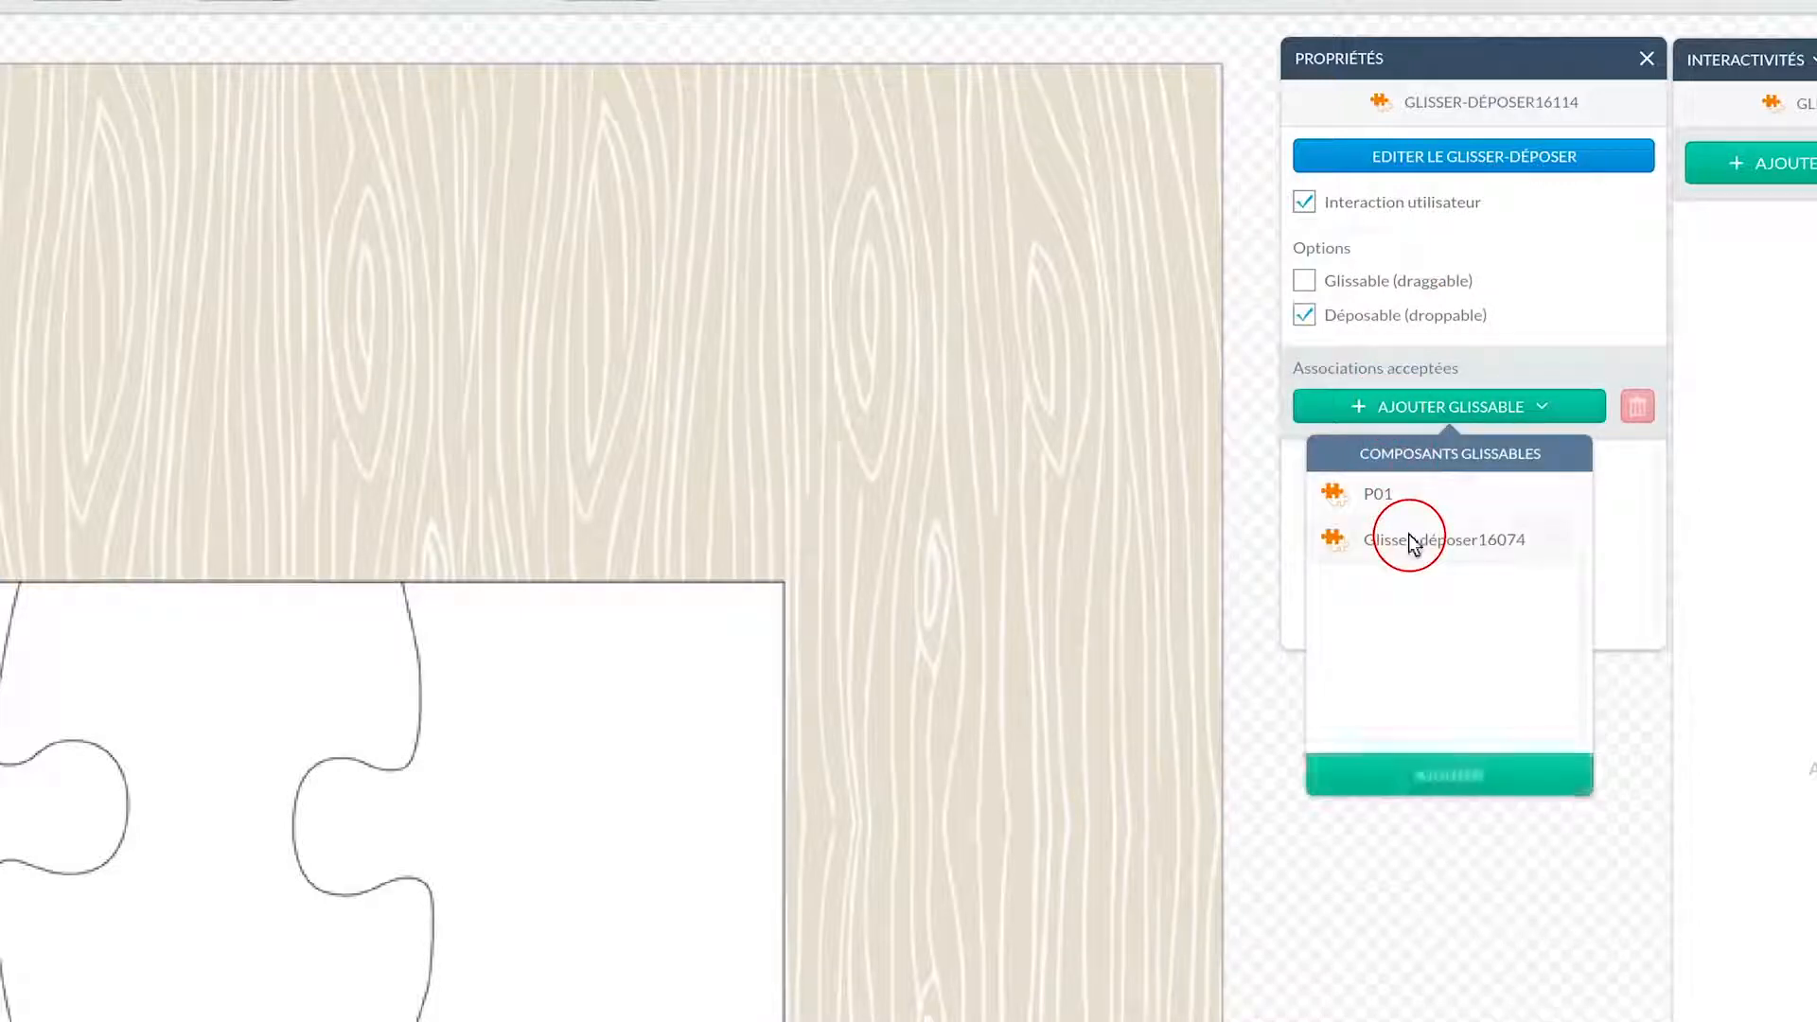
{"action": "left_click", "coordinate": [1391, 772]}
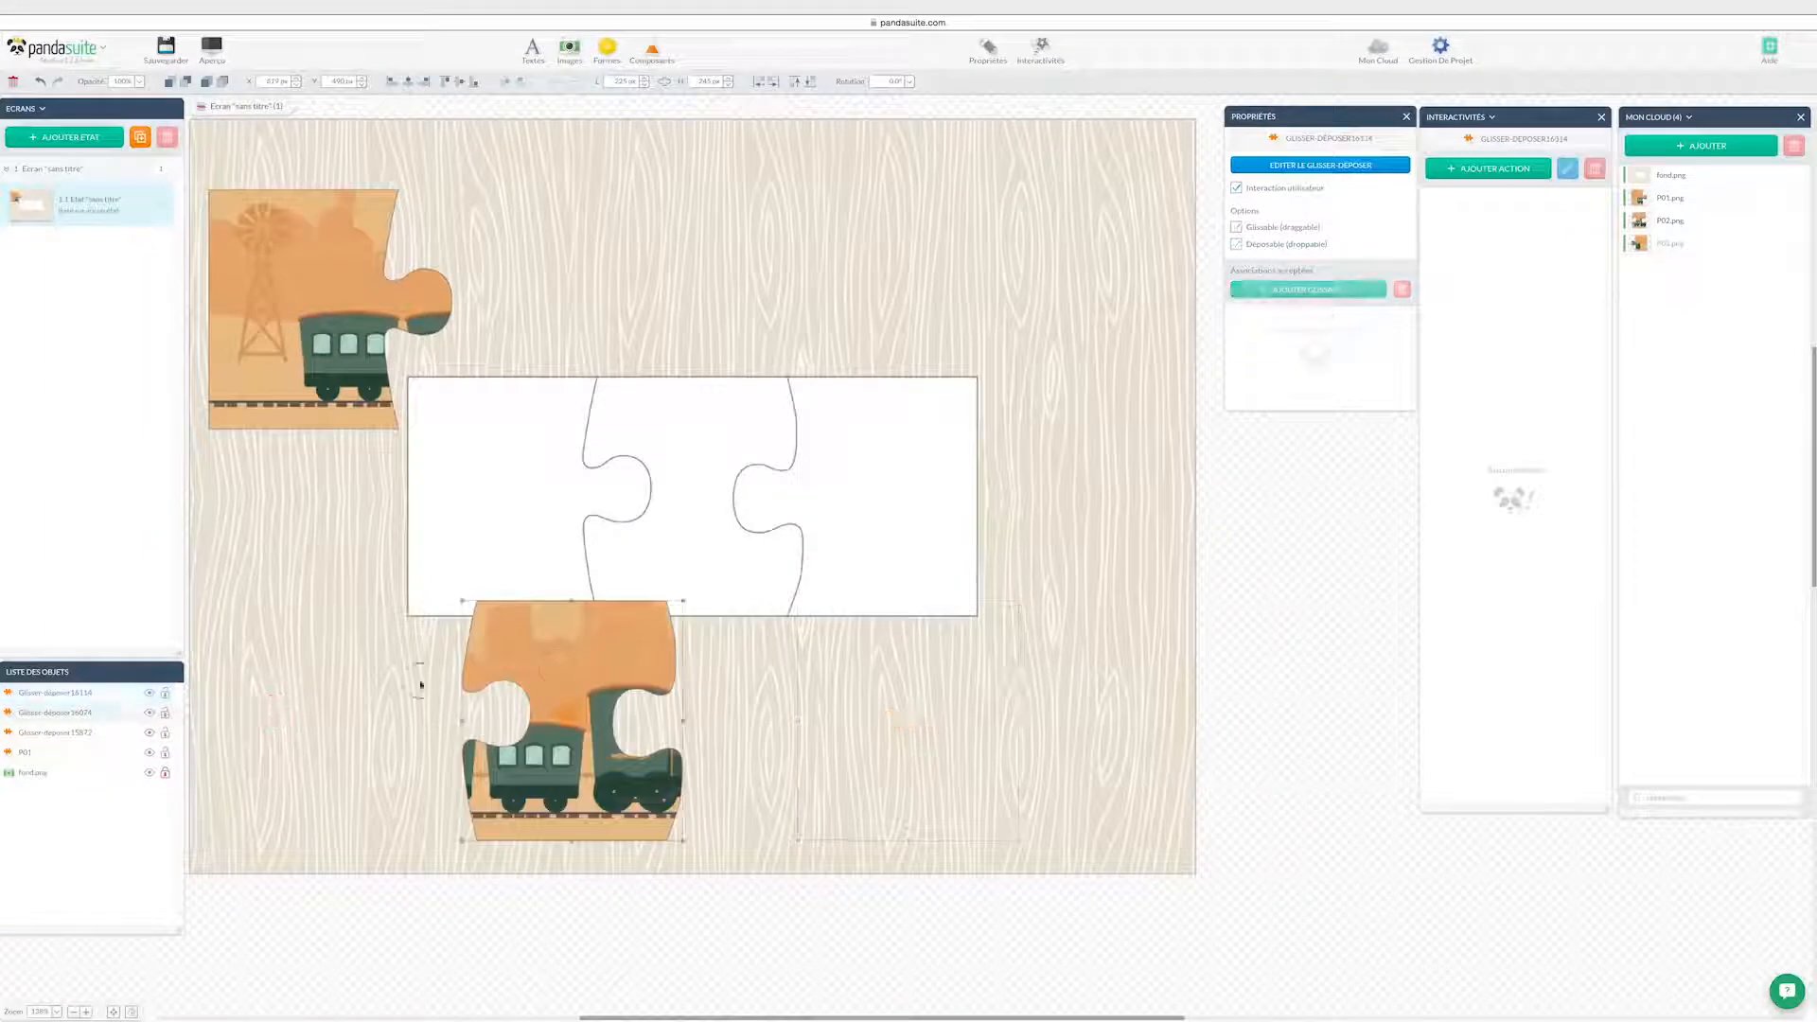
- Rename the draggable component containing the middle puzzle piece as P02
{"action": "double_click", "coordinate": [88, 711]}
{"action": "type", "text": "P02"}
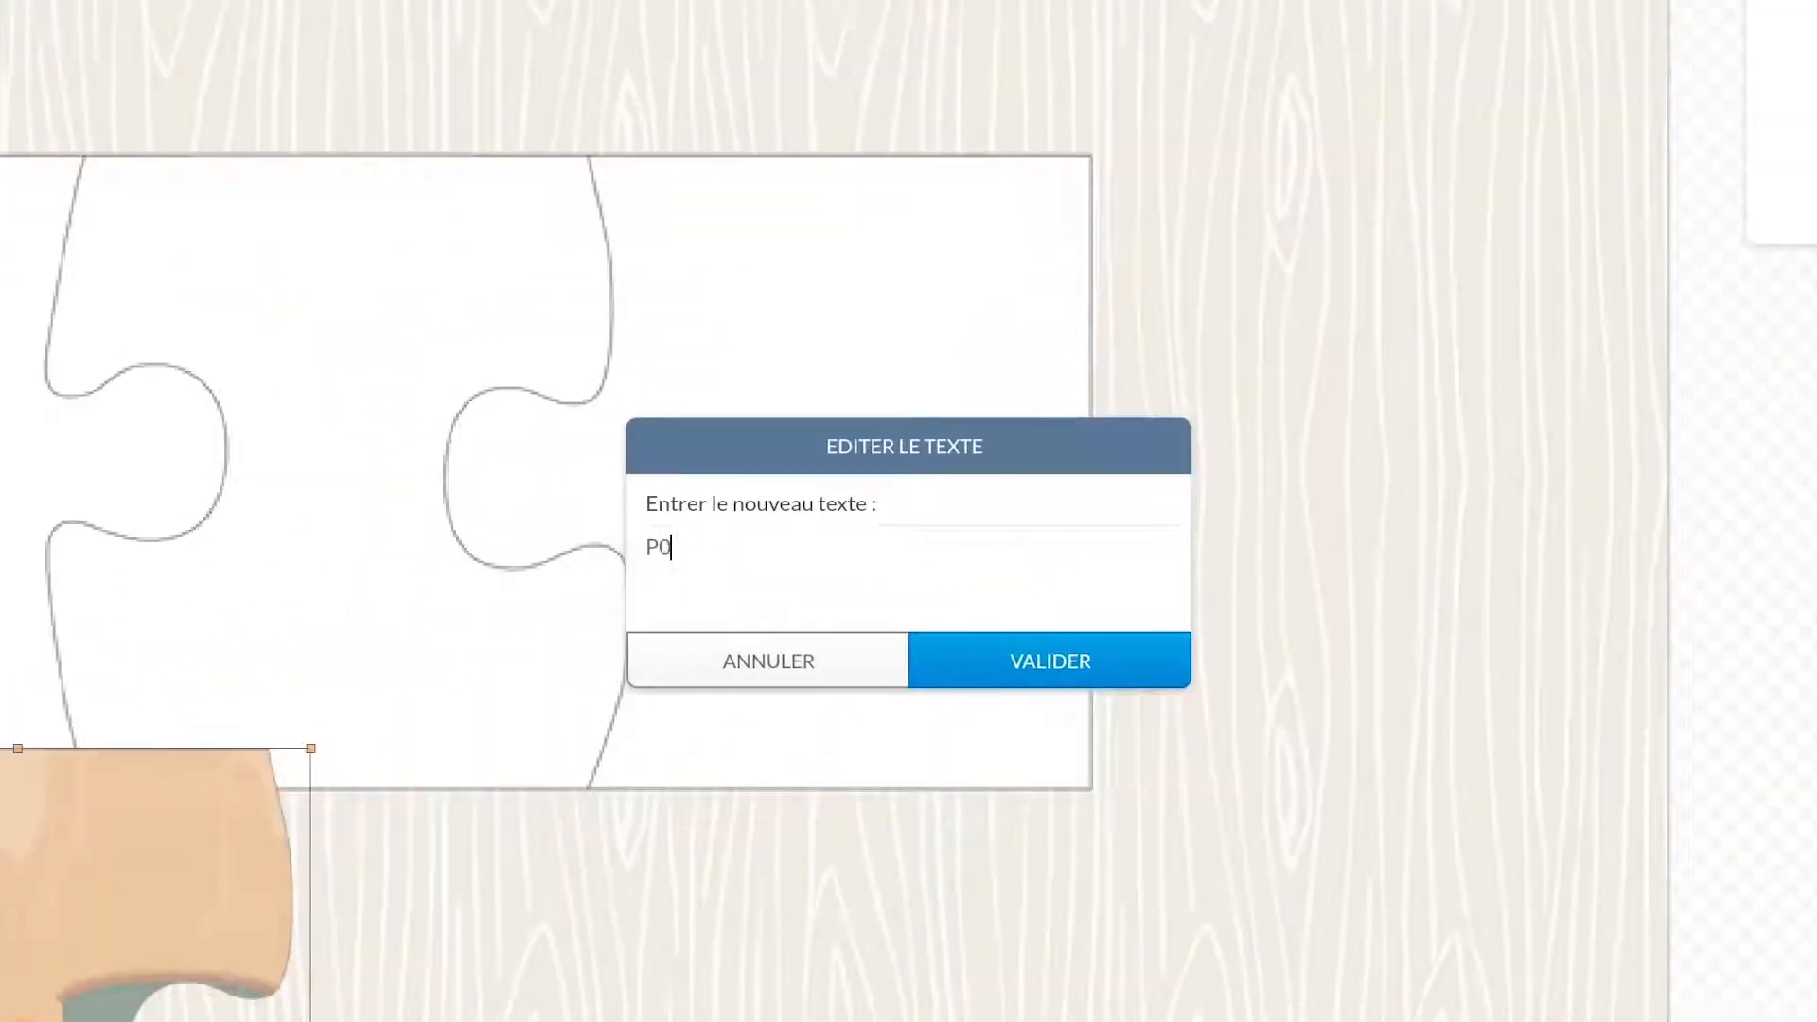
{"action": "key", "text": "Return"}
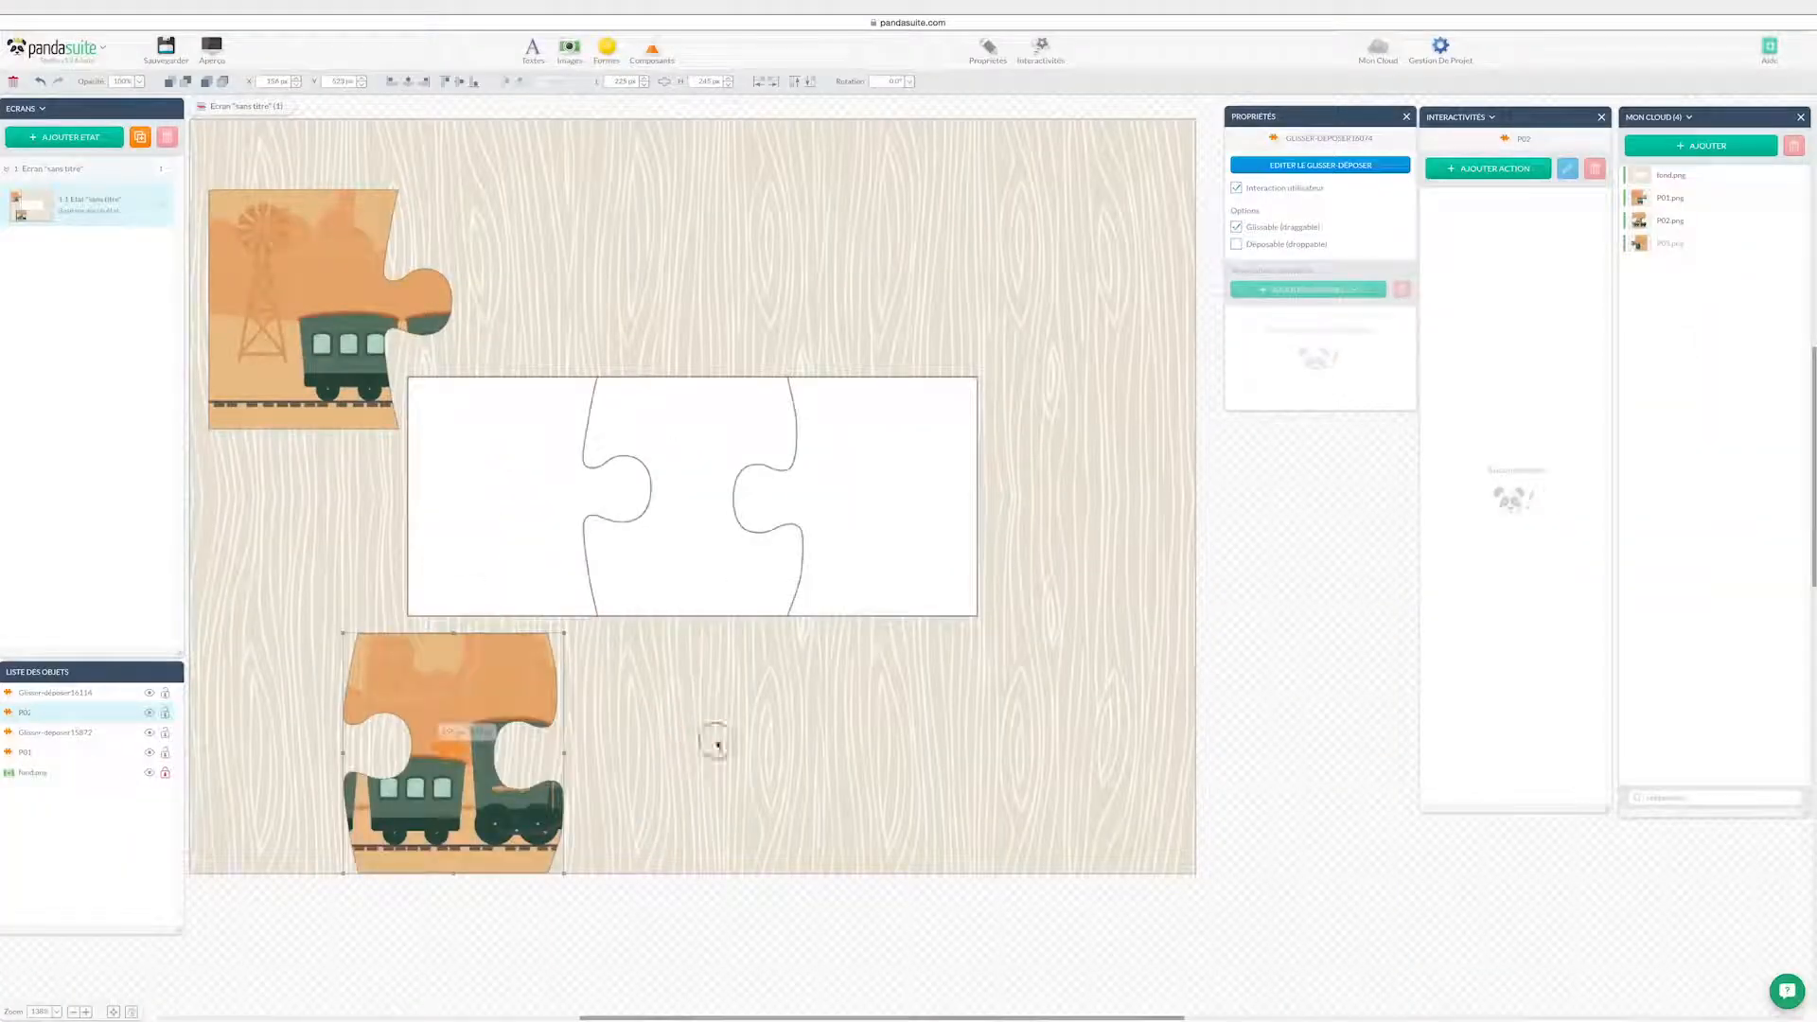
- Position the second drop zone over the board's middle slot and nudge it right to match the outline
{"action": "left_click", "coordinate": [933, 741]}
{"action": "left_click_drag", "start_coordinate": [933, 742], "coordinate": [707, 567]}
{"action": "key", "text": "Right"}
{"action": "key", "text": "Right"}
{"action": "key", "text": "Right"}
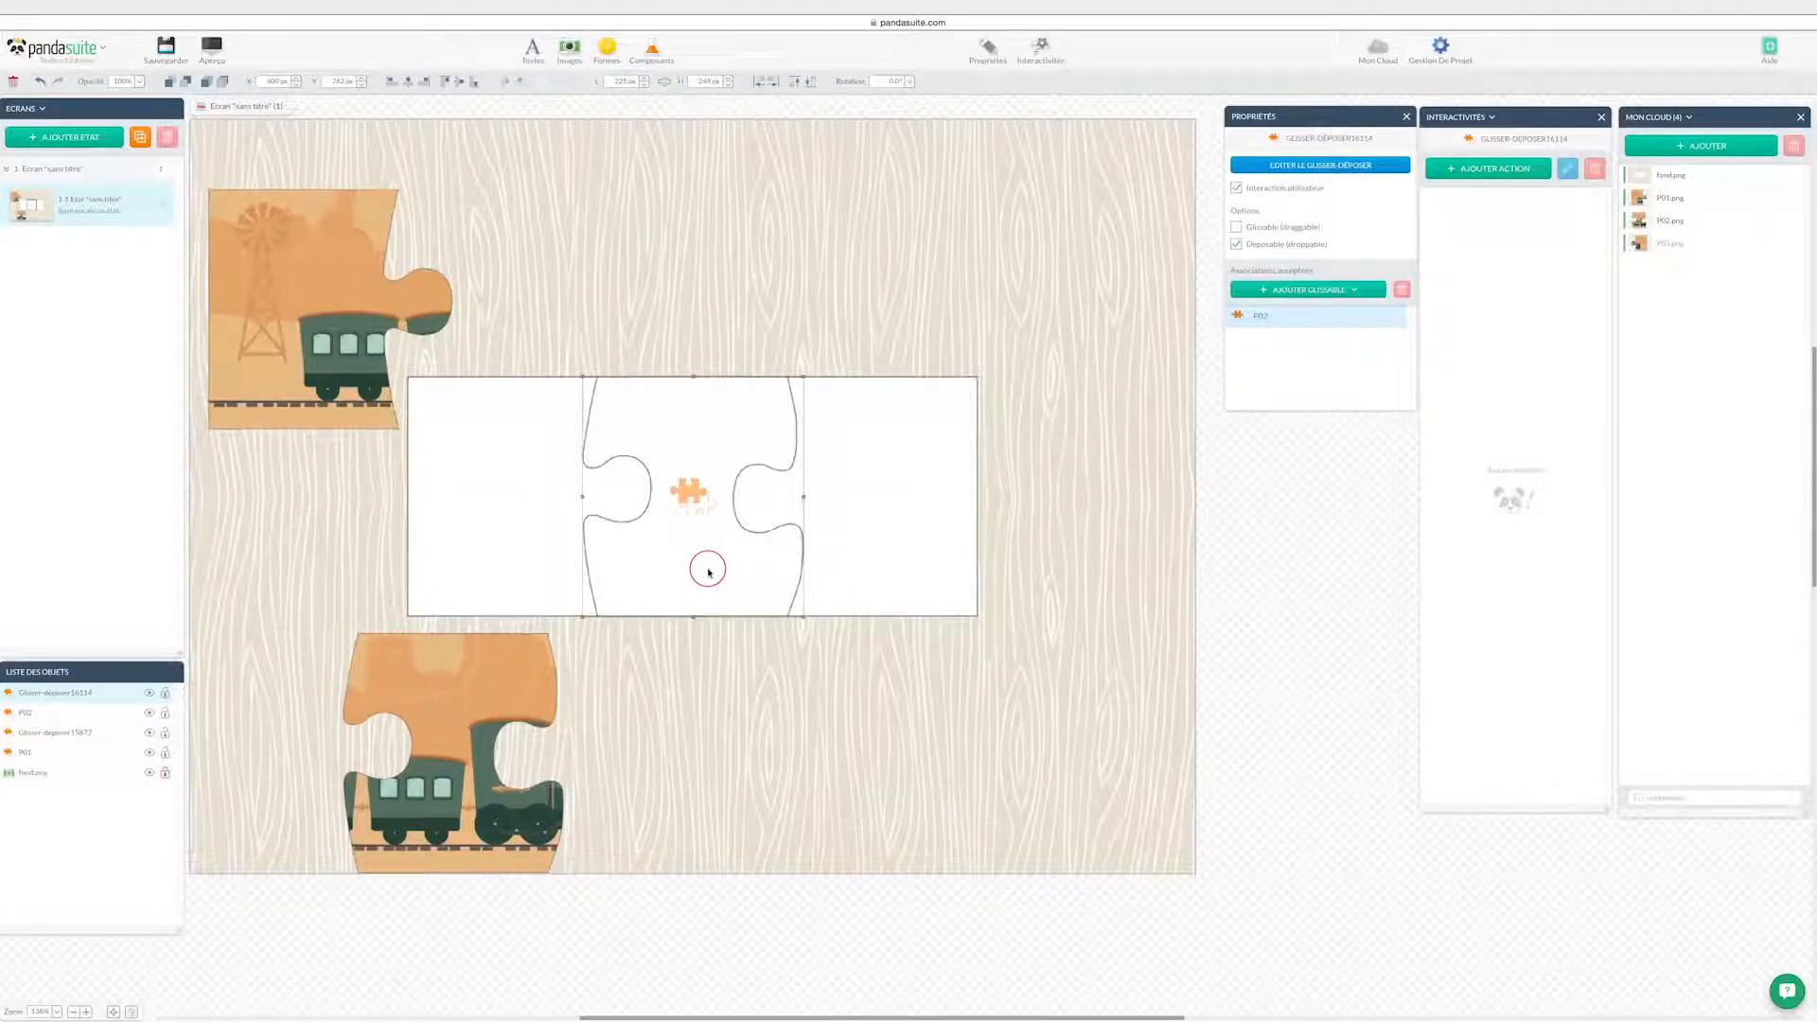
- Add the P03.png image to the canvas and insert a third drag-and-drop component
{"action": "double_click", "coordinate": [1749, 245]}
{"action": "left_click", "coordinate": [652, 49]}
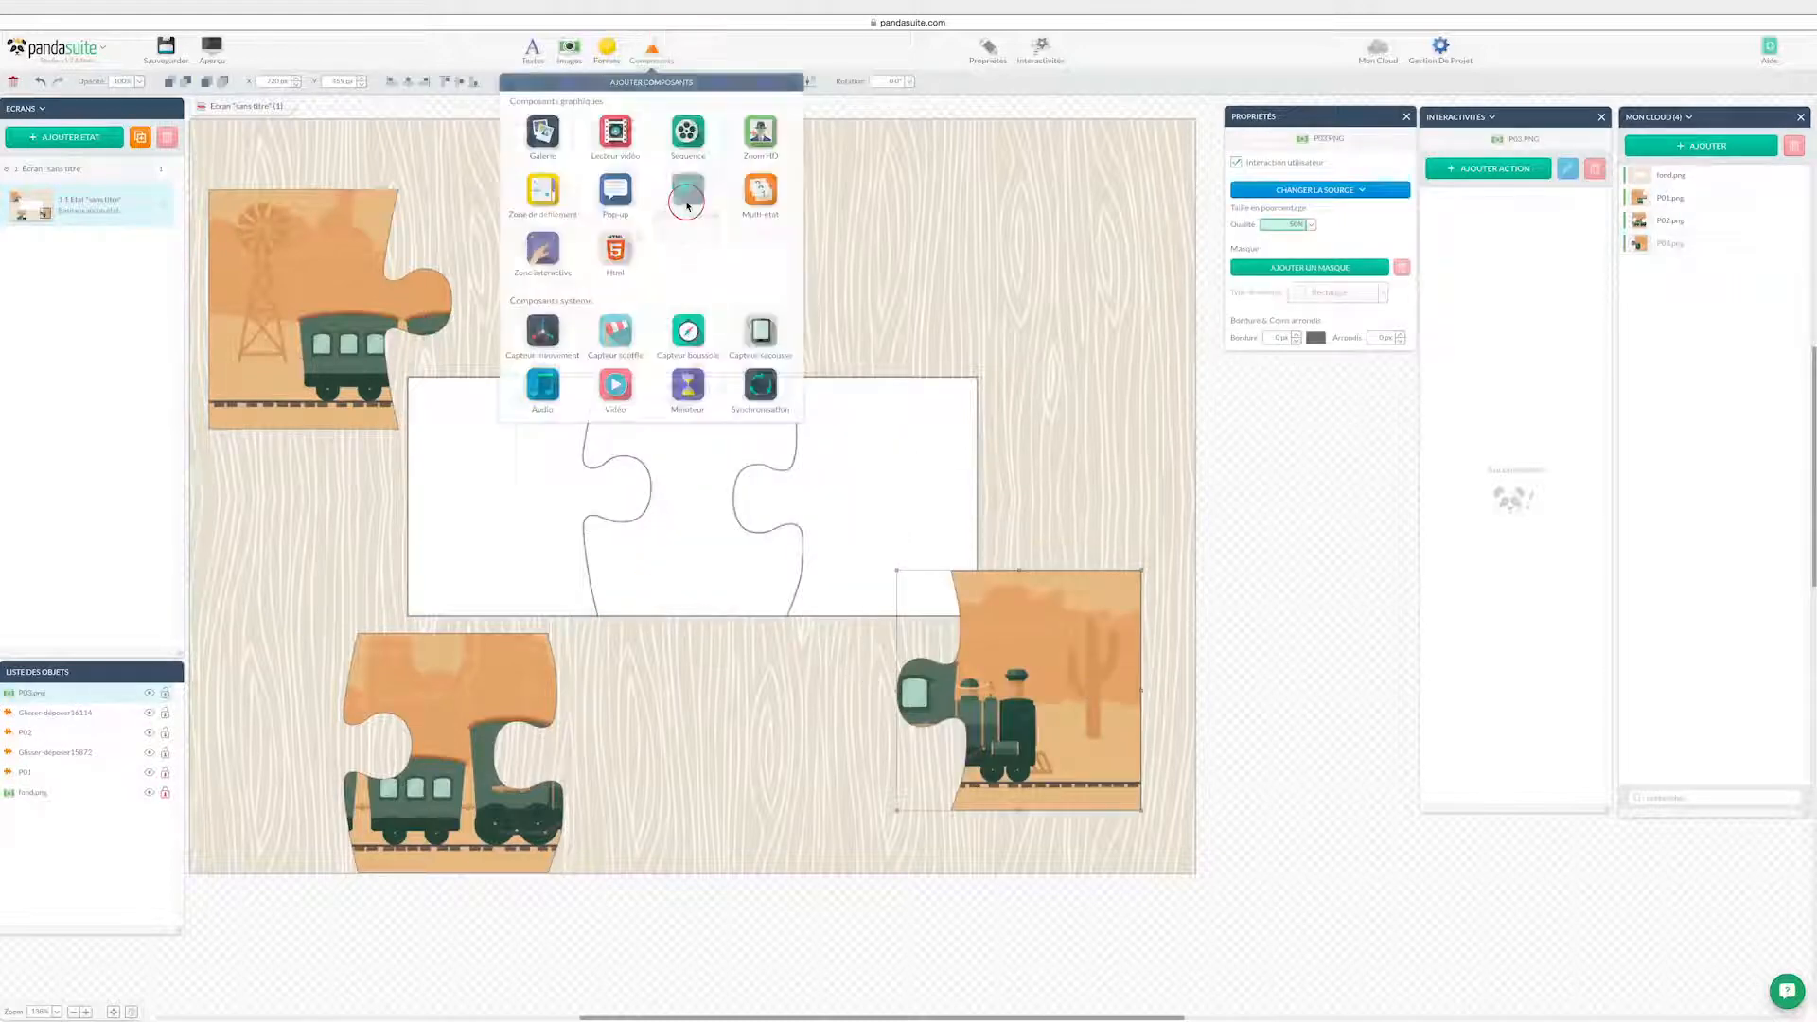
{"action": "left_click", "coordinate": [686, 201]}
- Set the third drag-and-drop component's width to 249 px and move it near the P03 image
{"action": "double_click", "coordinate": [633, 84]}
{"action": "type", "text": "249"}
{"action": "left_click_drag", "start_coordinate": [633, 504], "coordinate": [1018, 470]}
- Move the P03 image from the canvas into its drag-and-drop component
{"action": "left_click", "coordinate": [1045, 643]}
{"action": "key", "text": "super+x"}
{"action": "double_click", "coordinate": [1049, 489]}
{"action": "key", "text": "super+v"}
{"action": "double_click", "coordinate": [1224, 485]}
- Make the component holding the P03 image draggable and link it with its empty duplicate
{"action": "left_click", "coordinate": [1245, 227]}
{"action": "left_click", "coordinate": [1309, 289]}
{"action": "left_click", "coordinate": [1309, 472]}
- Rename the locomotive piece's draggable component as P03 and move it to the canvas's lower-right corner
{"action": "double_click", "coordinate": [37, 694]}
{"action": "type", "text": "P03"}
{"action": "key", "text": "Return"}
{"action": "left_click_drag", "start_coordinate": [1040, 416], "coordinate": [1072, 693]}
- Set P03 as the third drop zone's accepted draggable and align the zone with the board's right slot
{"action": "left_click", "coordinate": [899, 417]}
{"action": "left_click", "coordinate": [1308, 290]}
{"action": "left_click", "coordinate": [1308, 312]}
{"action": "left_click_drag", "start_coordinate": [889, 466], "coordinate": [878, 474]}
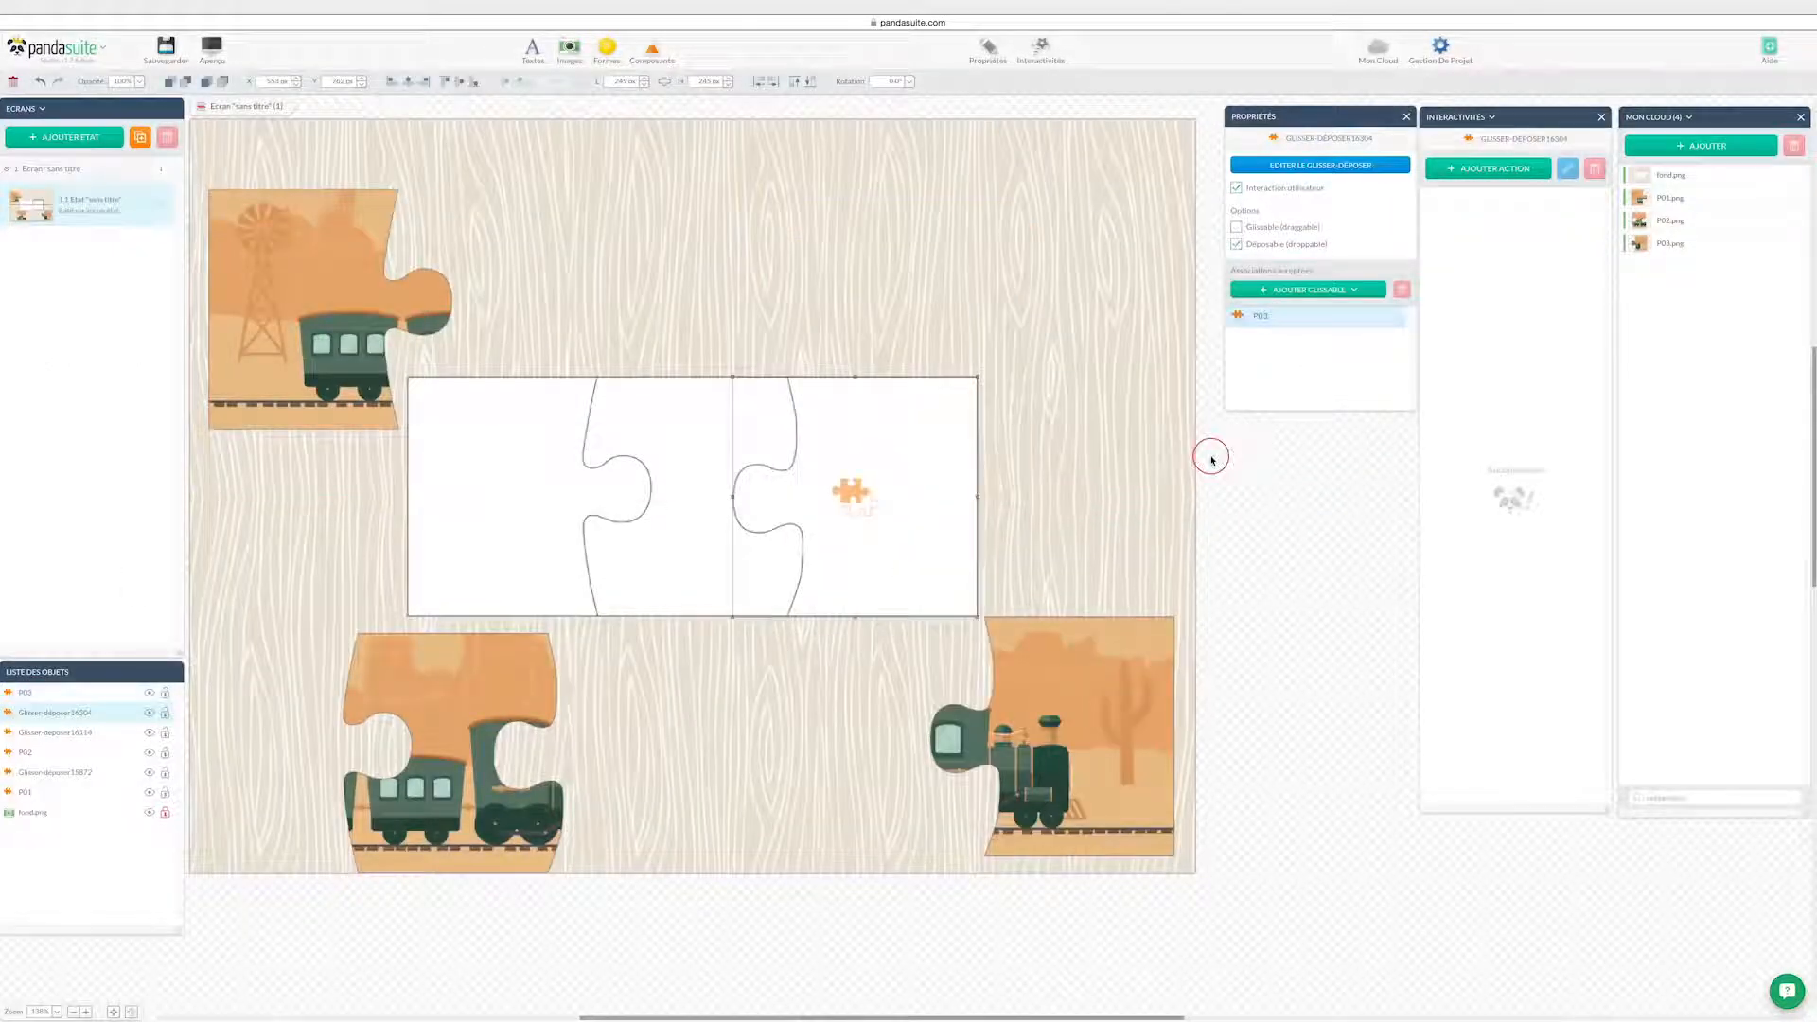
{"action": "left_click", "coordinate": [1272, 509]}
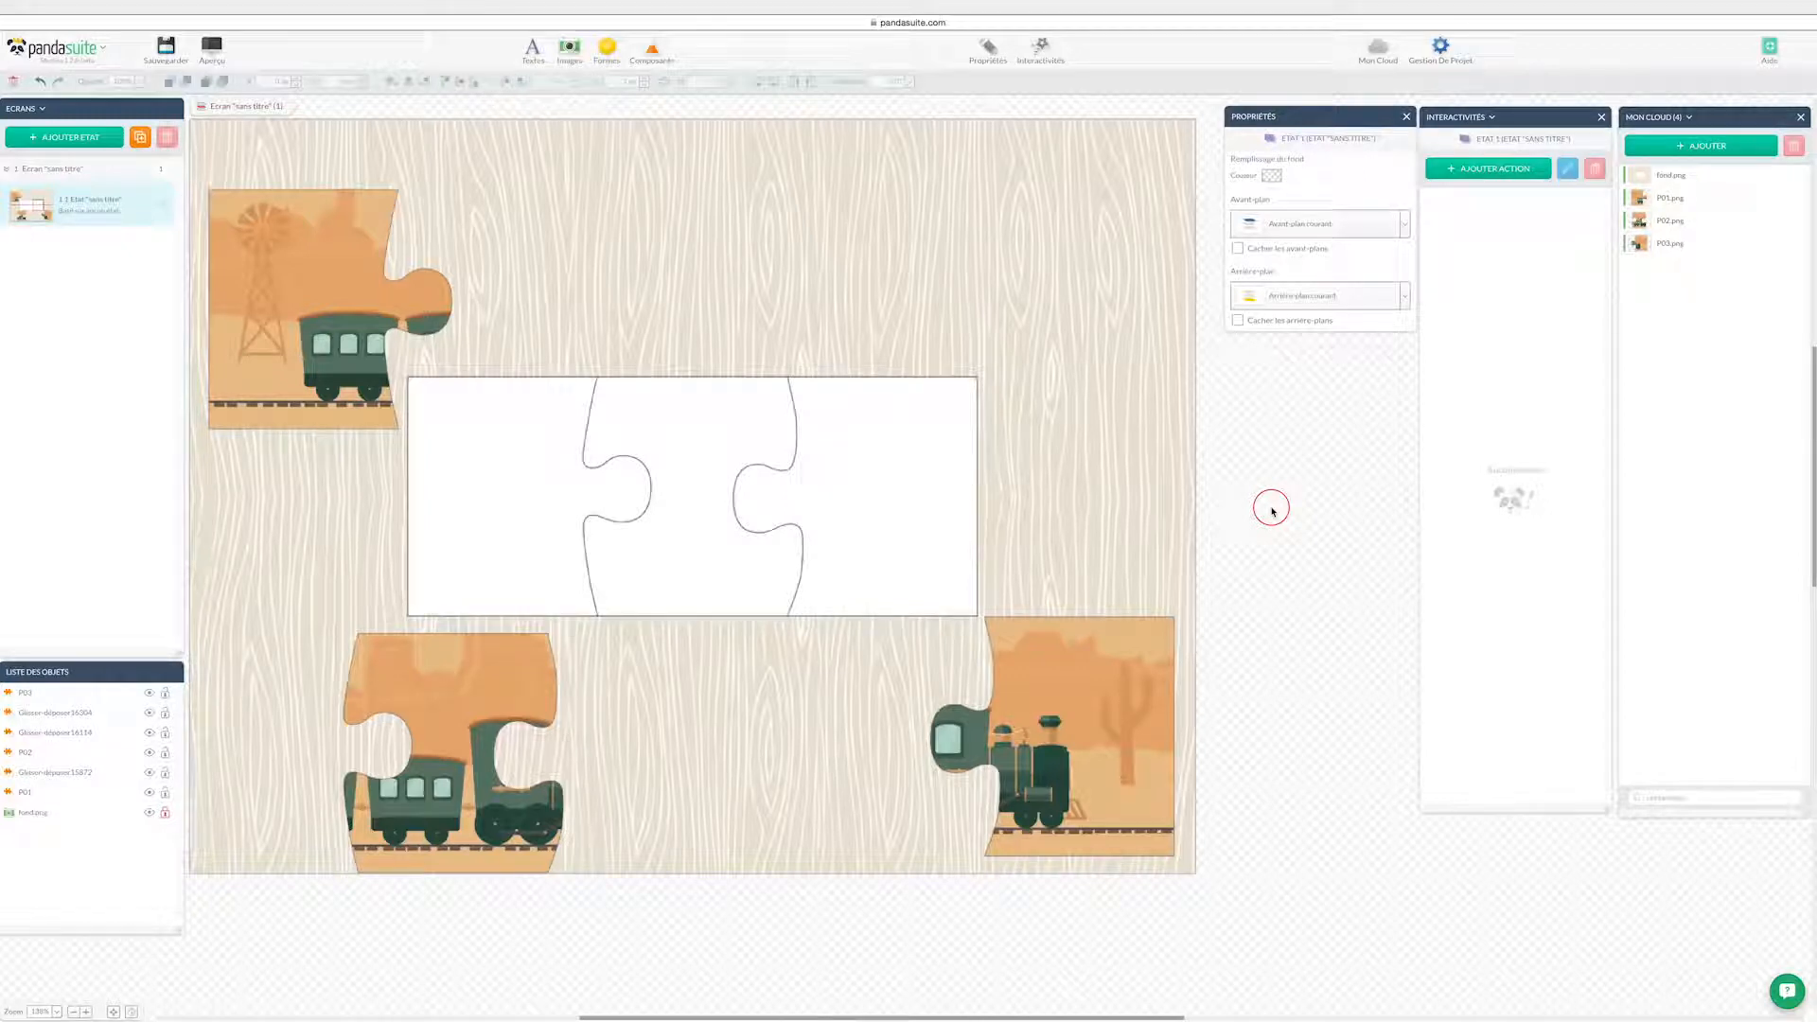
- Insert a gallery component, shrink it to a small square and place it in the canvas's upper-right corner
{"action": "left_click", "coordinate": [640, 55]}
{"action": "left_click", "coordinate": [542, 131]}
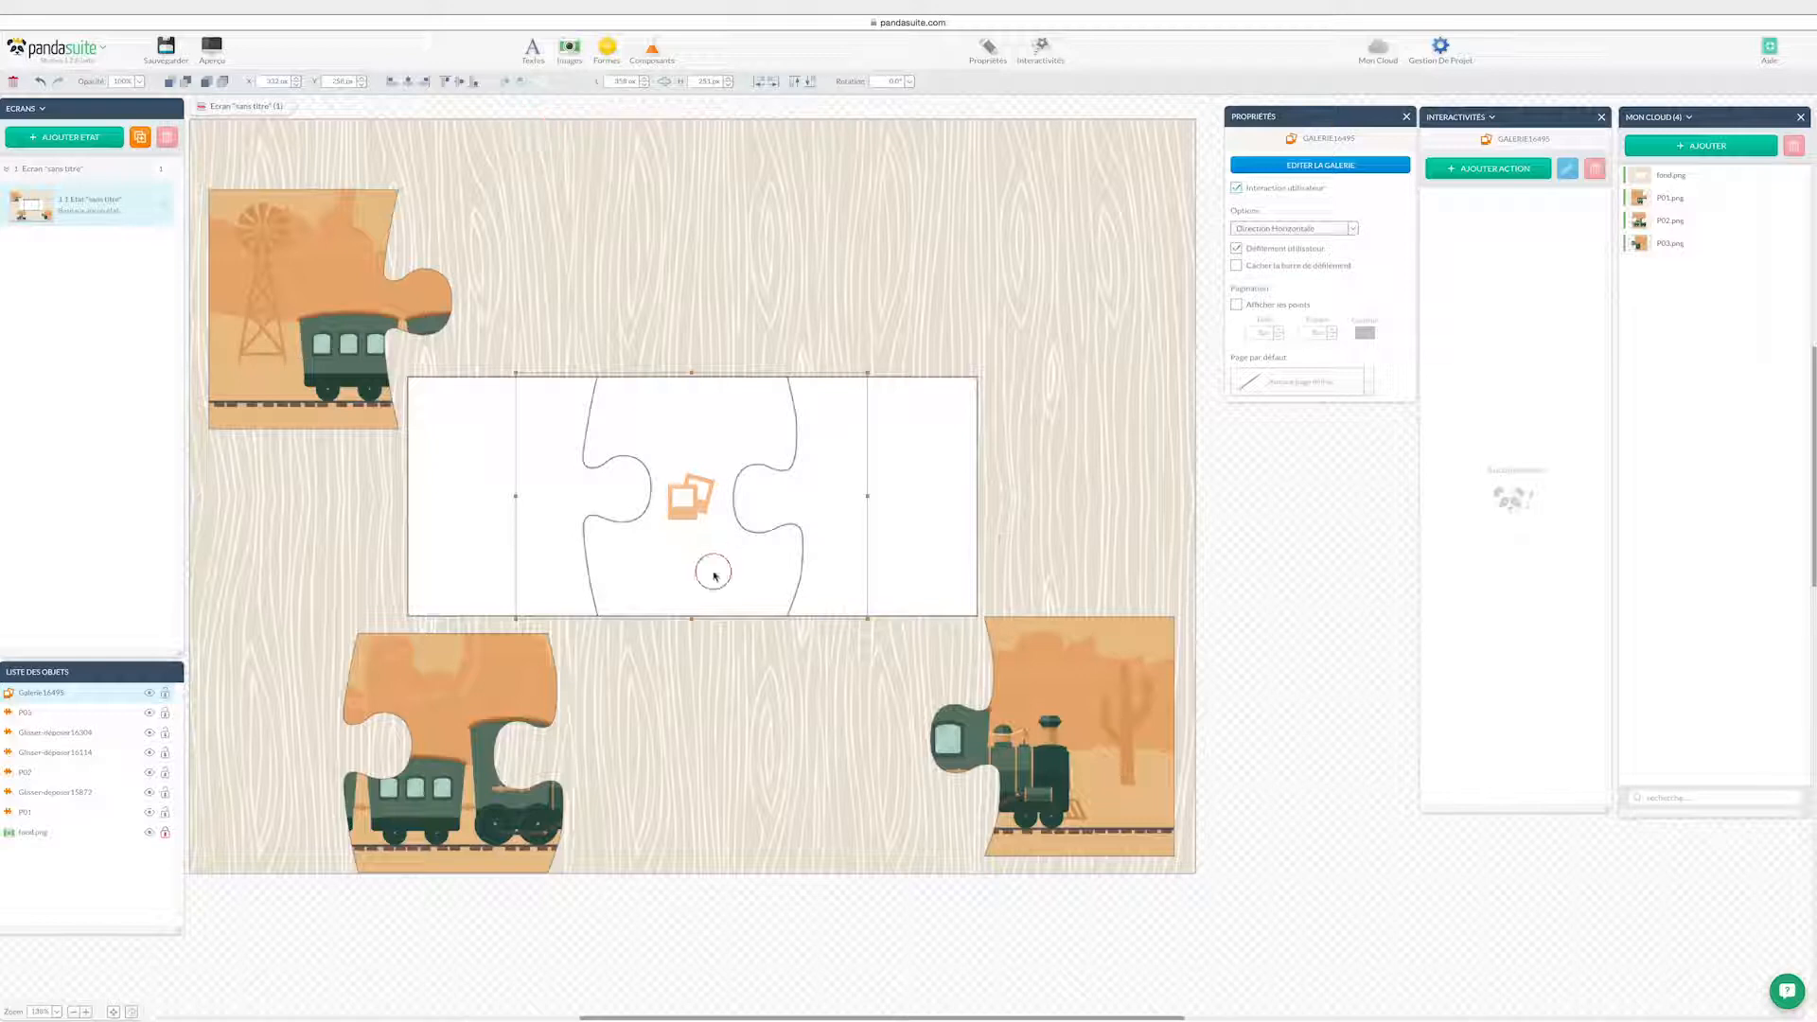
{"action": "left_click_drag", "start_coordinate": [713, 572], "coordinate": [952, 328]}
{"action": "left_click_drag", "start_coordinate": [754, 376], "coordinate": [1095, 212]}
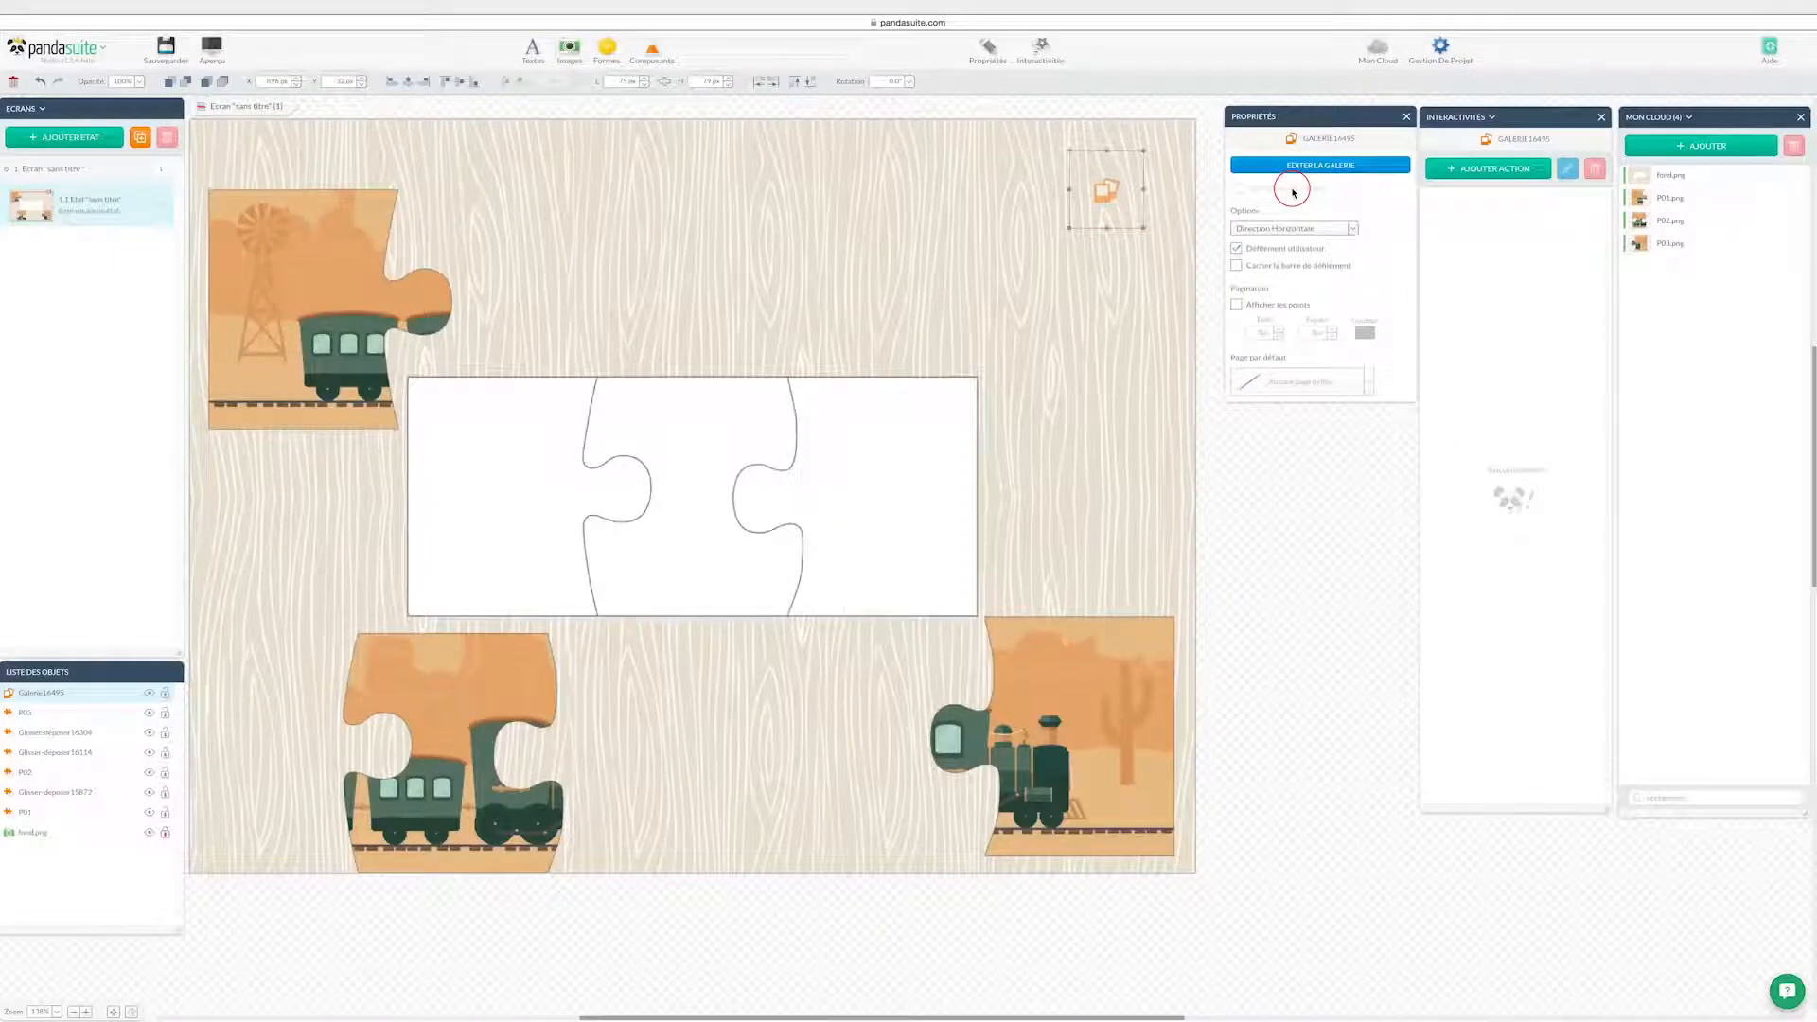
- Add four blank pages to the gallery and leave its editing mode
{"action": "double_click", "coordinate": [1106, 191]}
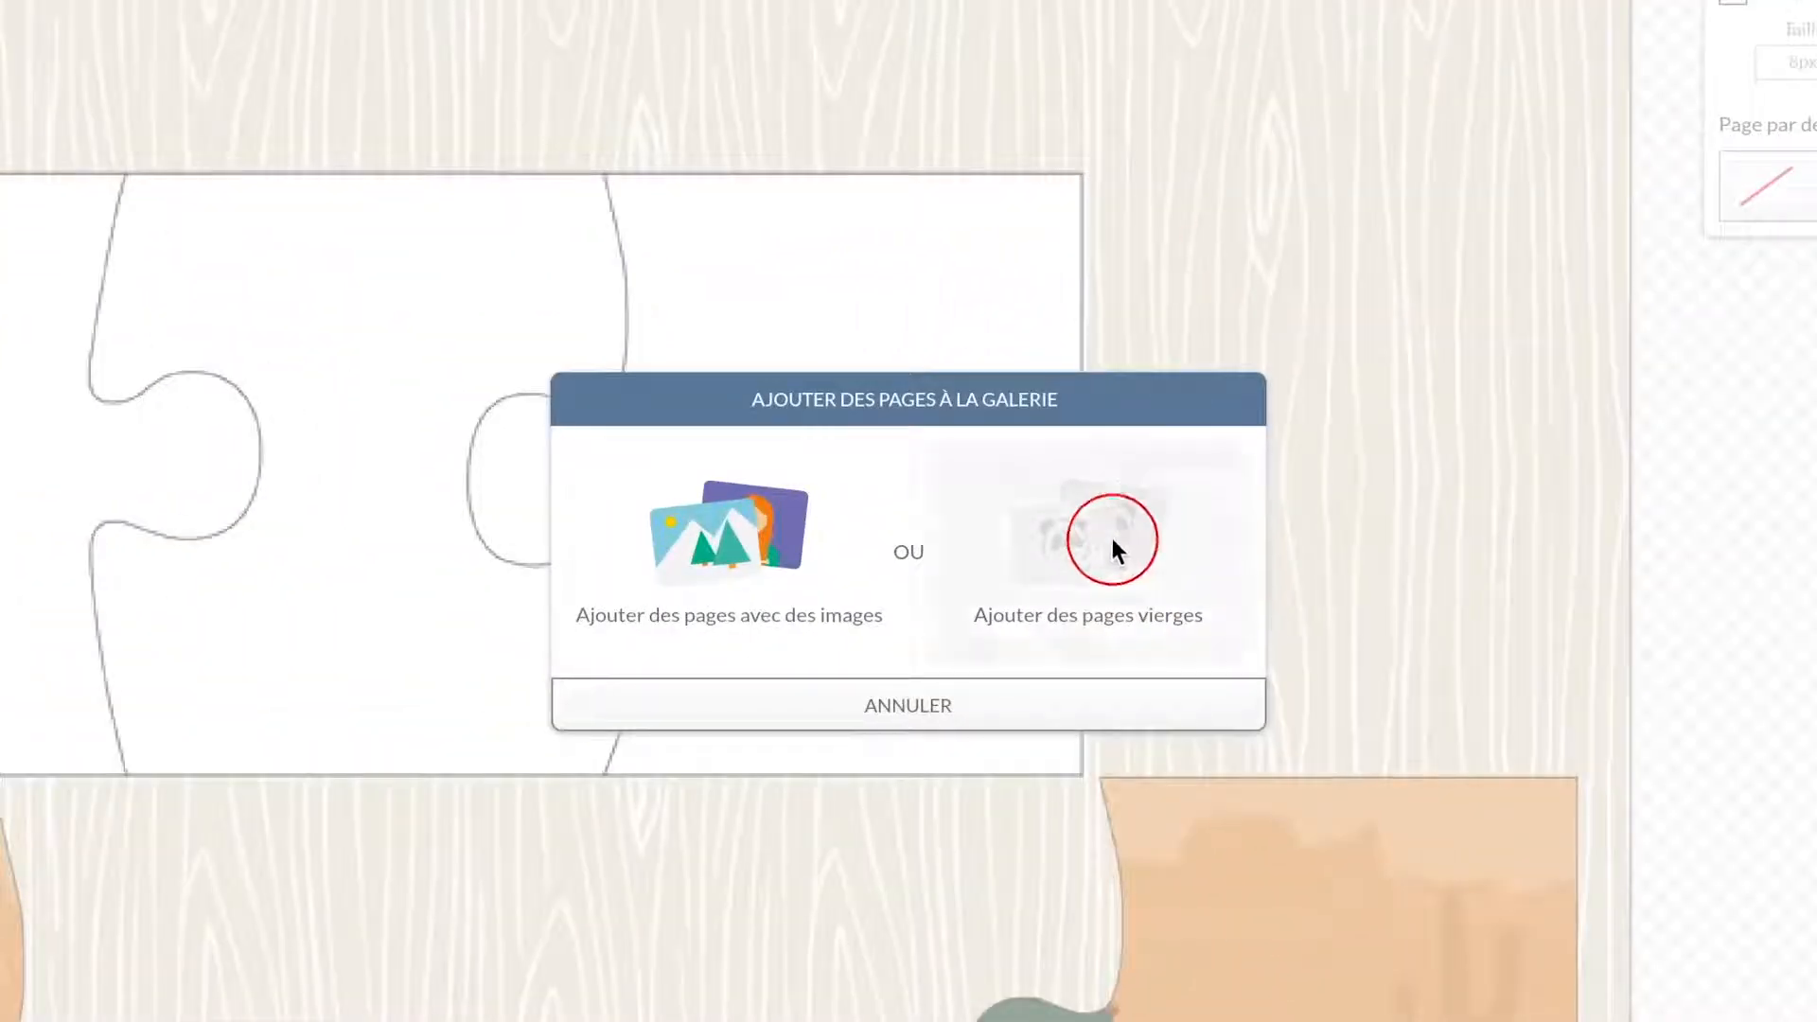
{"action": "left_click", "coordinate": [1112, 539]}
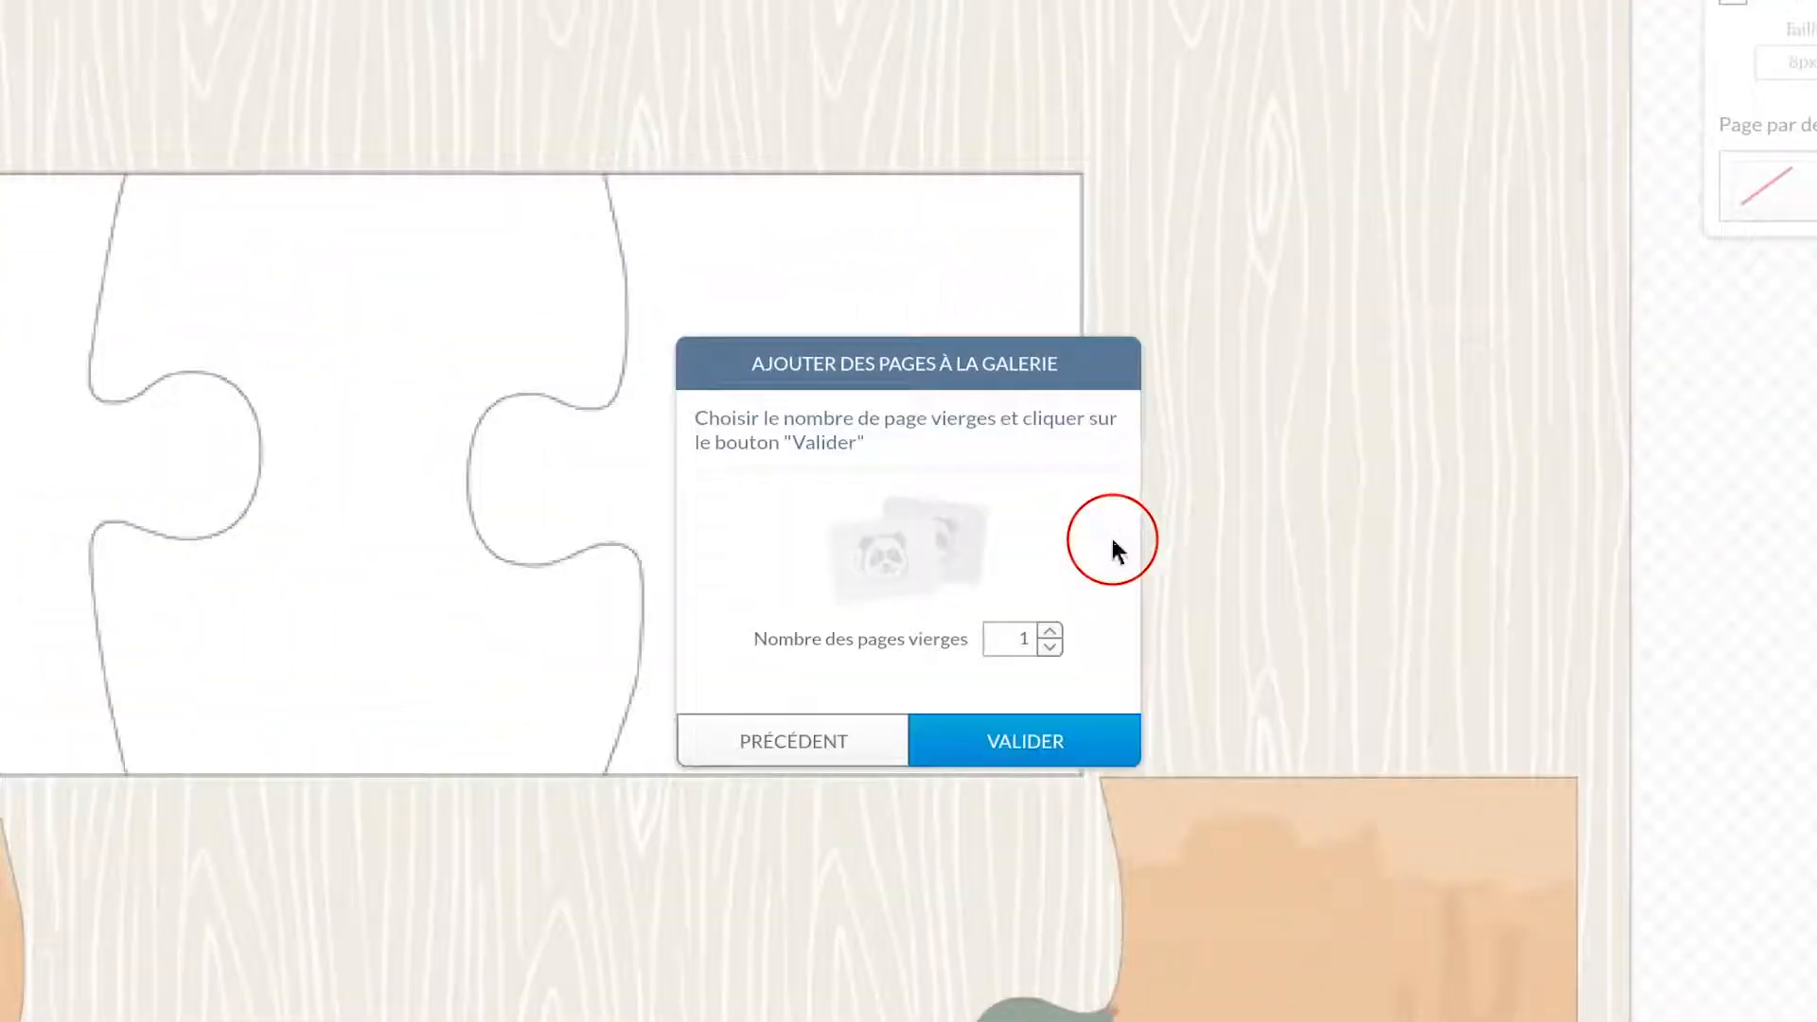
{"action": "left_click", "coordinate": [1051, 629]}
{"action": "left_click", "coordinate": [1050, 628]}
{"action": "left_click", "coordinate": [1030, 731]}
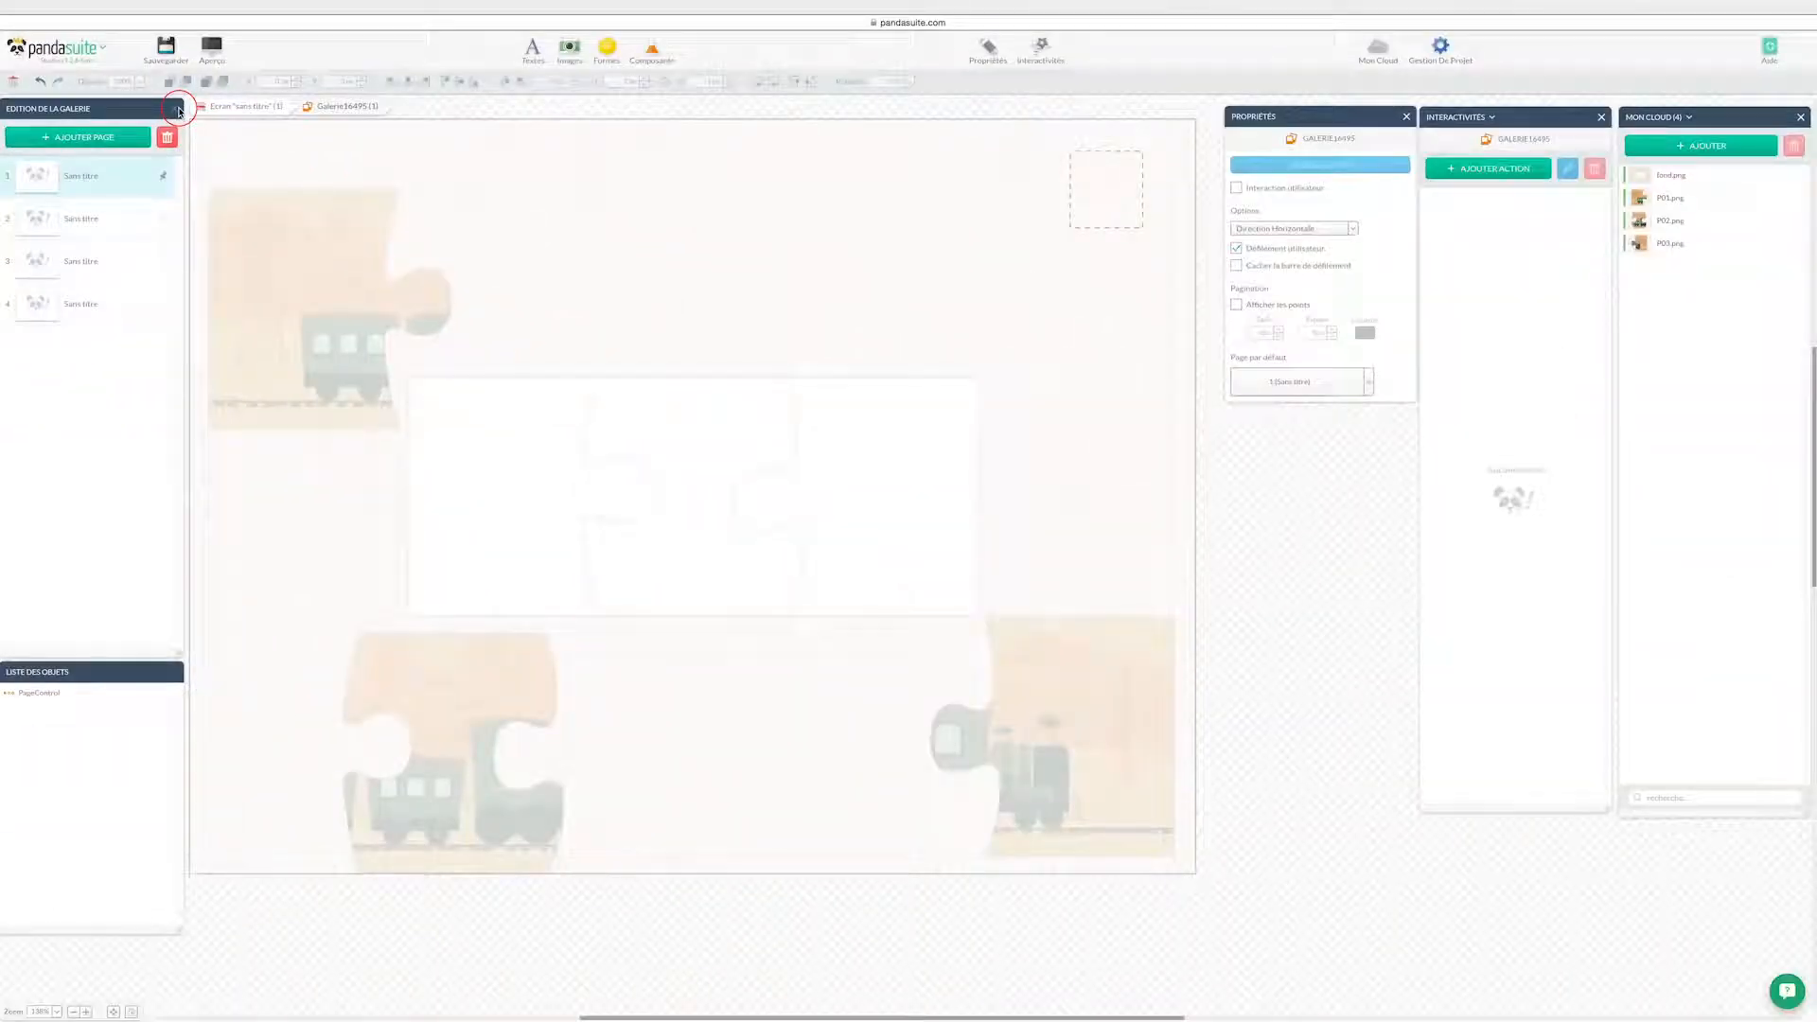
{"action": "left_click", "coordinate": [180, 110]}
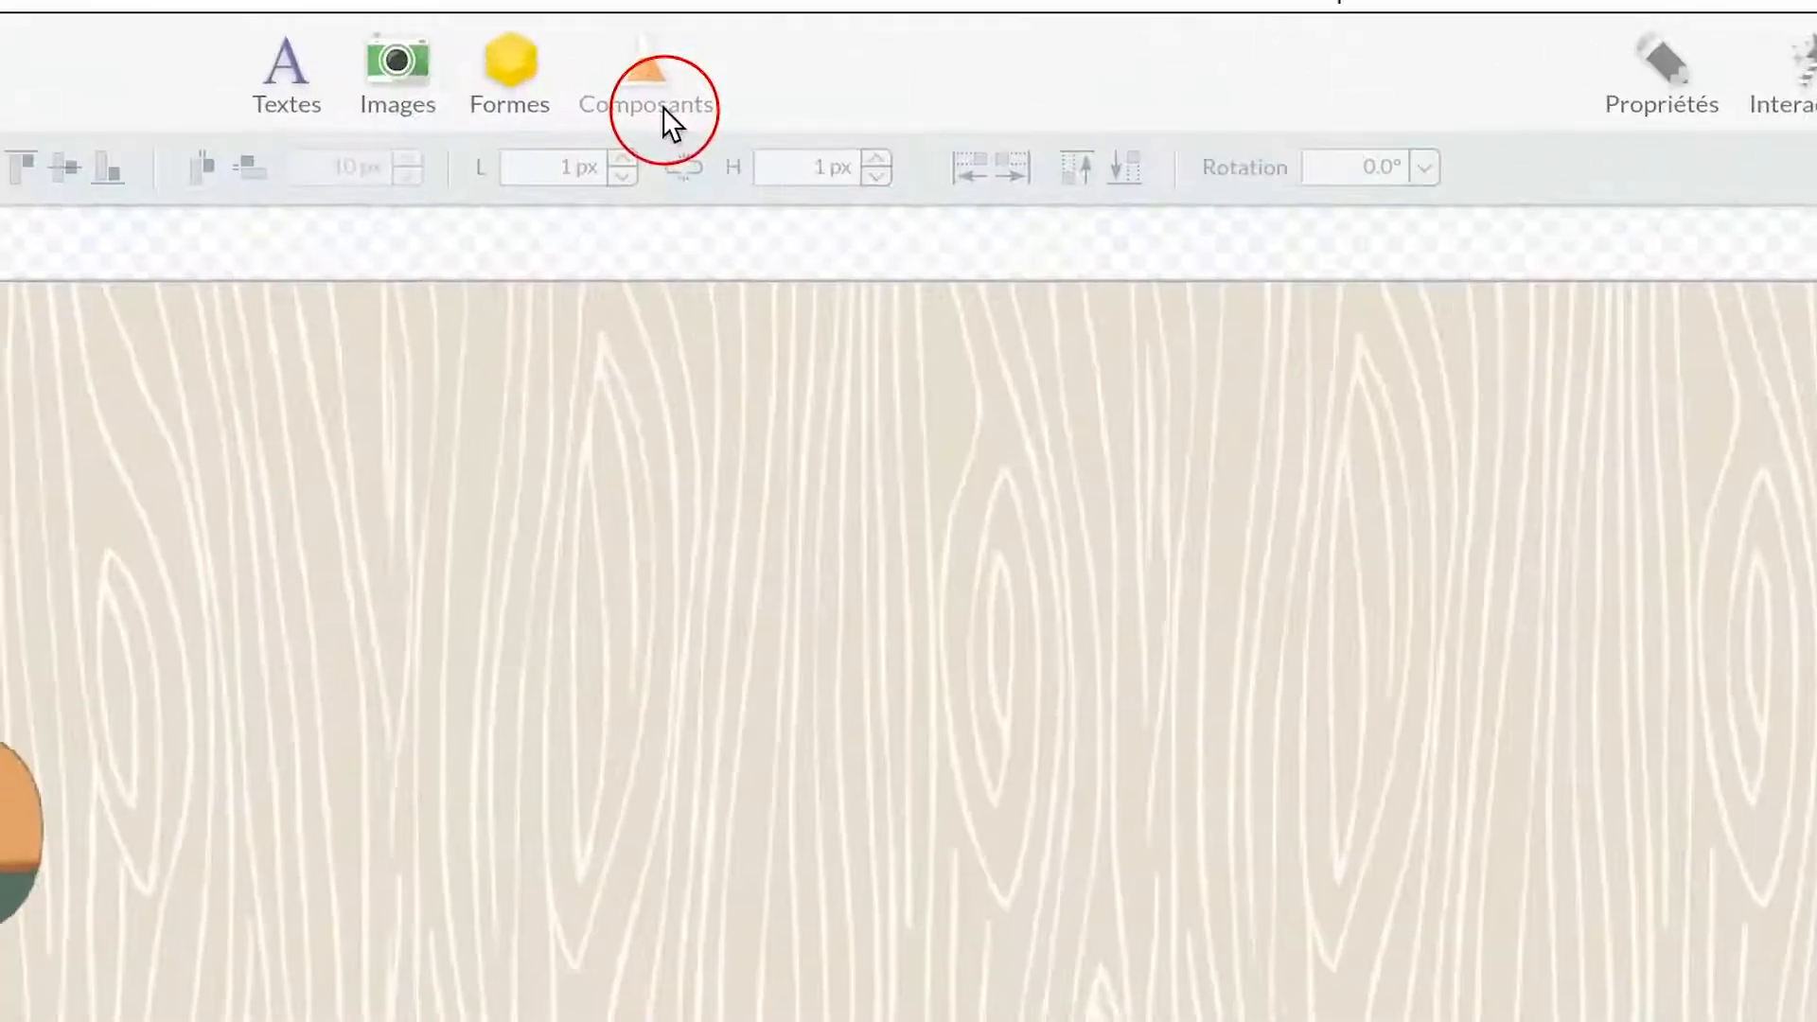
- Insert a pop-up component and move it off the canvas, beyond the board's right edge
{"action": "left_click", "coordinate": [658, 60]}
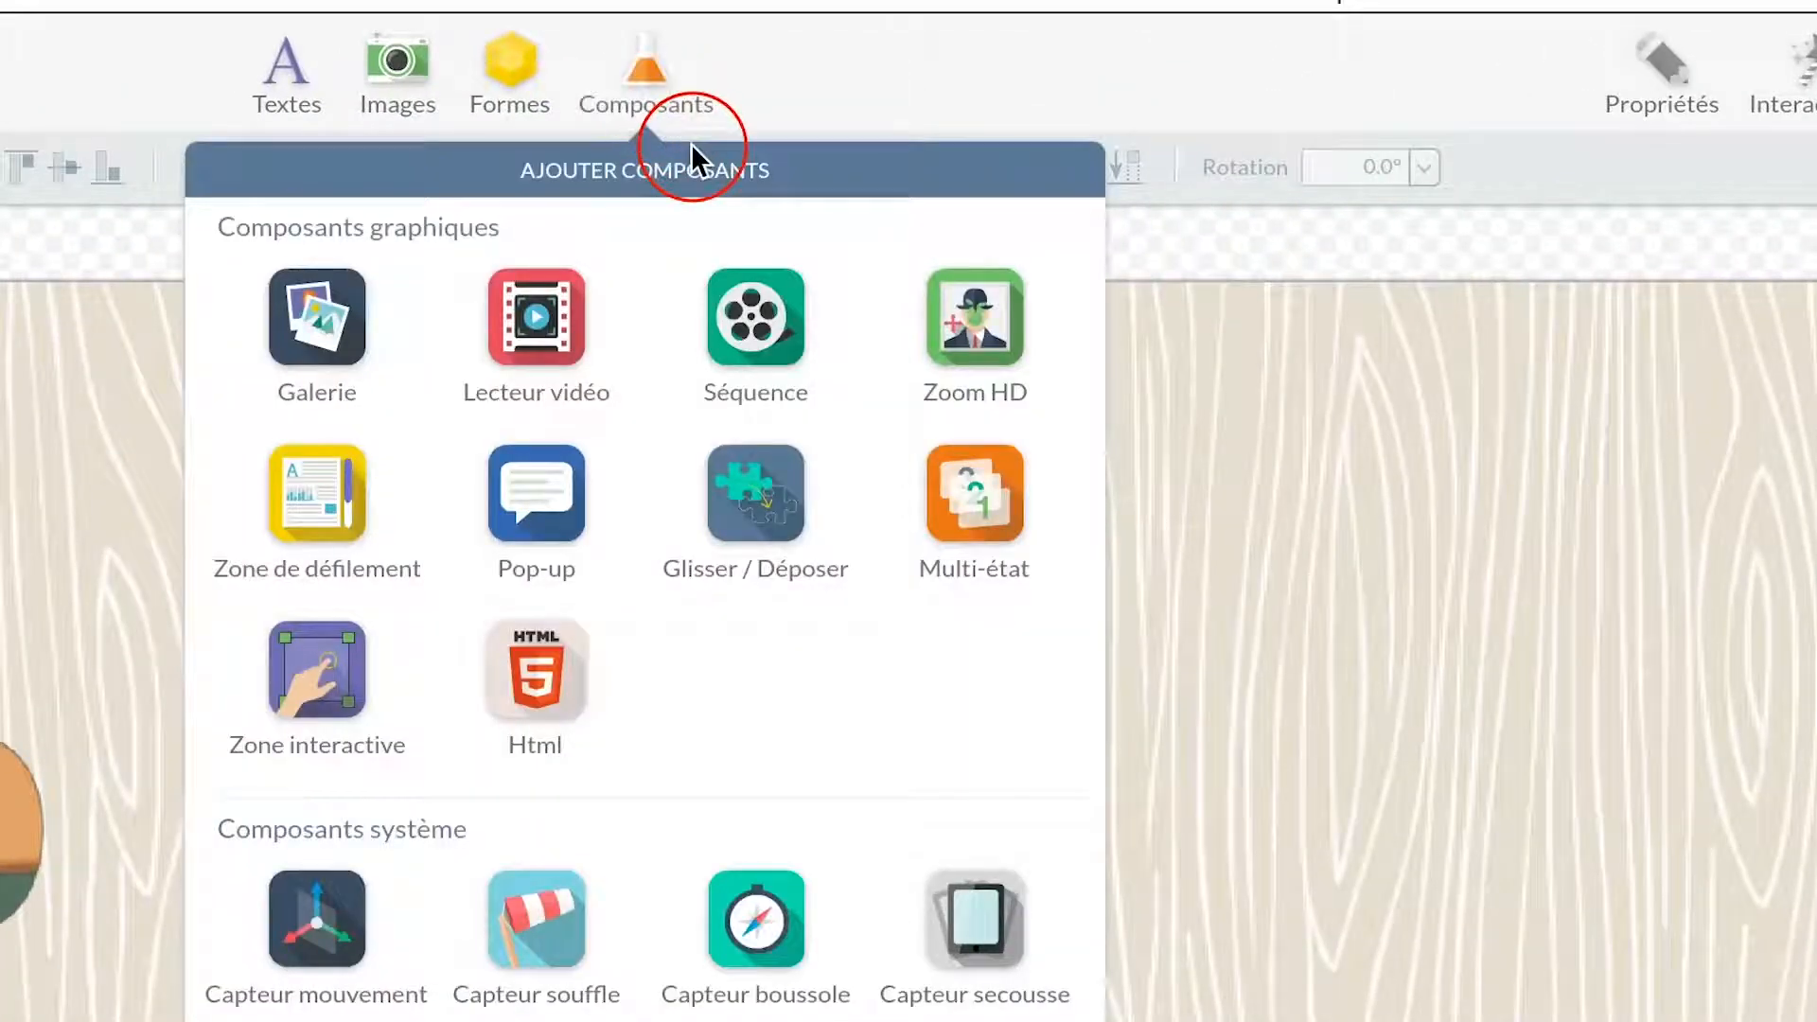
{"action": "left_click", "coordinate": [538, 508]}
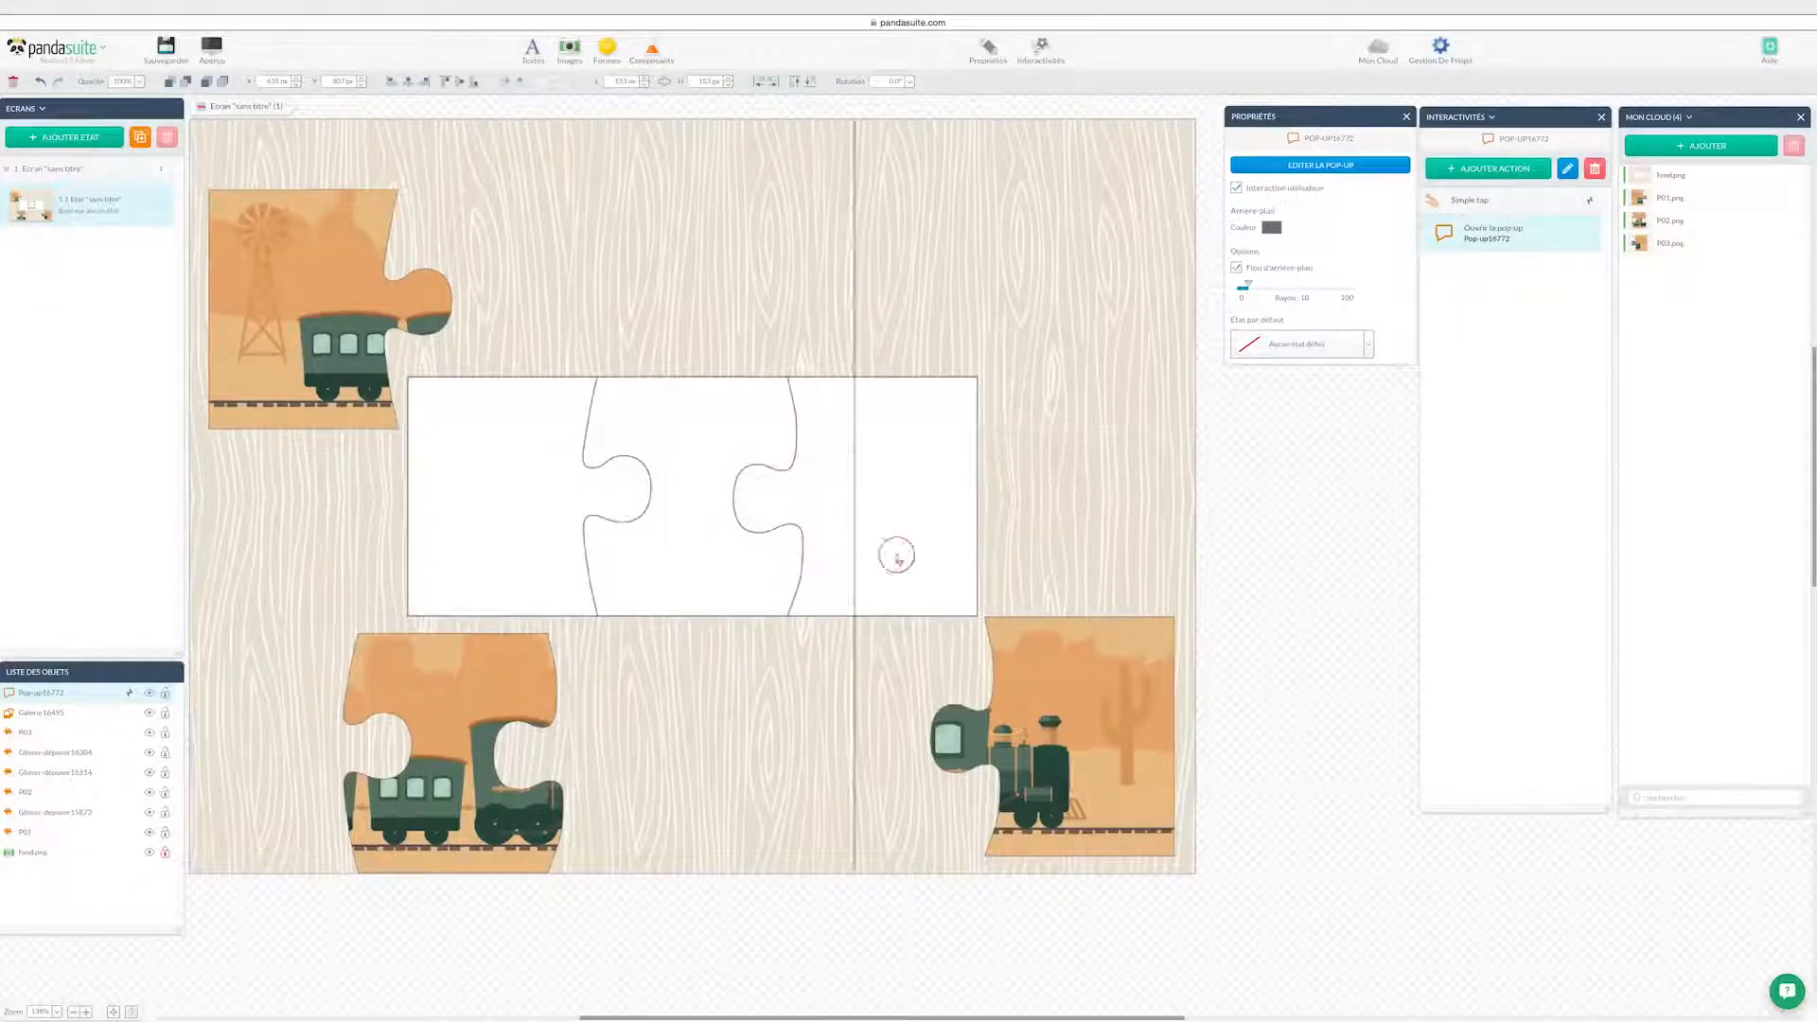
{"action": "left_click_drag", "start_coordinate": [897, 554], "coordinate": [1299, 470]}
- Add a text block inside the pop-up, colour it white (FFFFFF) and set its font to Lato
{"action": "double_click", "coordinate": [1298, 470]}
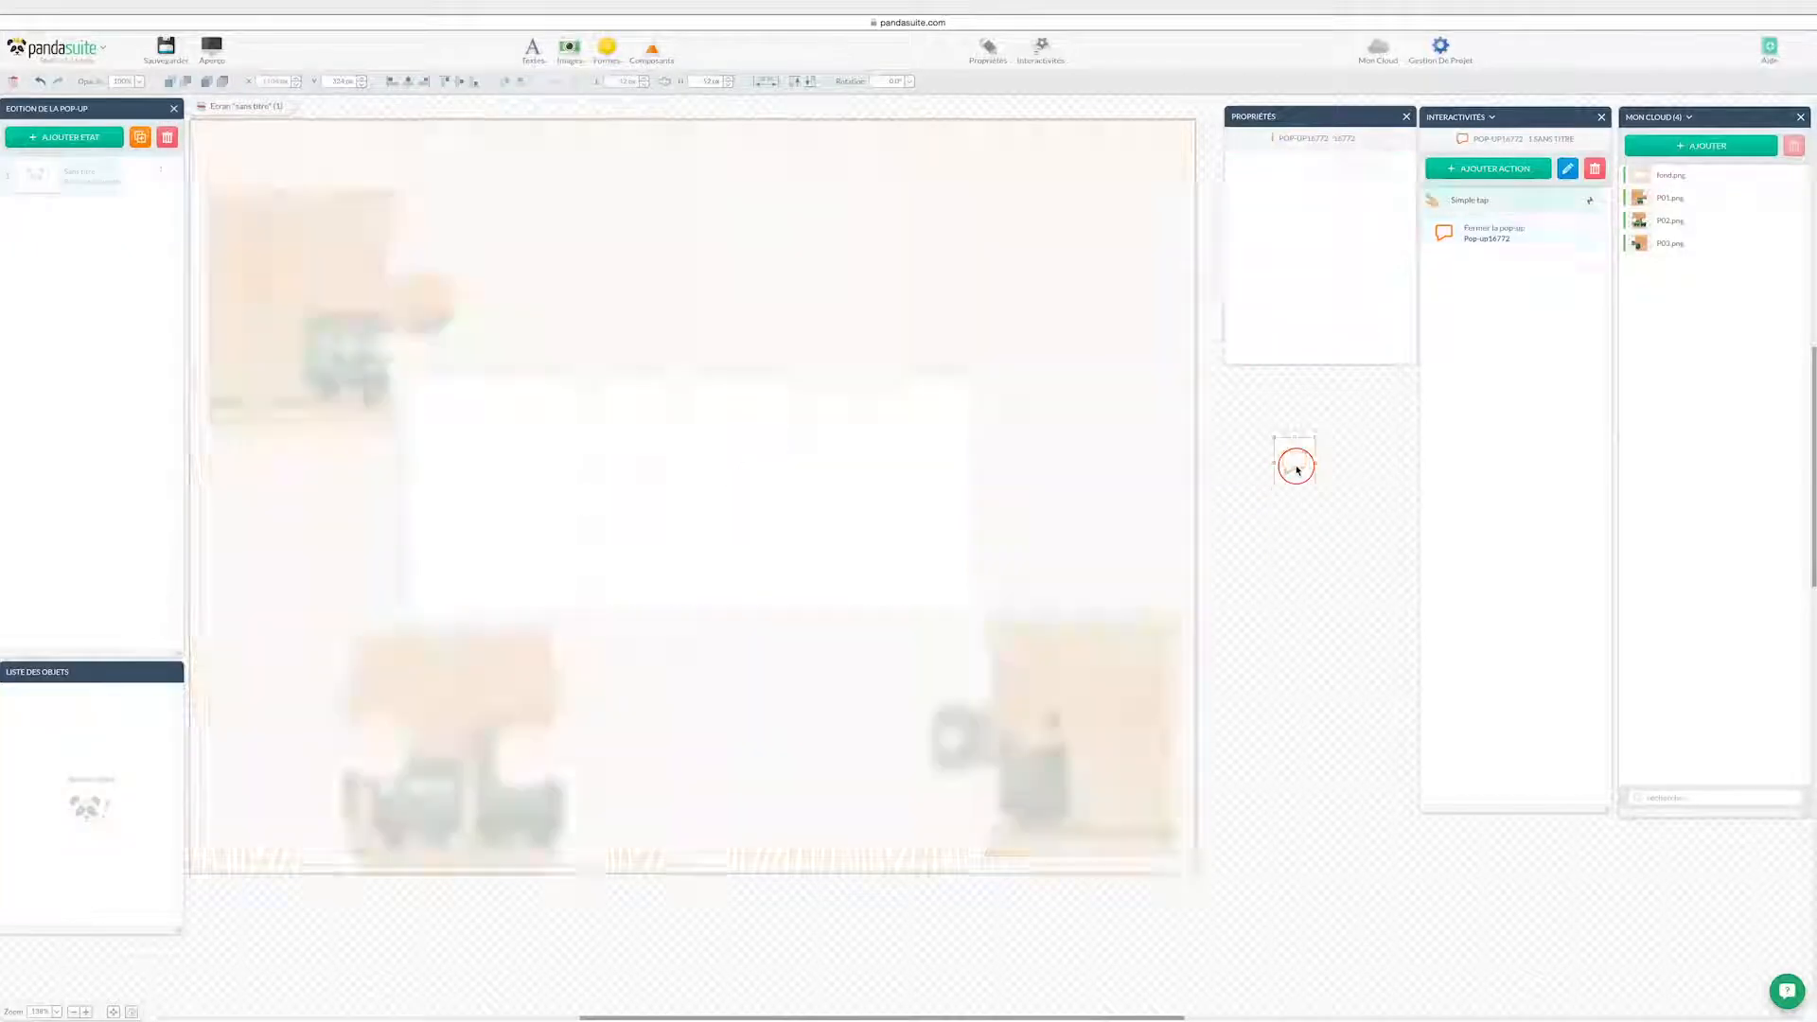
{"action": "left_click", "coordinate": [526, 53]}
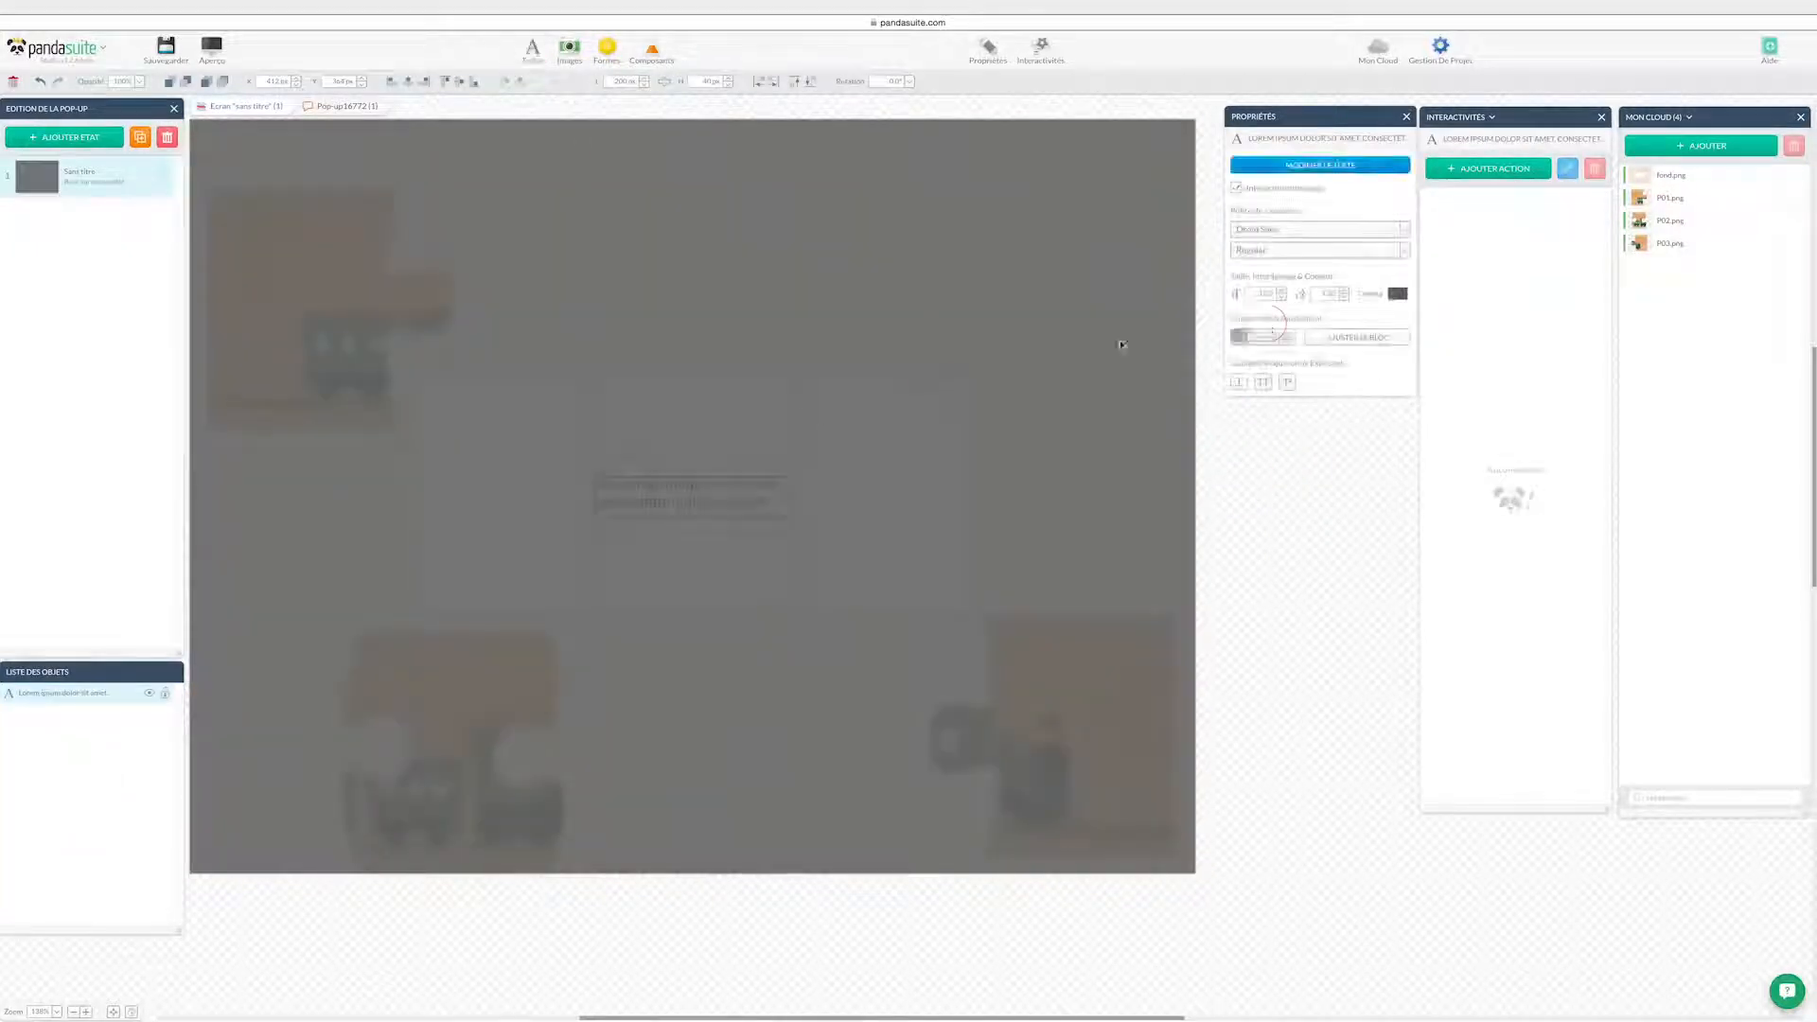
{"action": "left_click", "coordinate": [1398, 293]}
{"action": "left_click", "coordinate": [1340, 347]}
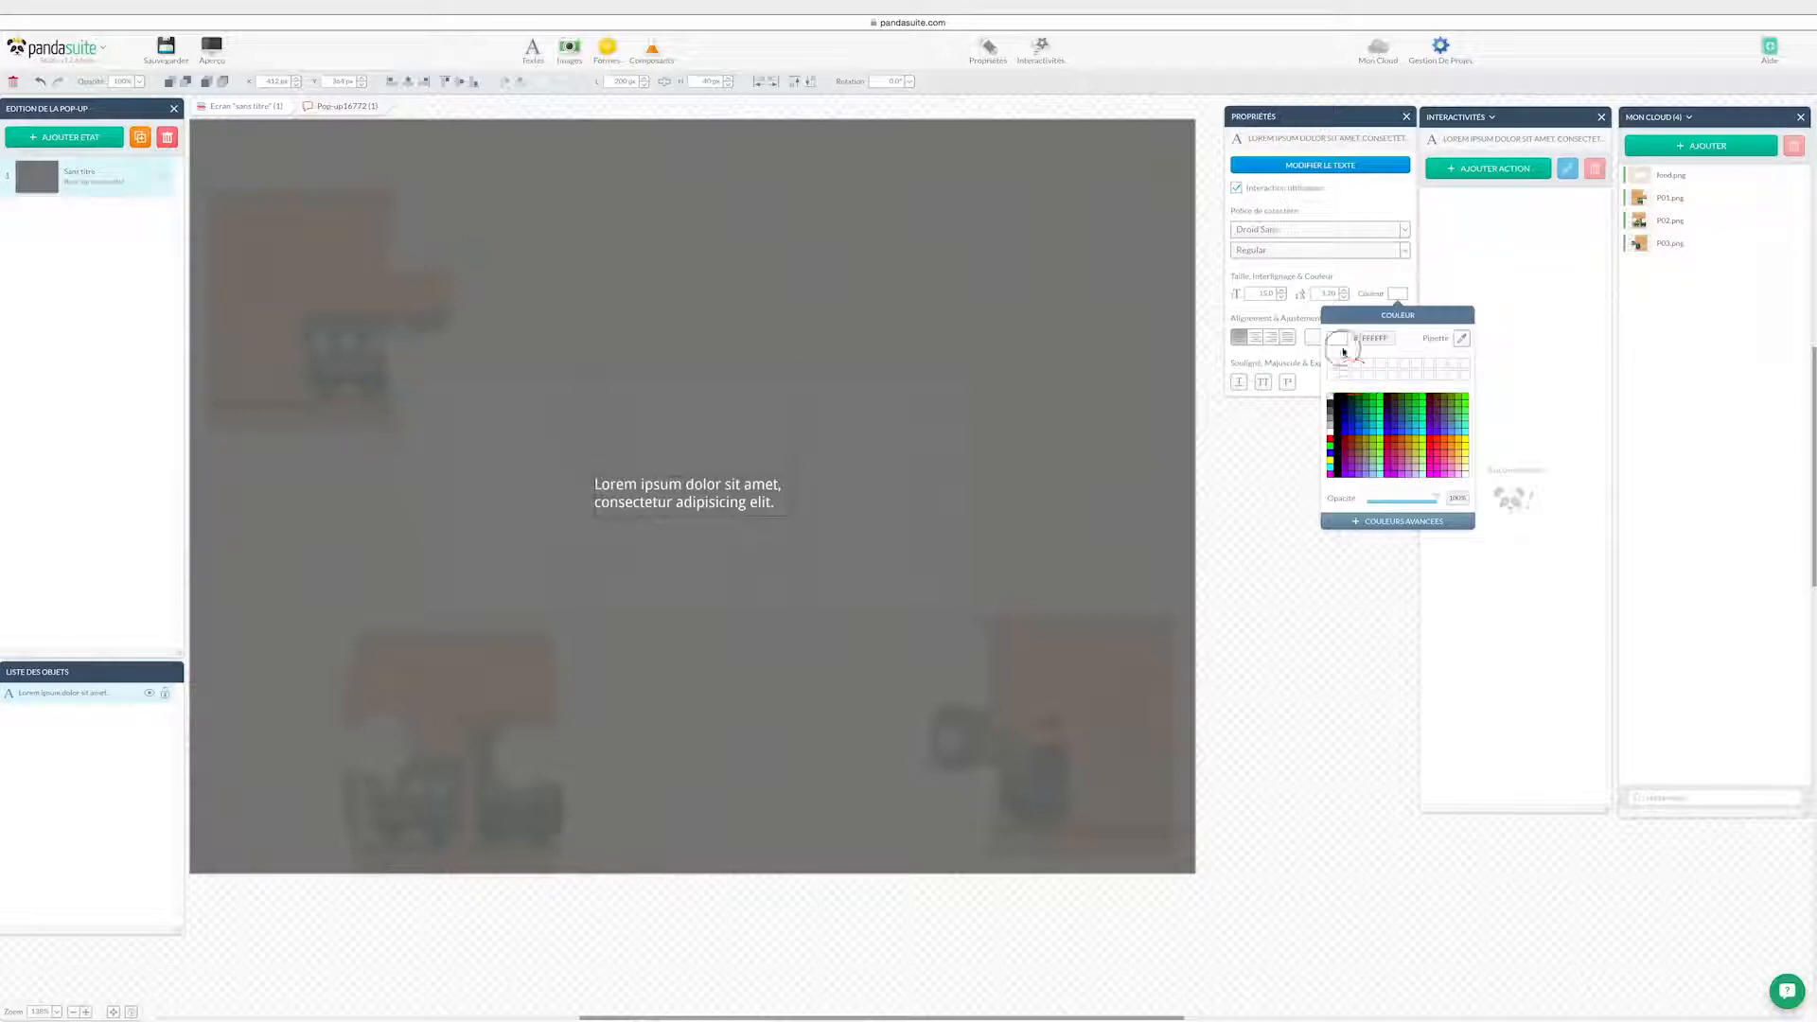
{"action": "left_click", "coordinate": [1257, 230]}
{"action": "left_click", "coordinate": [1262, 508]}
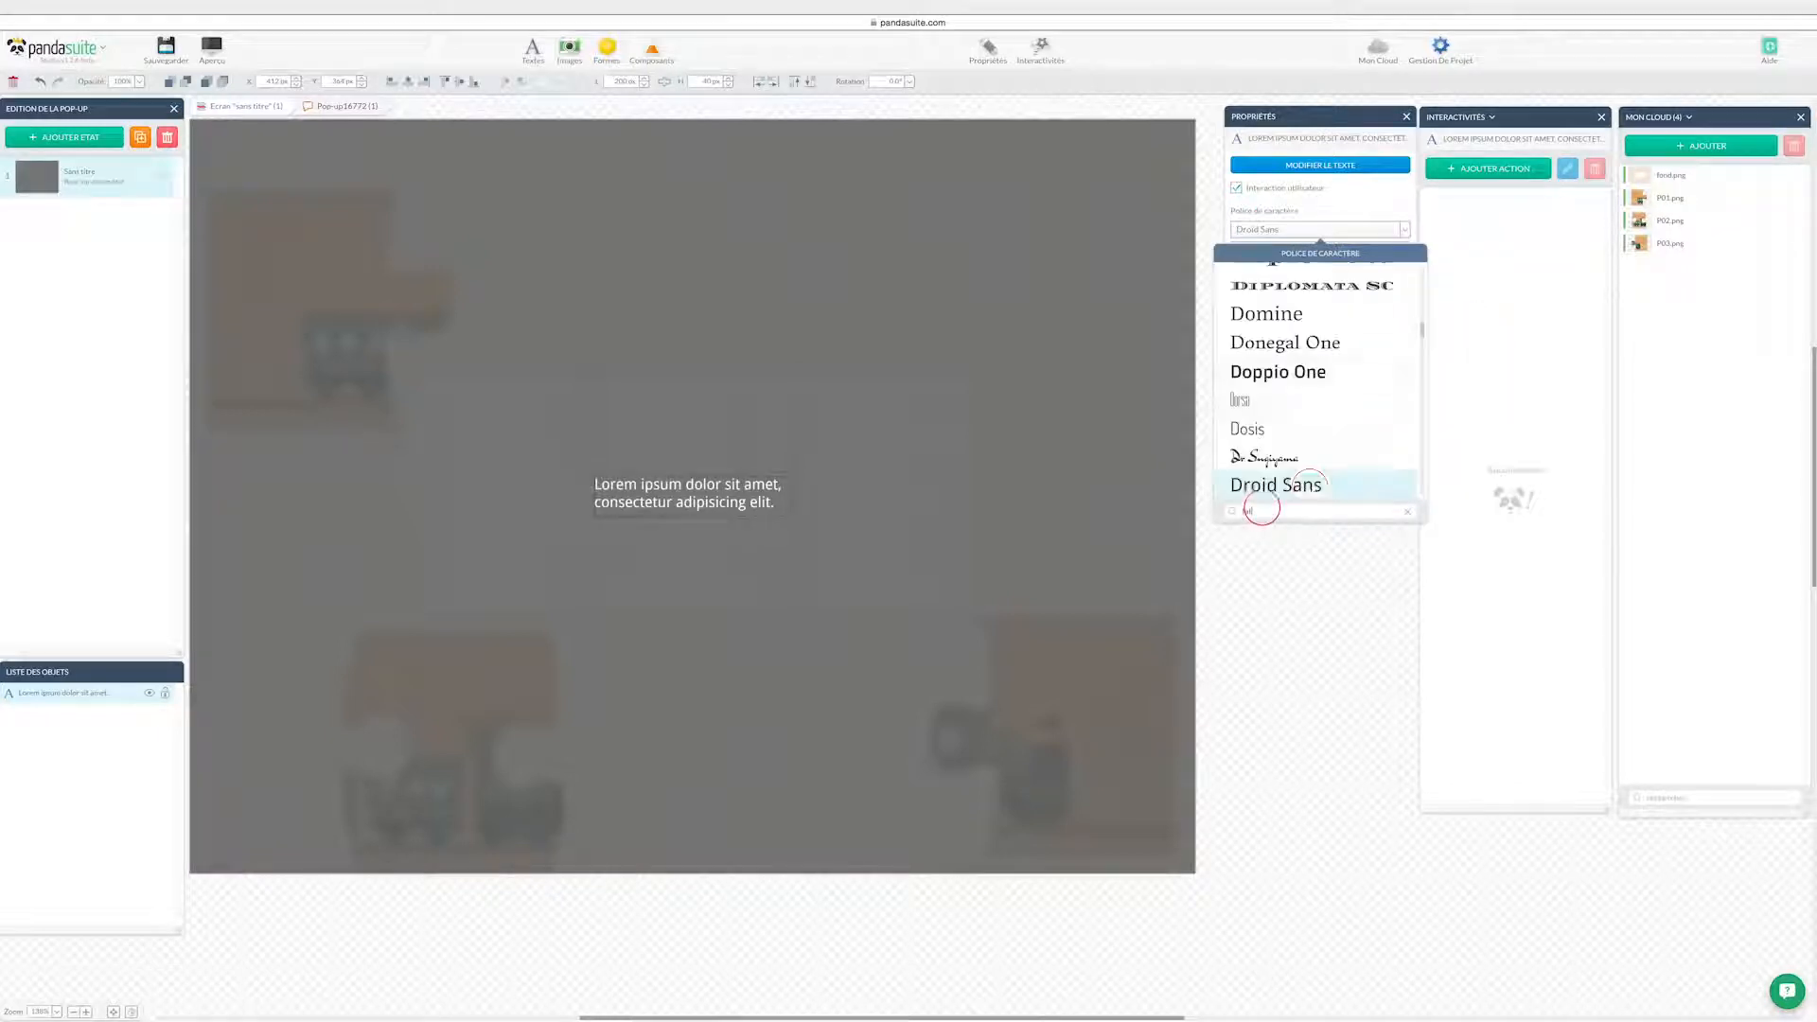
{"action": "type", "text": "lato"}
{"action": "left_click", "coordinate": [1280, 284]}
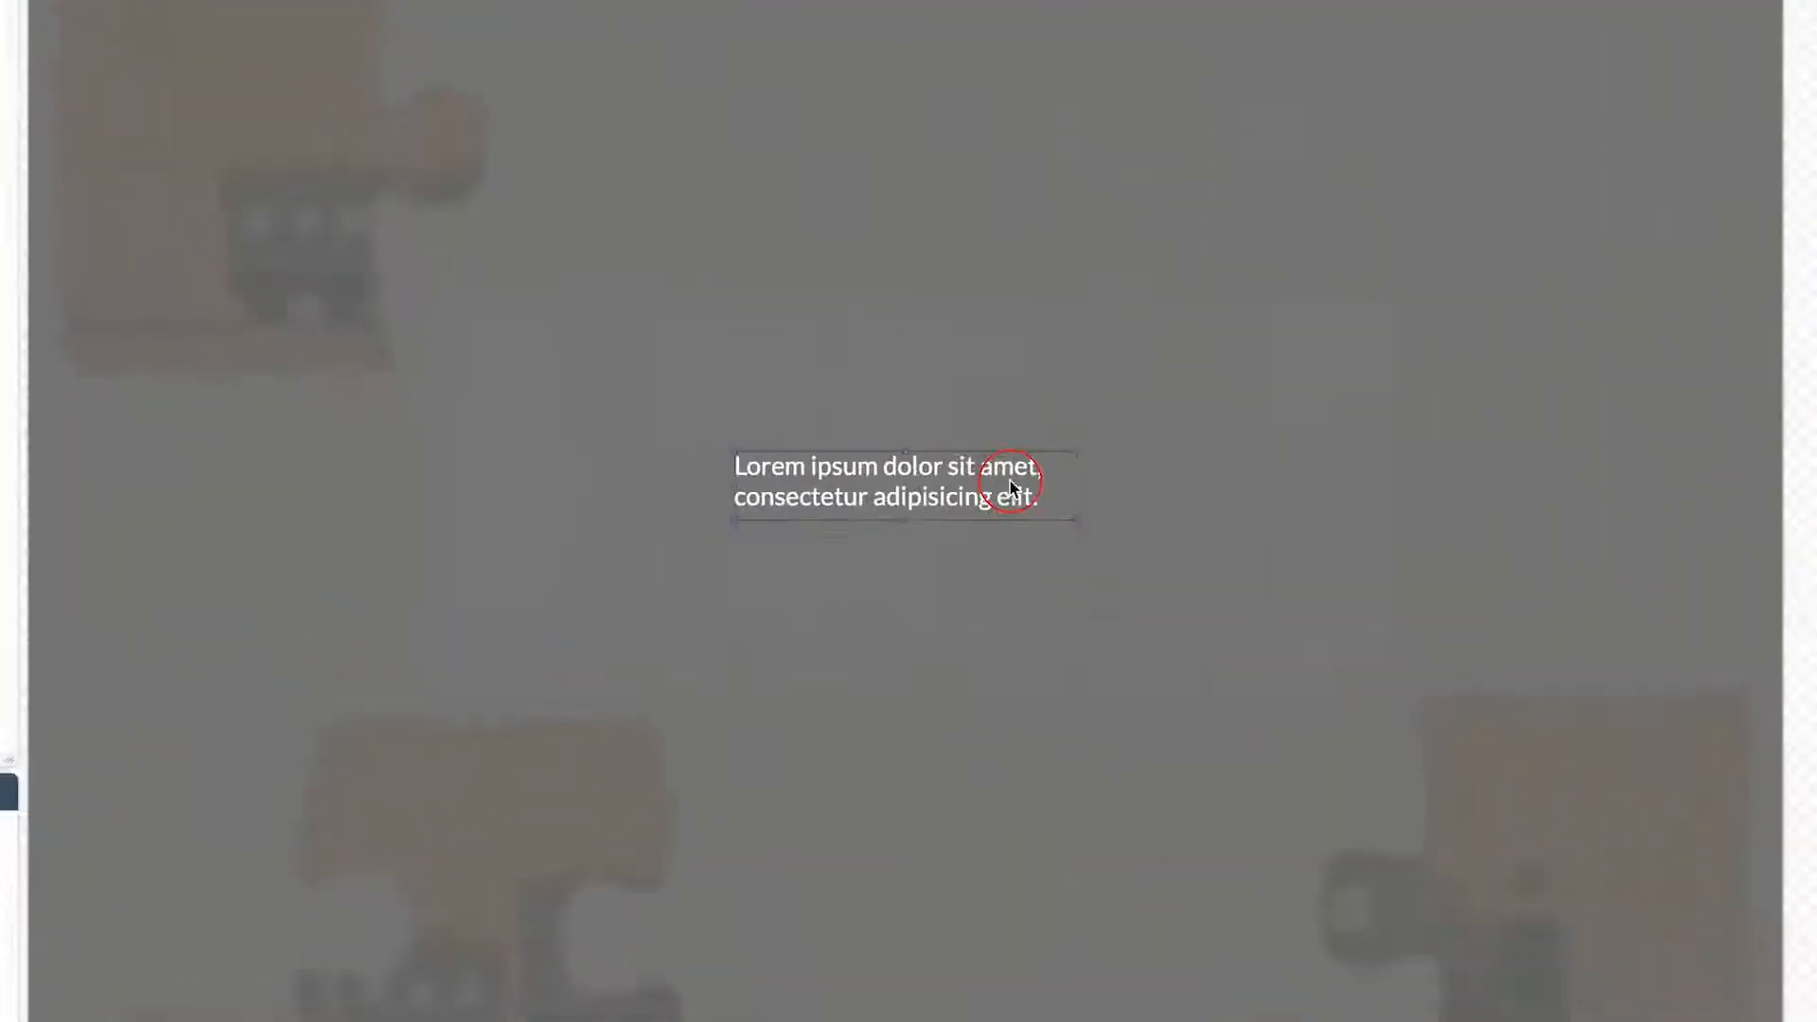
- Replace the pop-up's placeholder text with an enlarged, centred "Gagné !" and return to the main screen
{"action": "double_click", "coordinate": [749, 493]}
{"action": "type", "text": "Gagné !"}
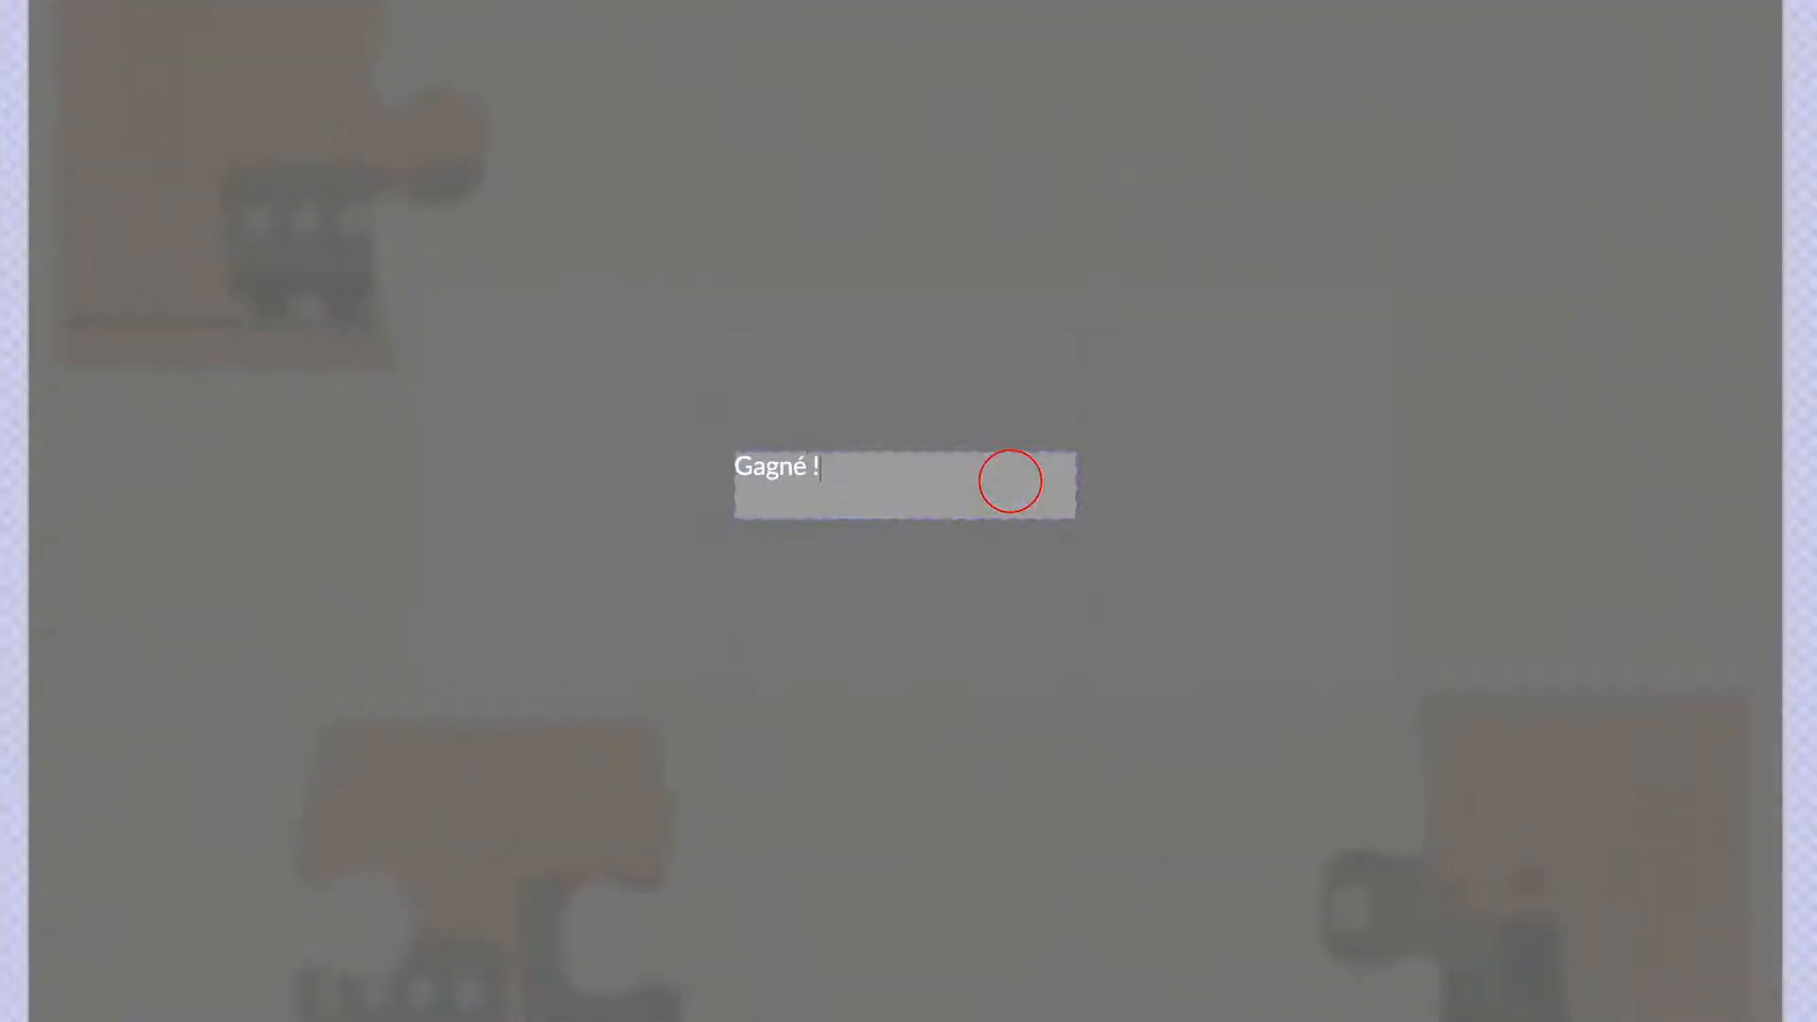
{"action": "key", "text": "super+a"}
{"action": "left_click", "coordinate": [1255, 337]}
{"action": "left_click", "coordinate": [1281, 289]}
{"action": "left_click", "coordinate": [1342, 385]}
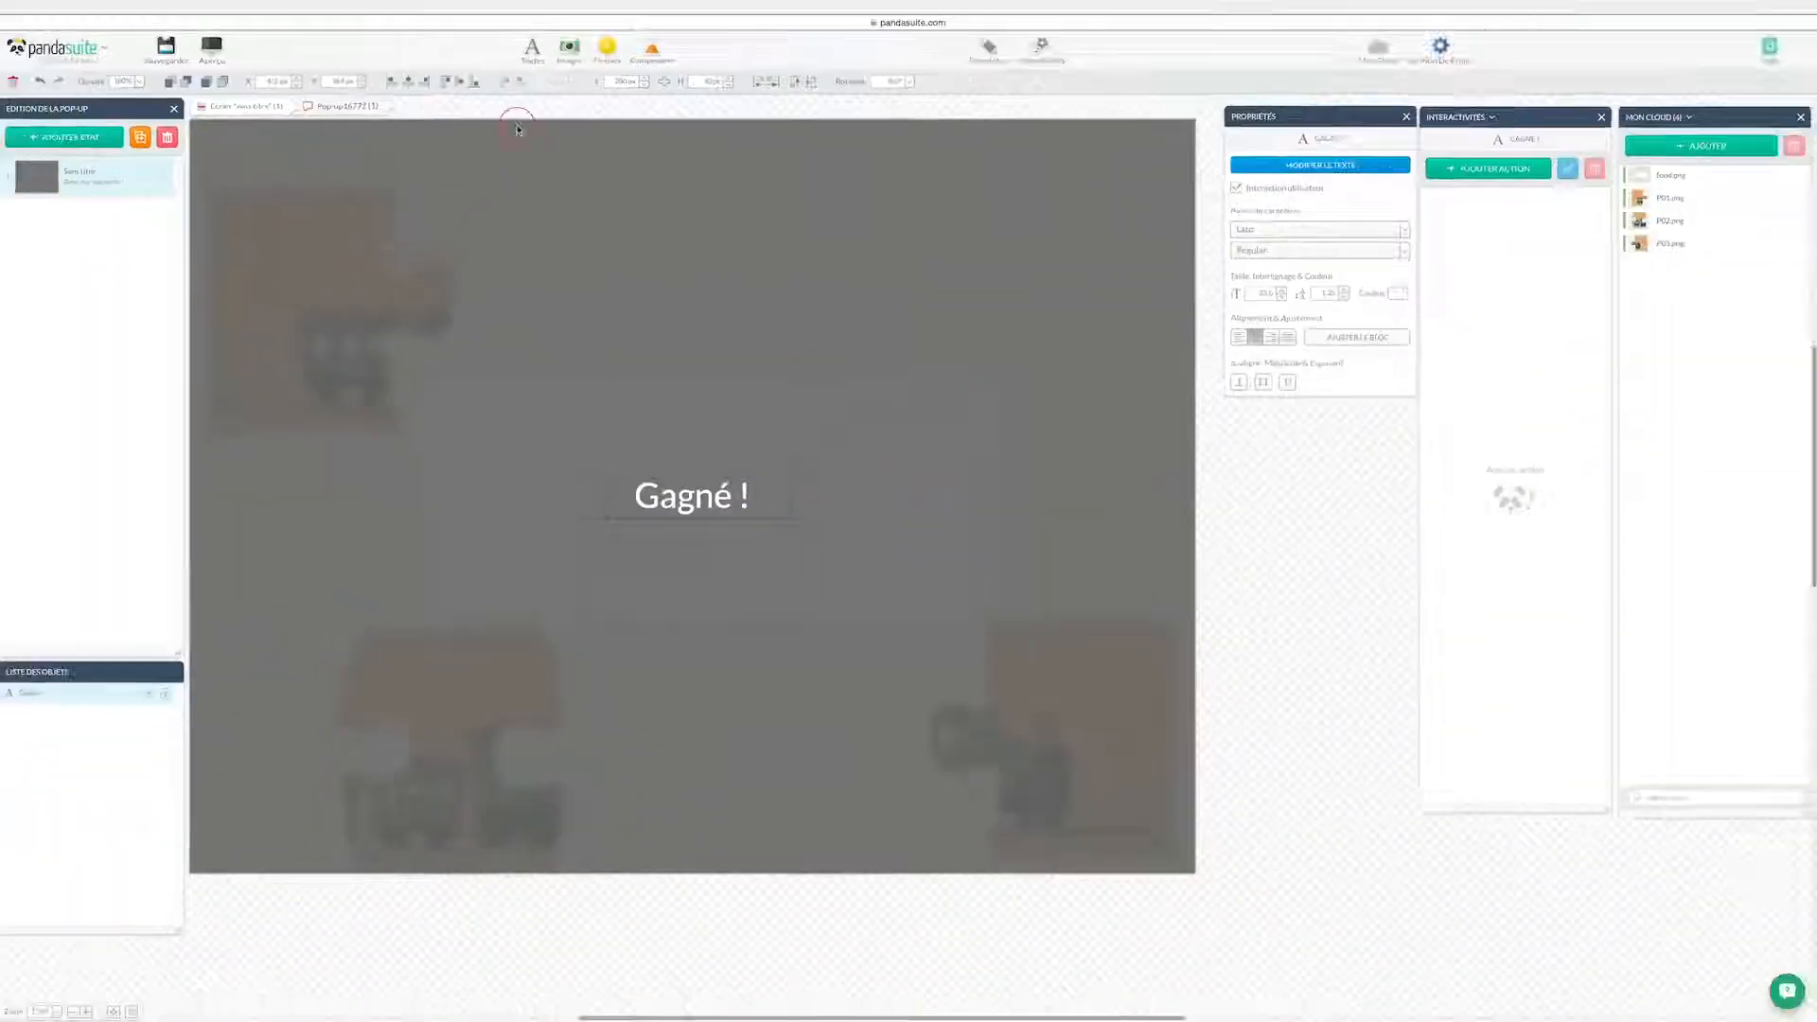
{"action": "left_click", "coordinate": [215, 107]}
{"action": "left_click", "coordinate": [1350, 682]}
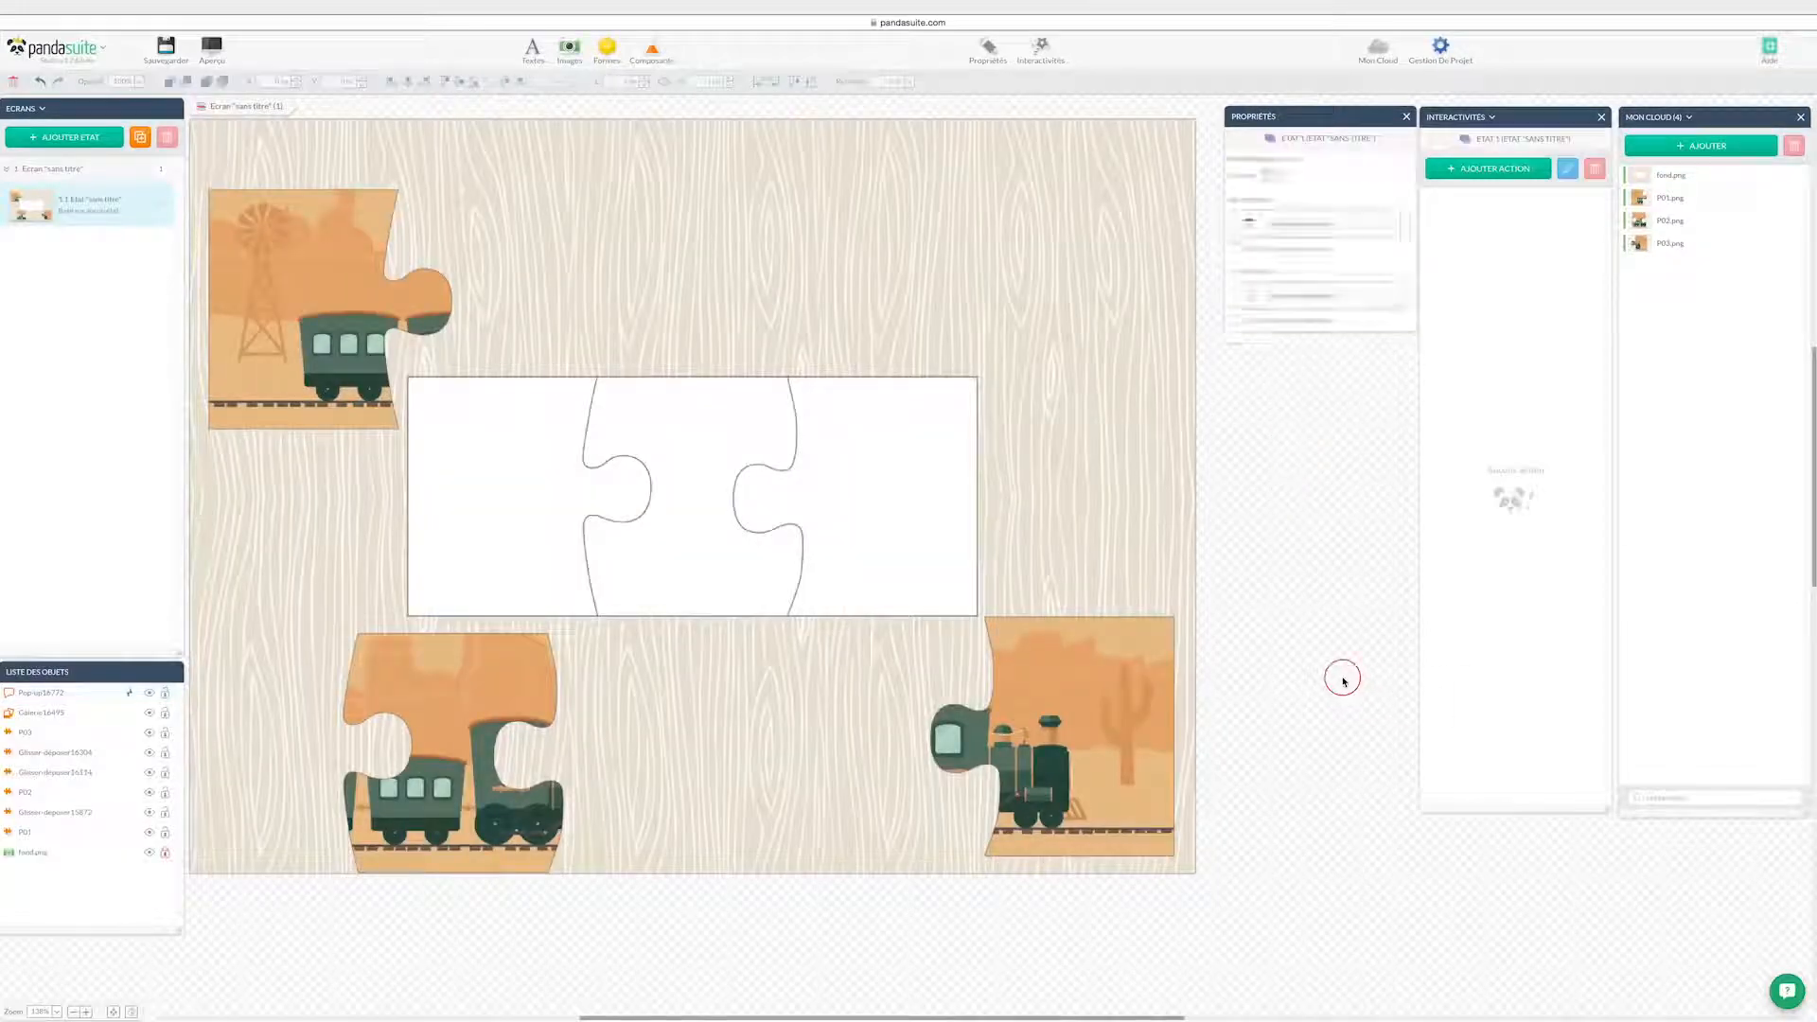
- Give the right drop zone an action that moves the gallery to its next page when P03 is dropped
{"action": "left_click", "coordinate": [930, 494]}
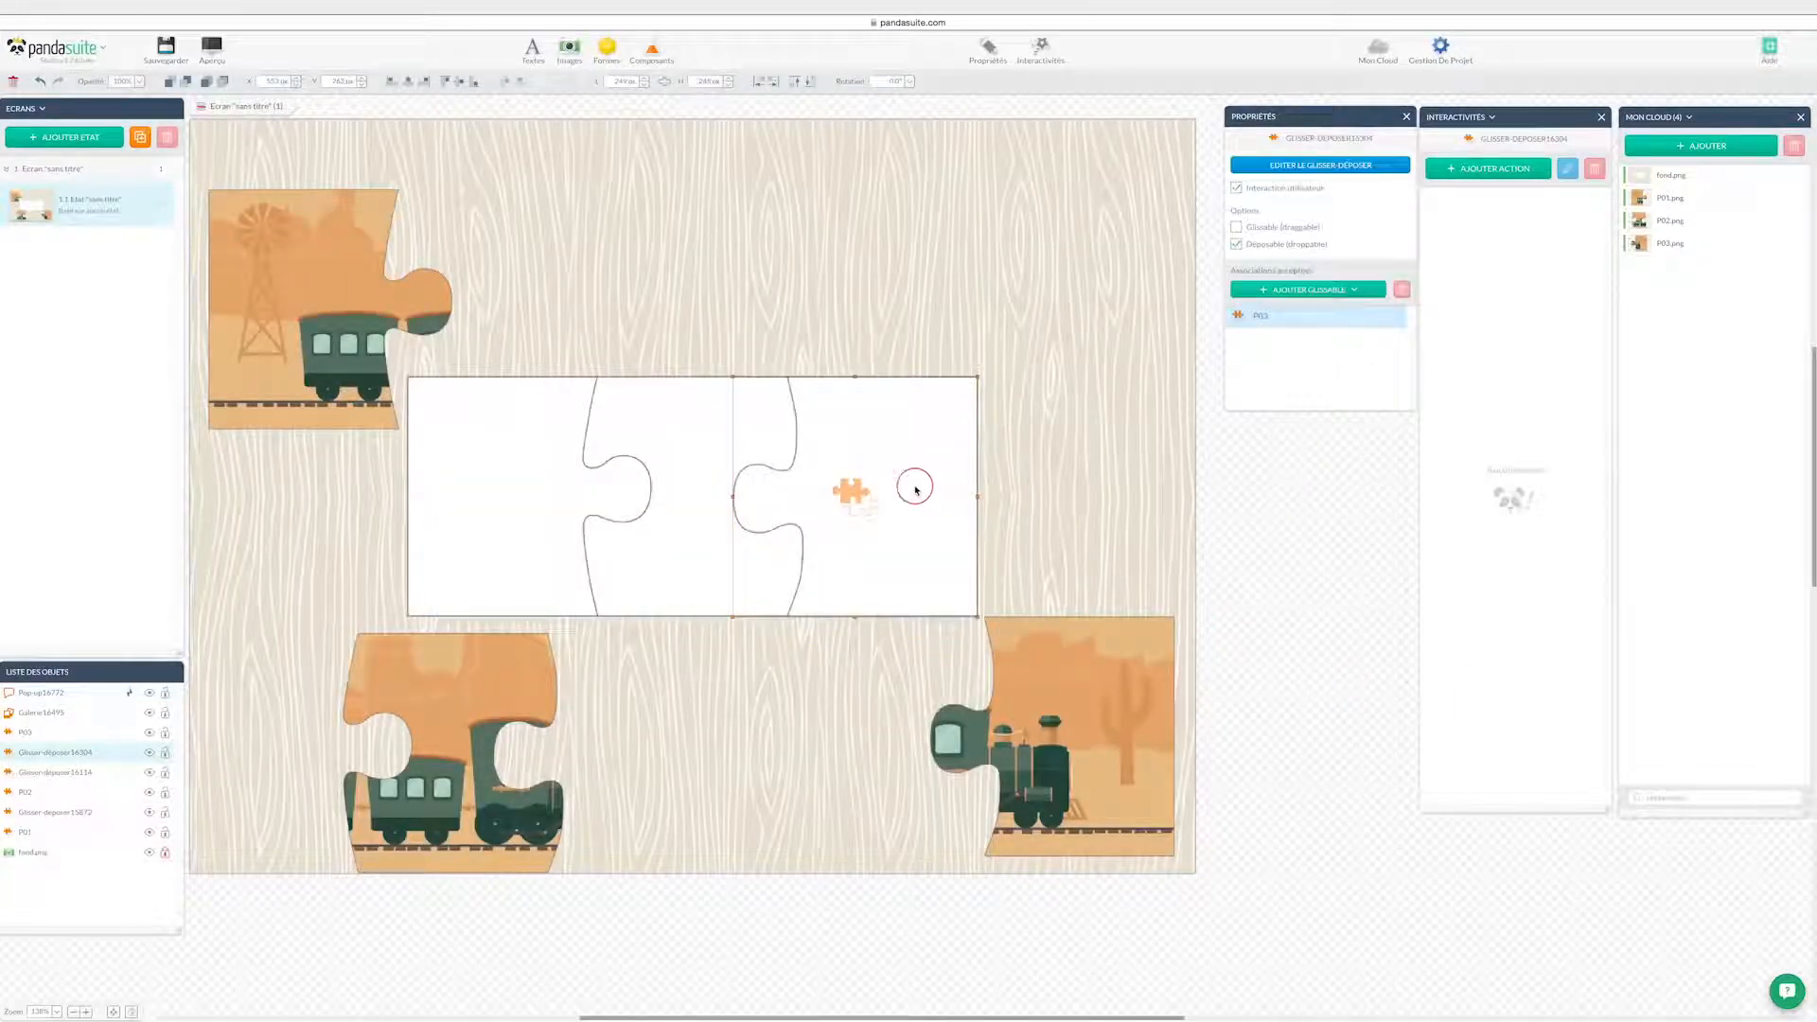
{"action": "left_click", "coordinate": [1476, 187]}
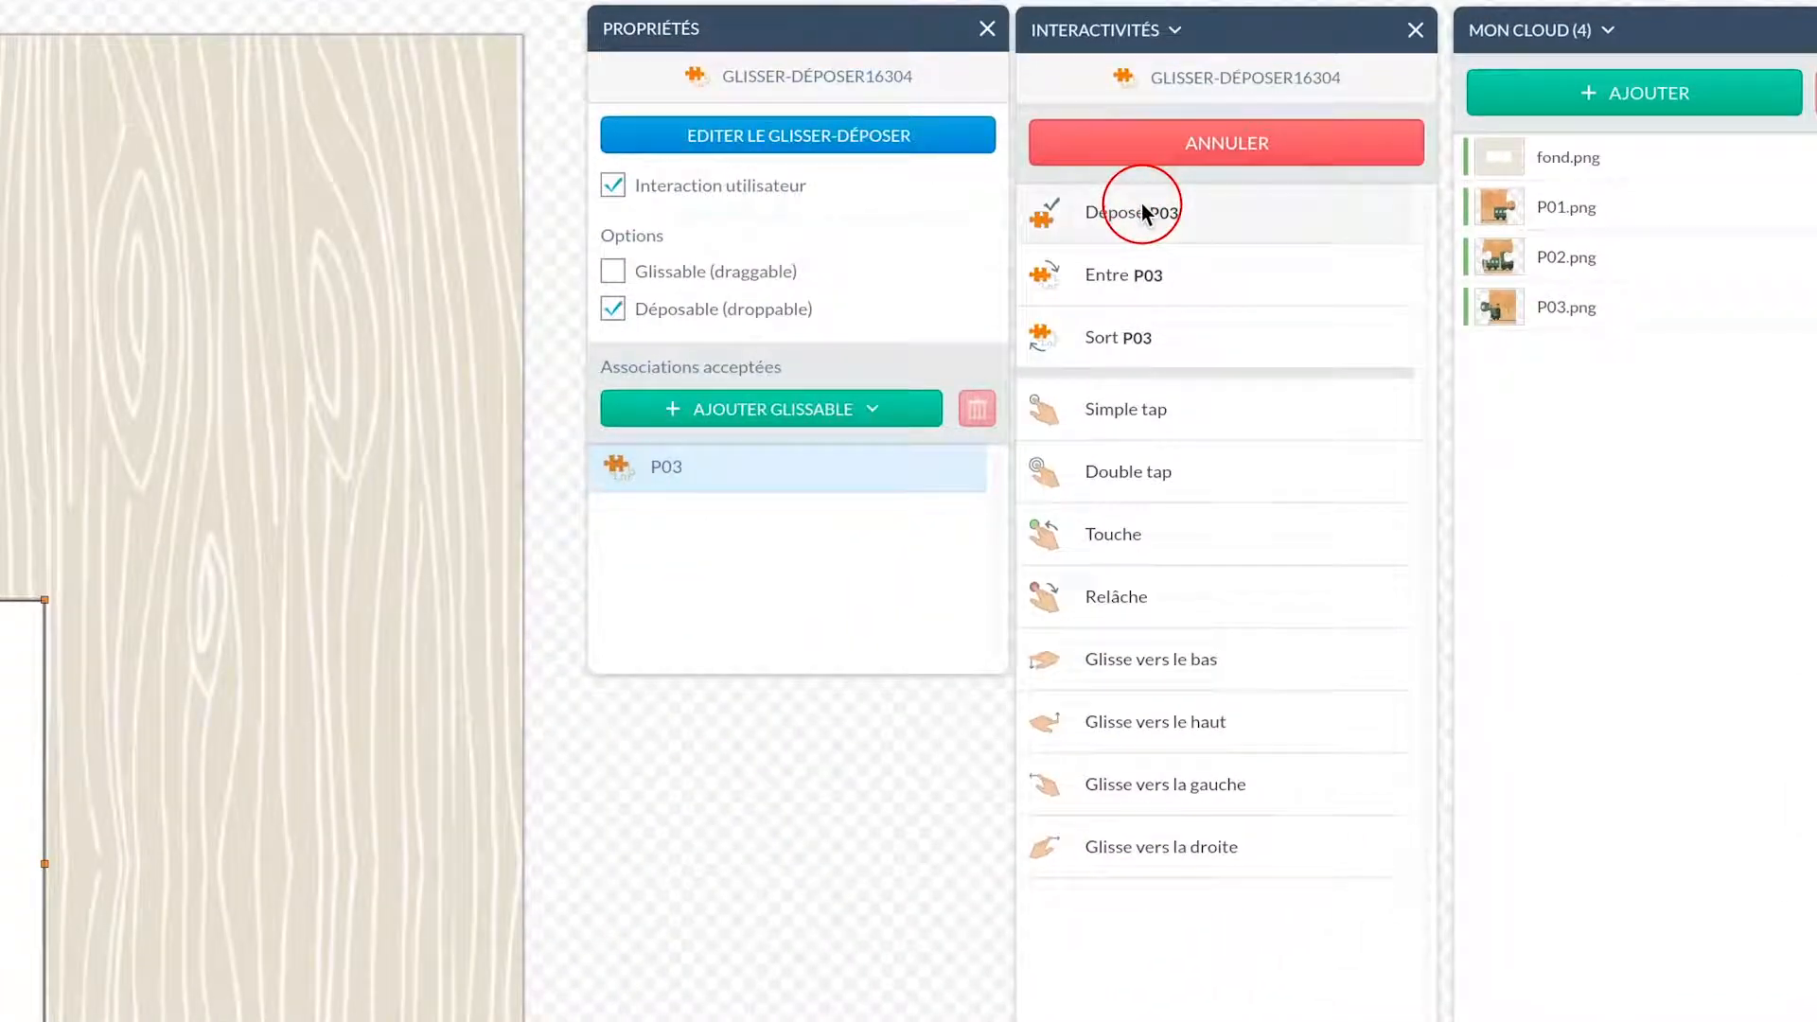
{"action": "left_click", "coordinate": [1143, 210]}
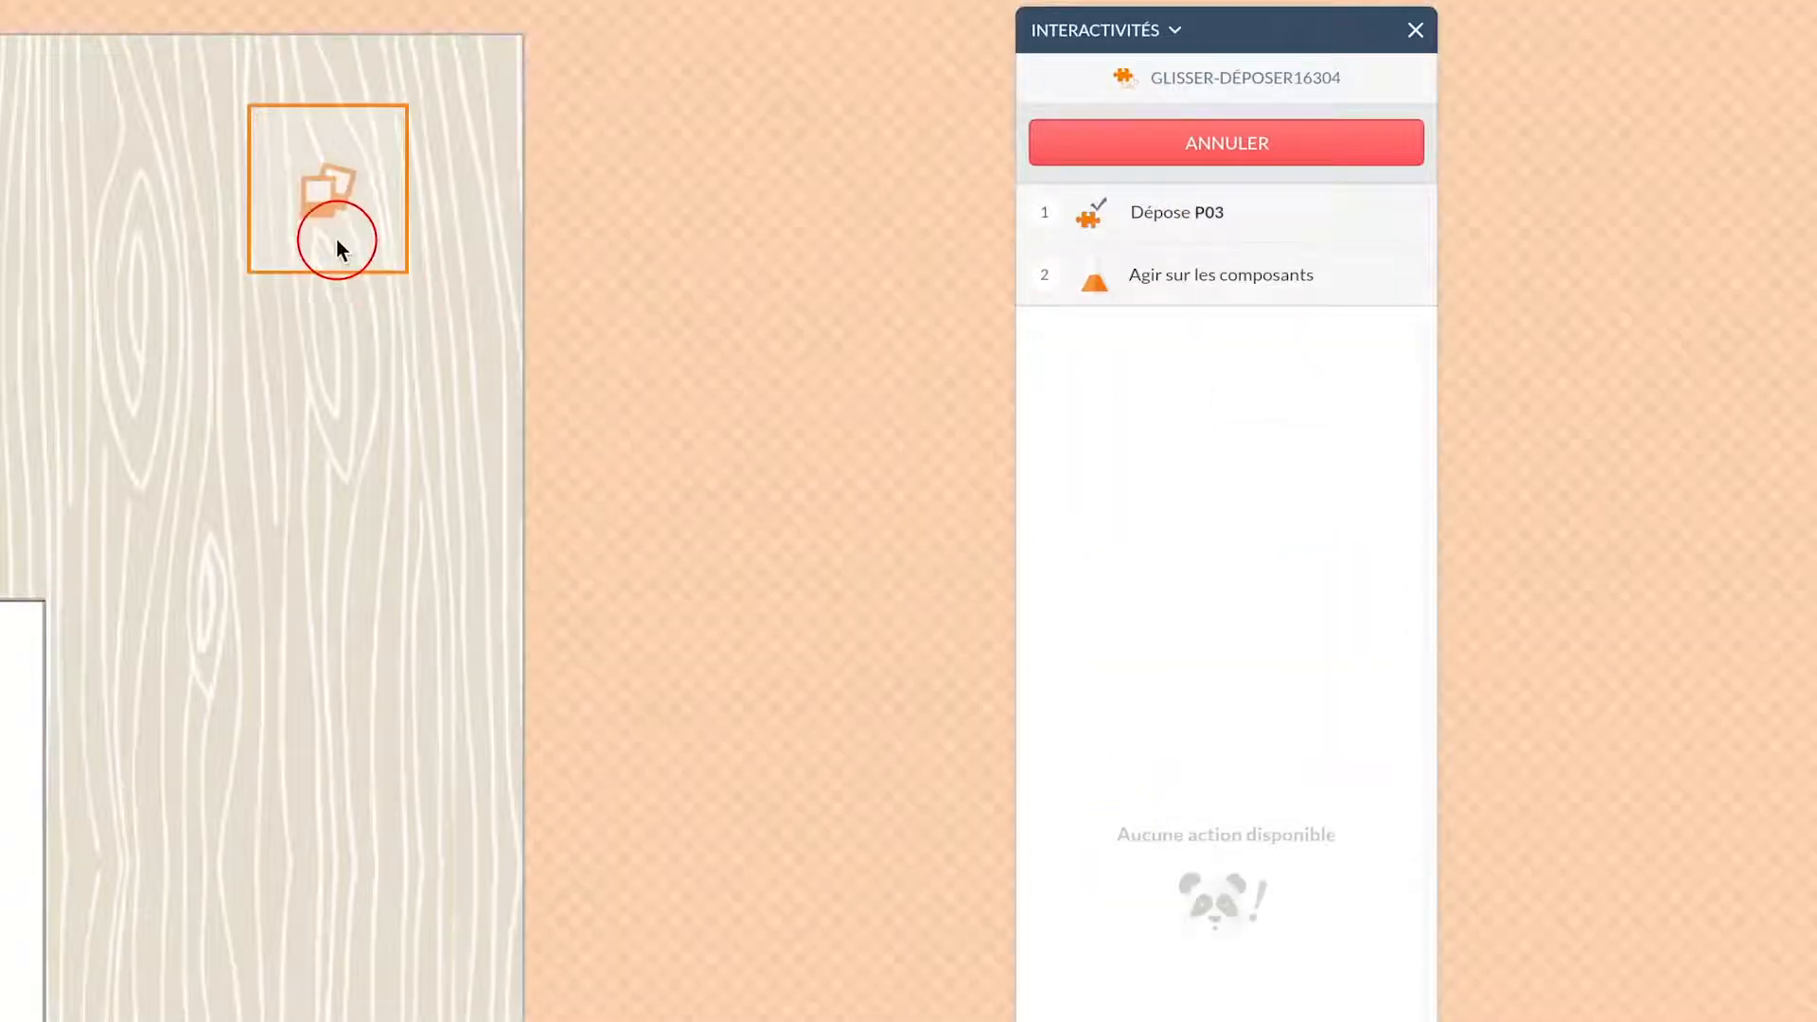
{"action": "left_click", "coordinate": [337, 244]}
{"action": "left_click", "coordinate": [1117, 452]}
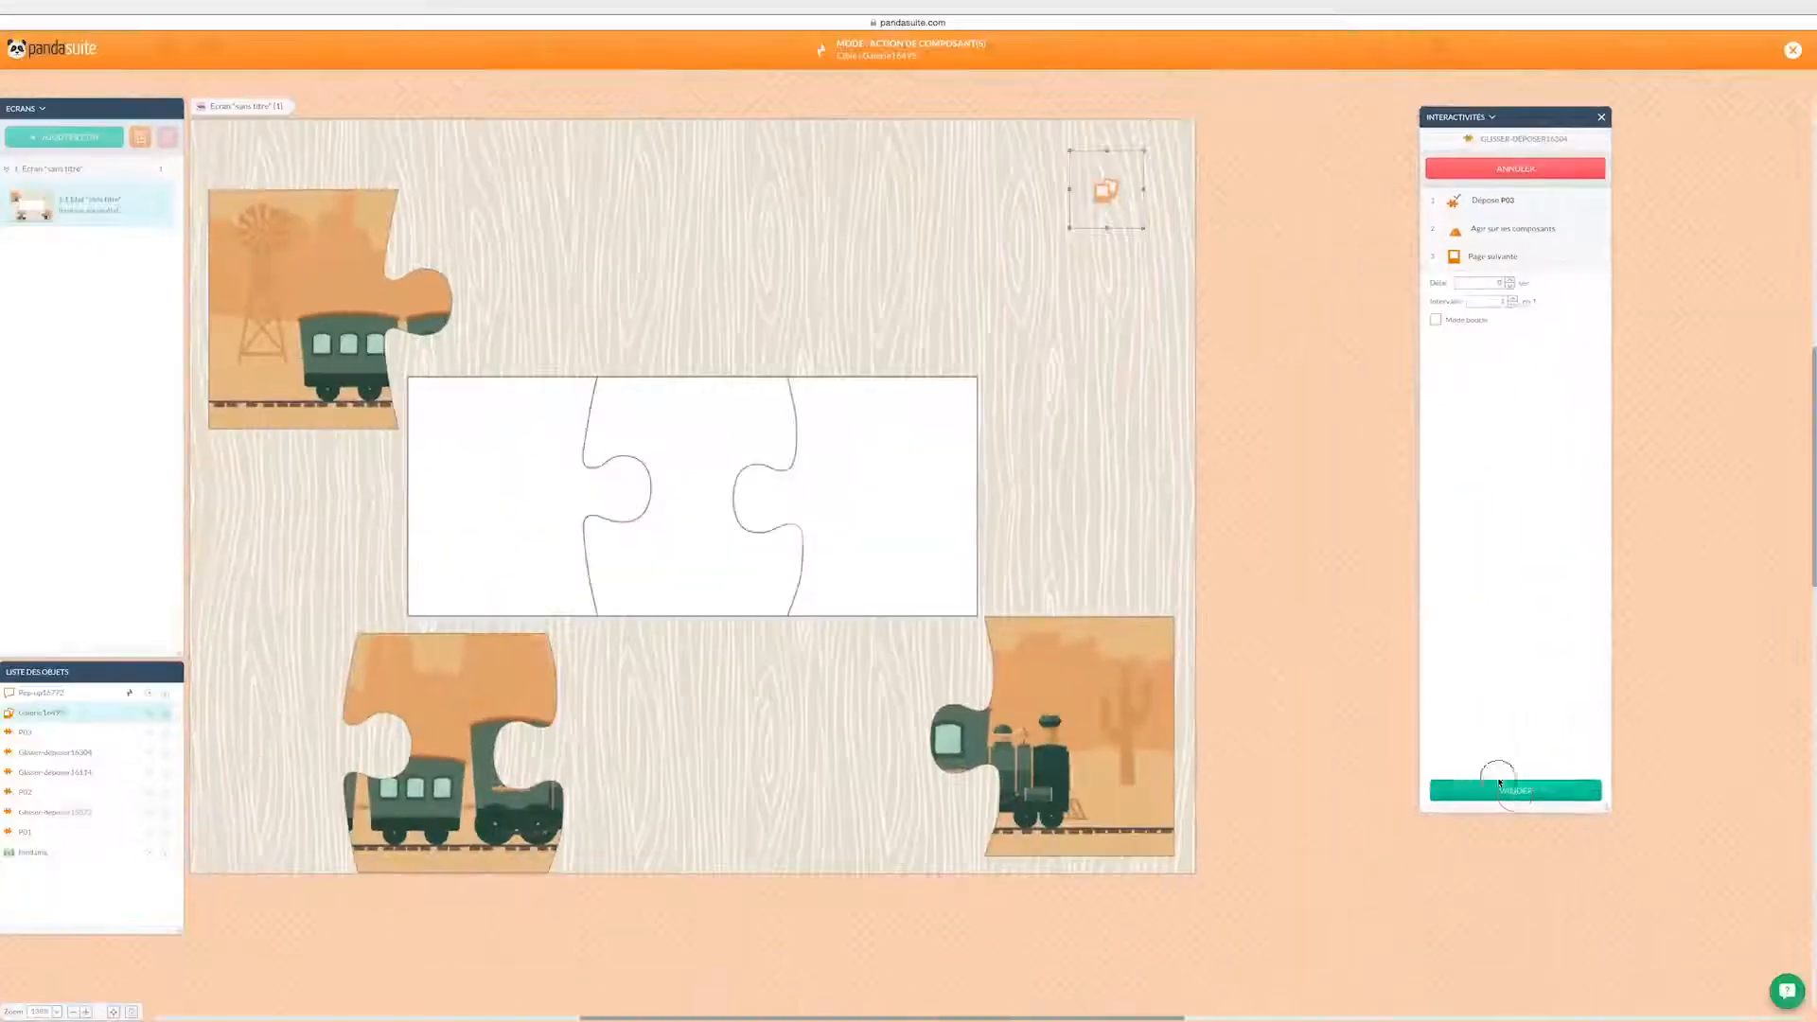
{"action": "left_click", "coordinate": [1498, 786]}
- Give the middle drop zone an action that moves the gallery to its next page when P02 is dropped
{"action": "left_click", "coordinate": [676, 503]}
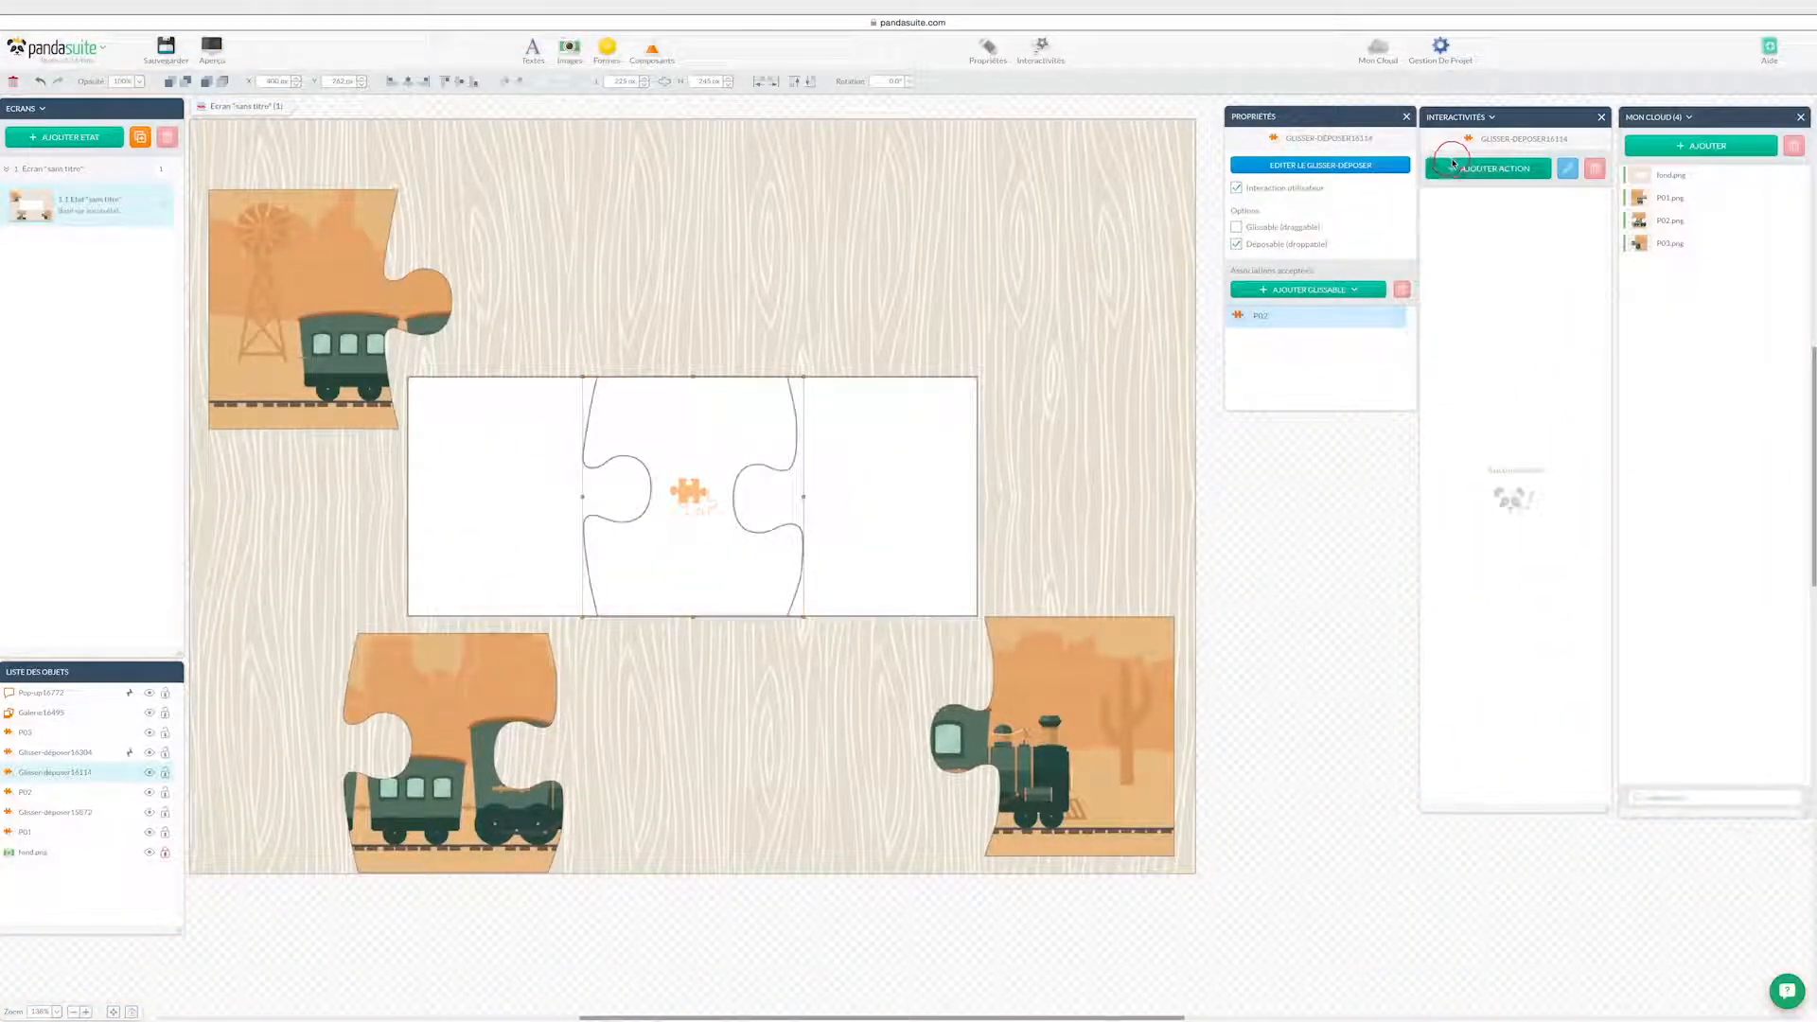
{"action": "left_click", "coordinate": [1454, 165]}
{"action": "left_click", "coordinate": [1465, 199]}
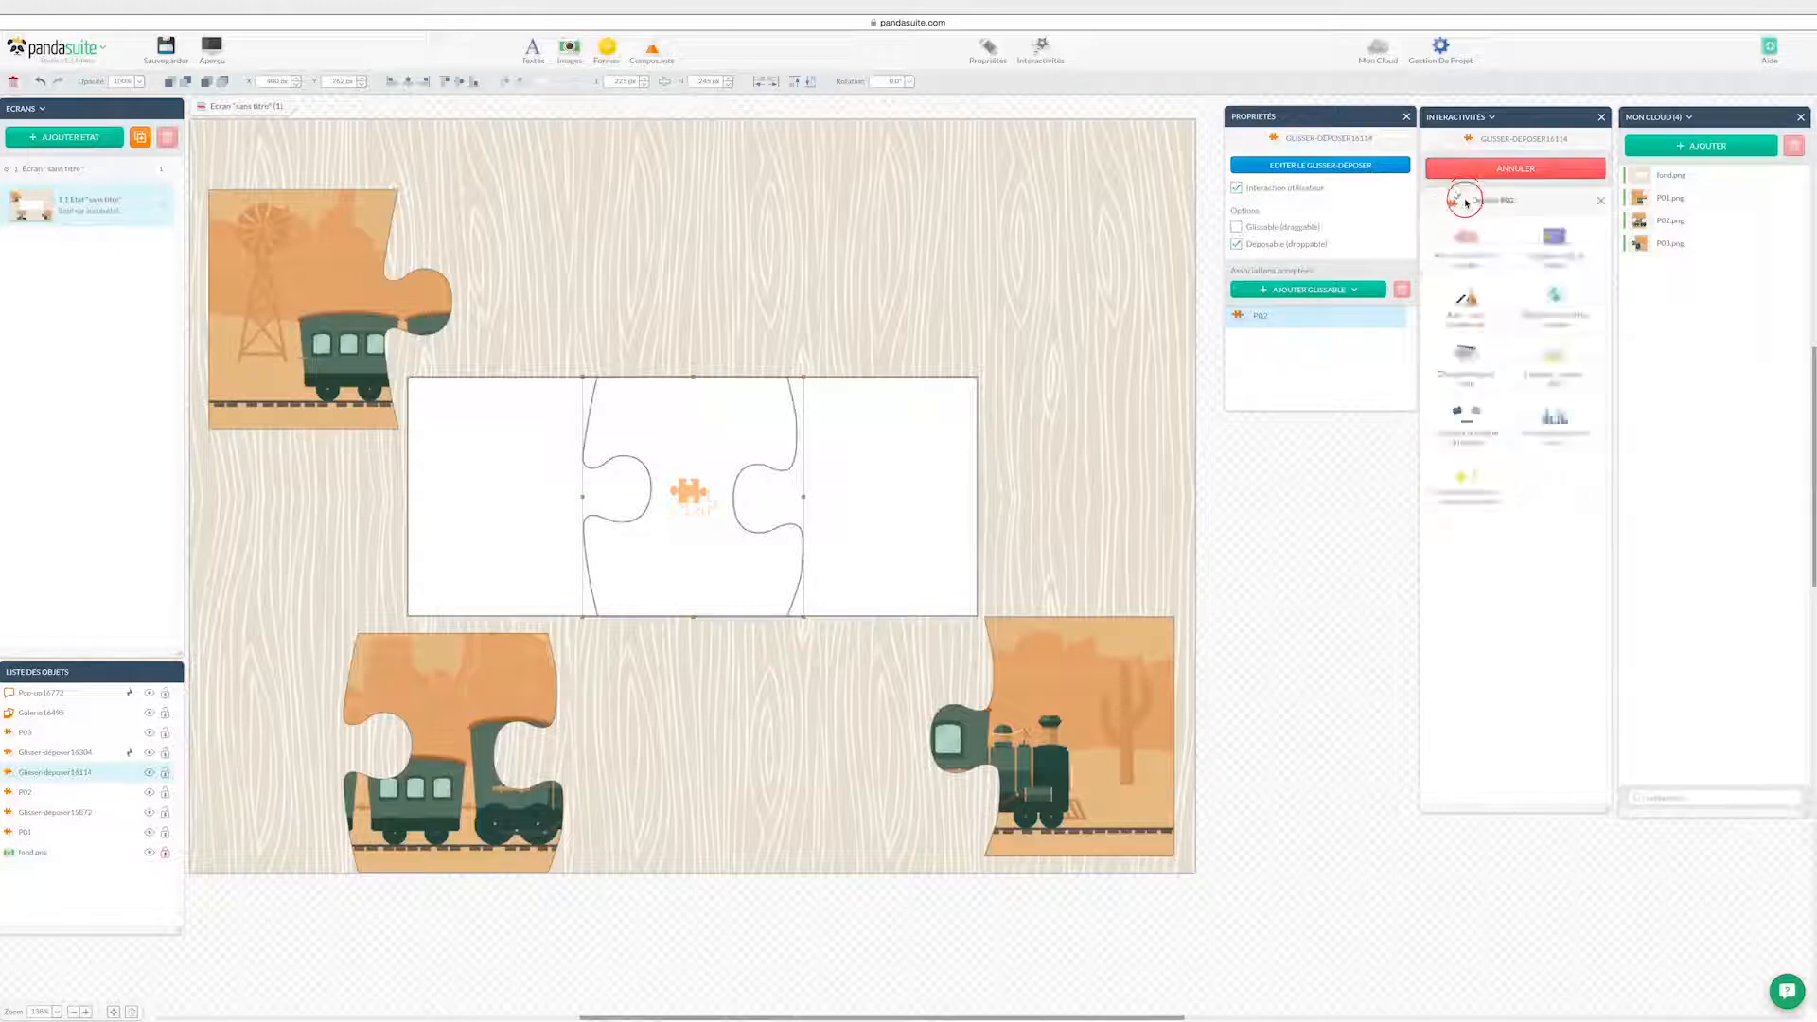
{"action": "left_click", "coordinate": [1467, 307]}
{"action": "left_click", "coordinate": [1102, 202]}
{"action": "left_click", "coordinate": [1533, 316]}
{"action": "left_click", "coordinate": [1509, 790]}
- Give the left drop zone an action that moves the gallery to its next page when P01 is dropped
{"action": "left_click", "coordinate": [422, 523]}
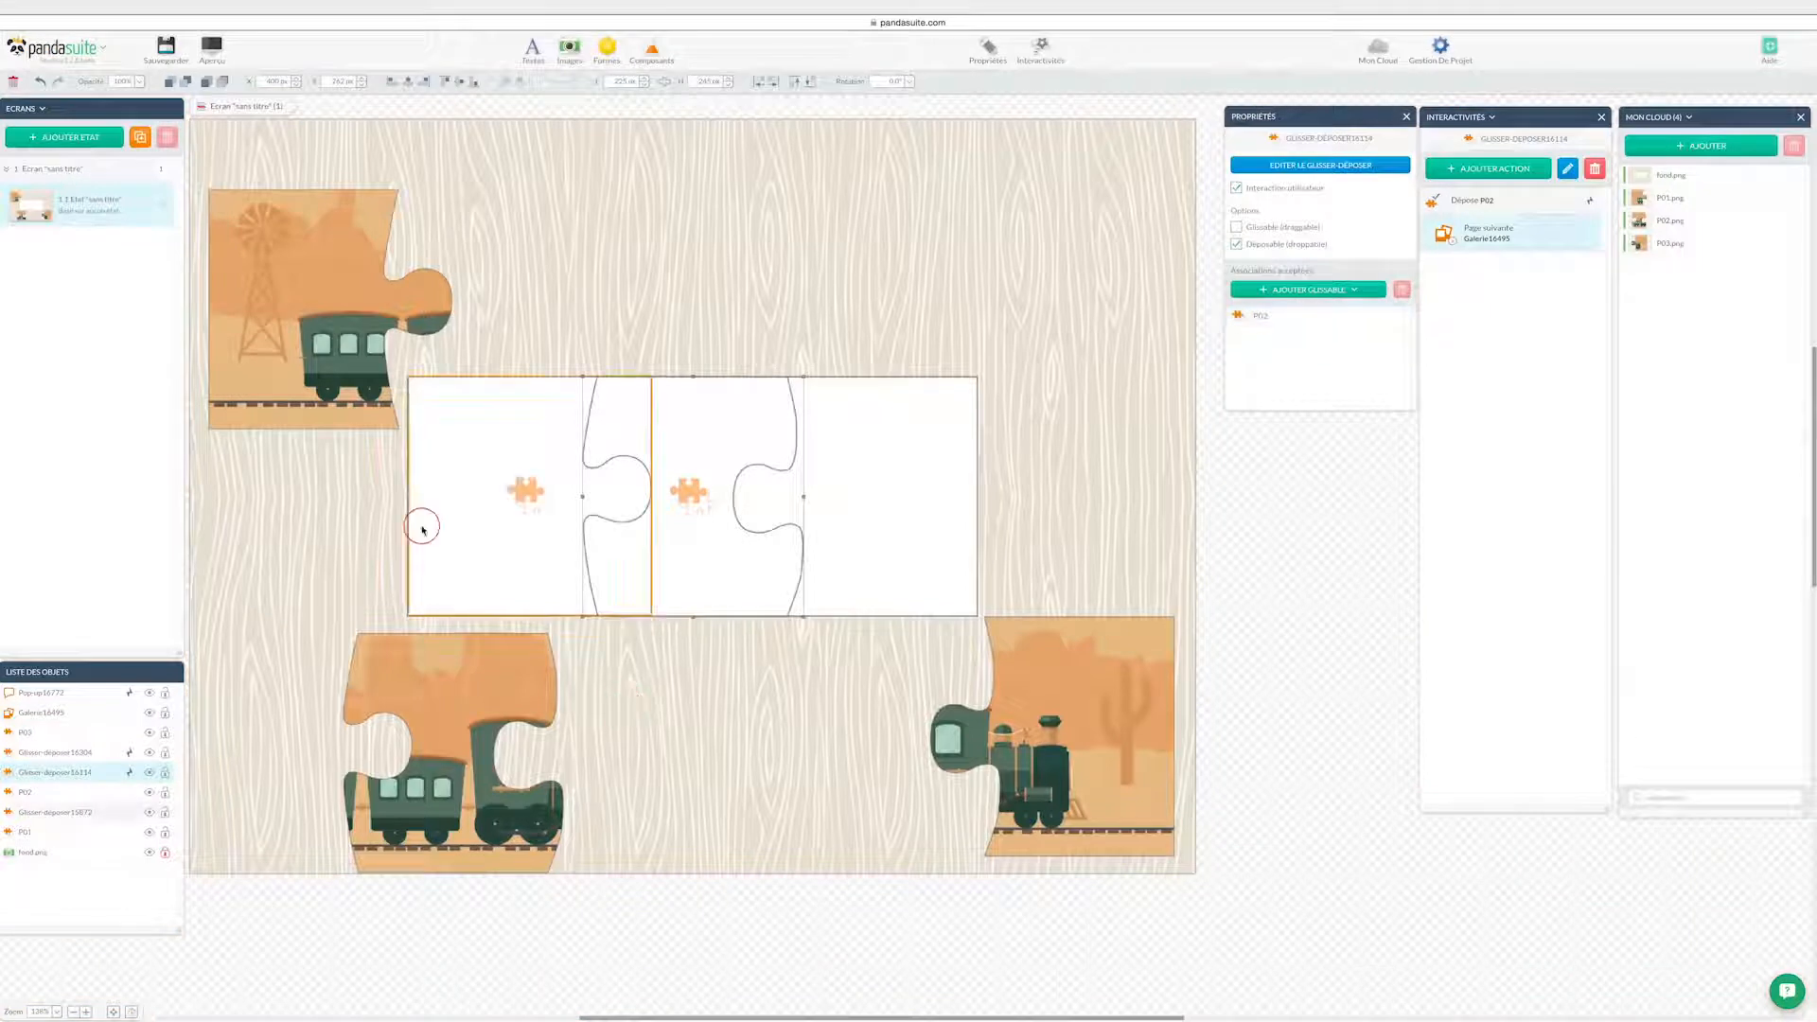
{"action": "left_click", "coordinate": [1387, 219]}
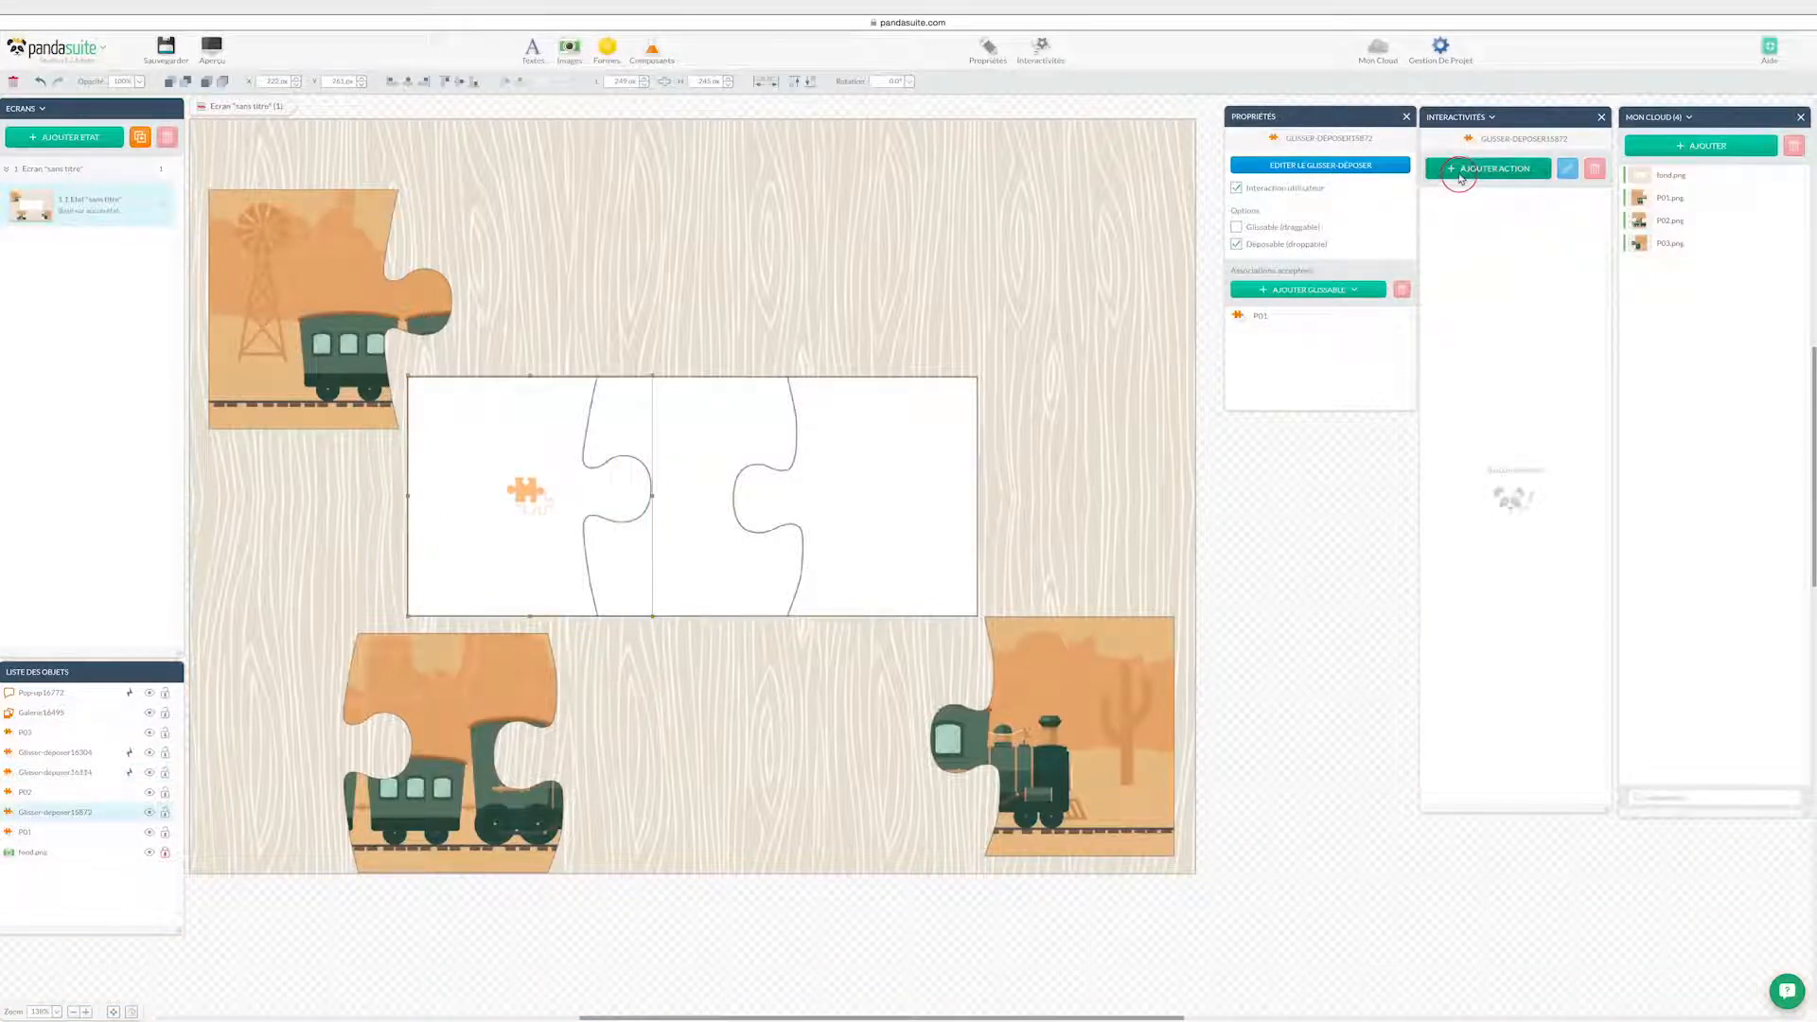
{"action": "left_click", "coordinate": [1460, 178]}
{"action": "left_click", "coordinate": [1465, 199]}
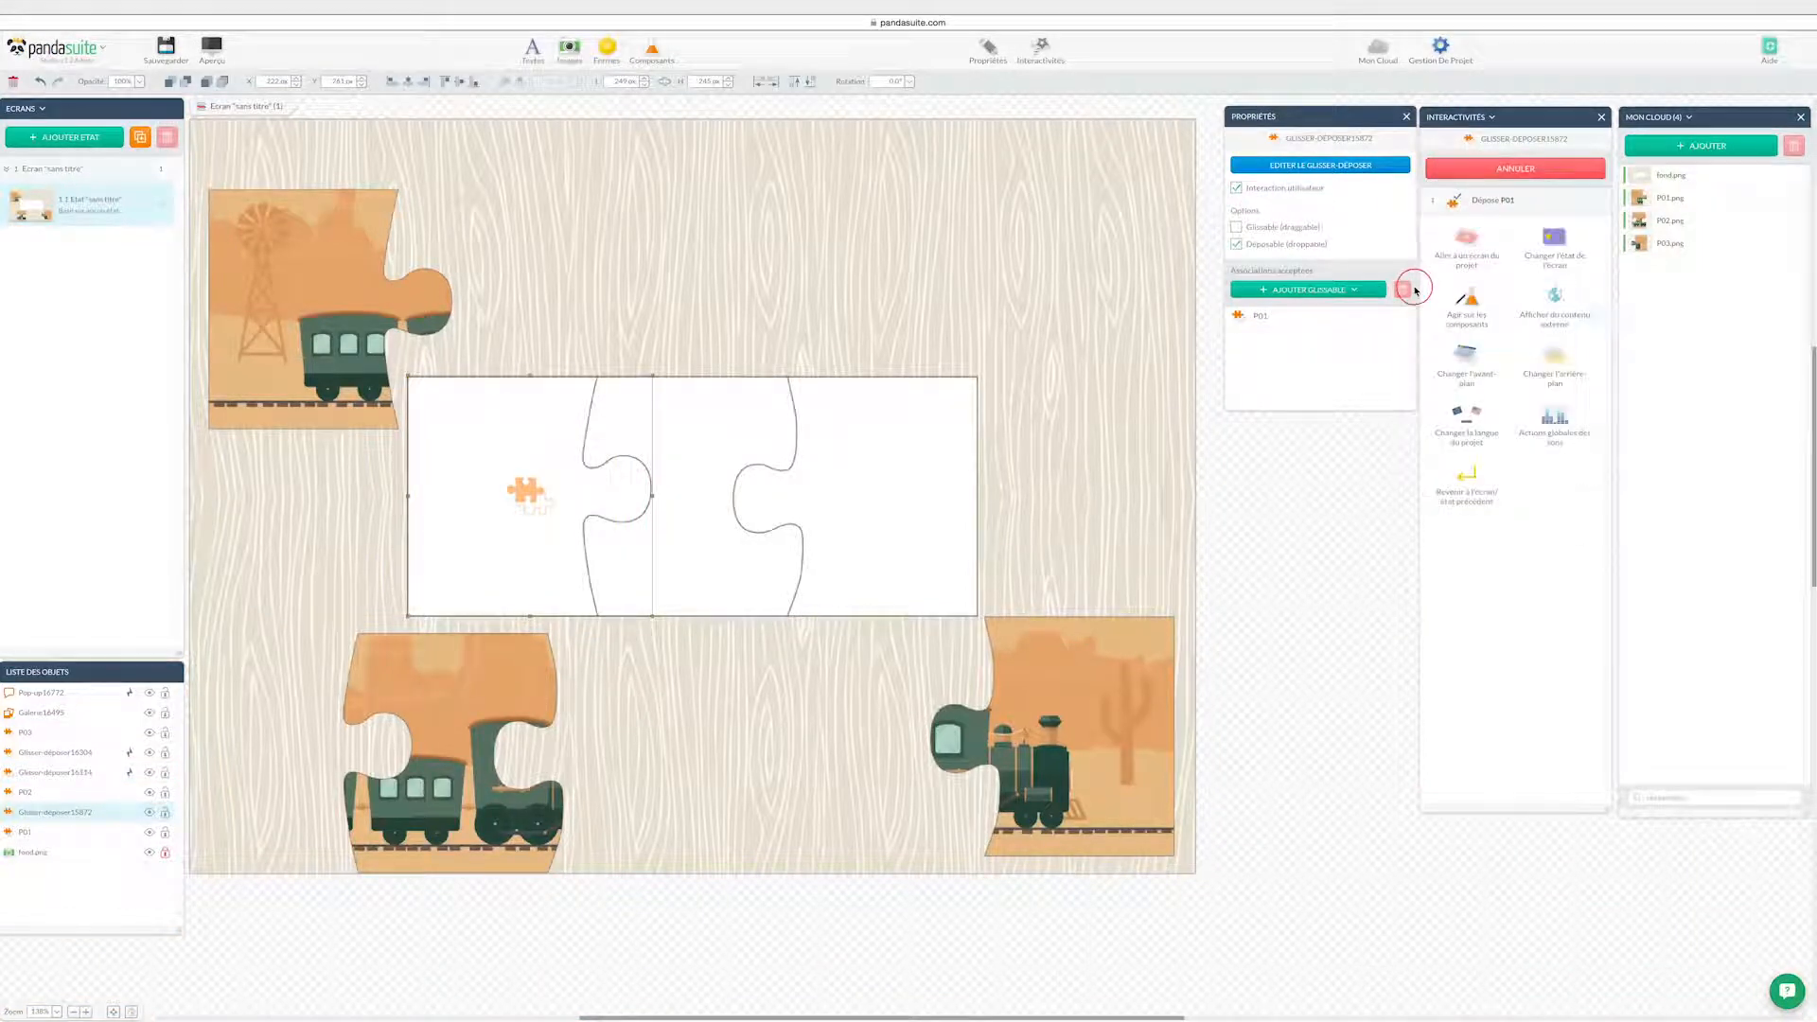
{"action": "left_click", "coordinate": [1466, 303]}
{"action": "left_click", "coordinate": [1104, 191]}
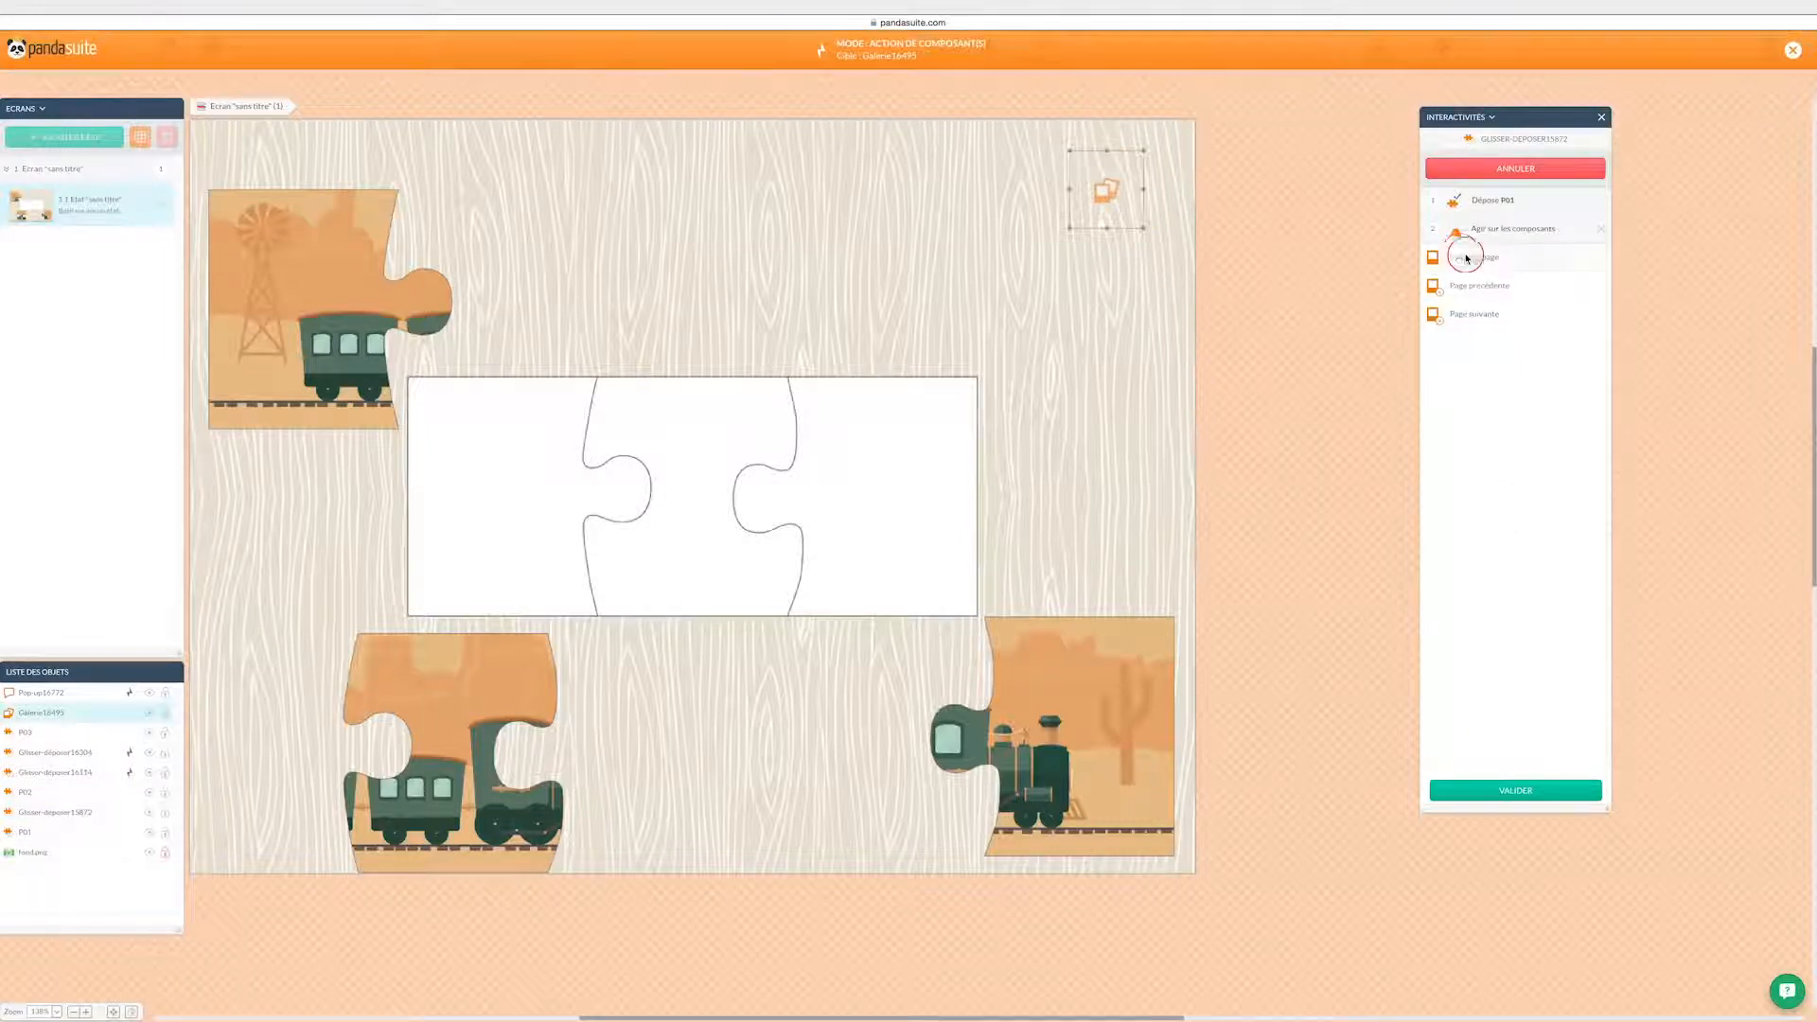
{"action": "left_click", "coordinate": [1473, 340]}
{"action": "left_click", "coordinate": [1525, 793]}
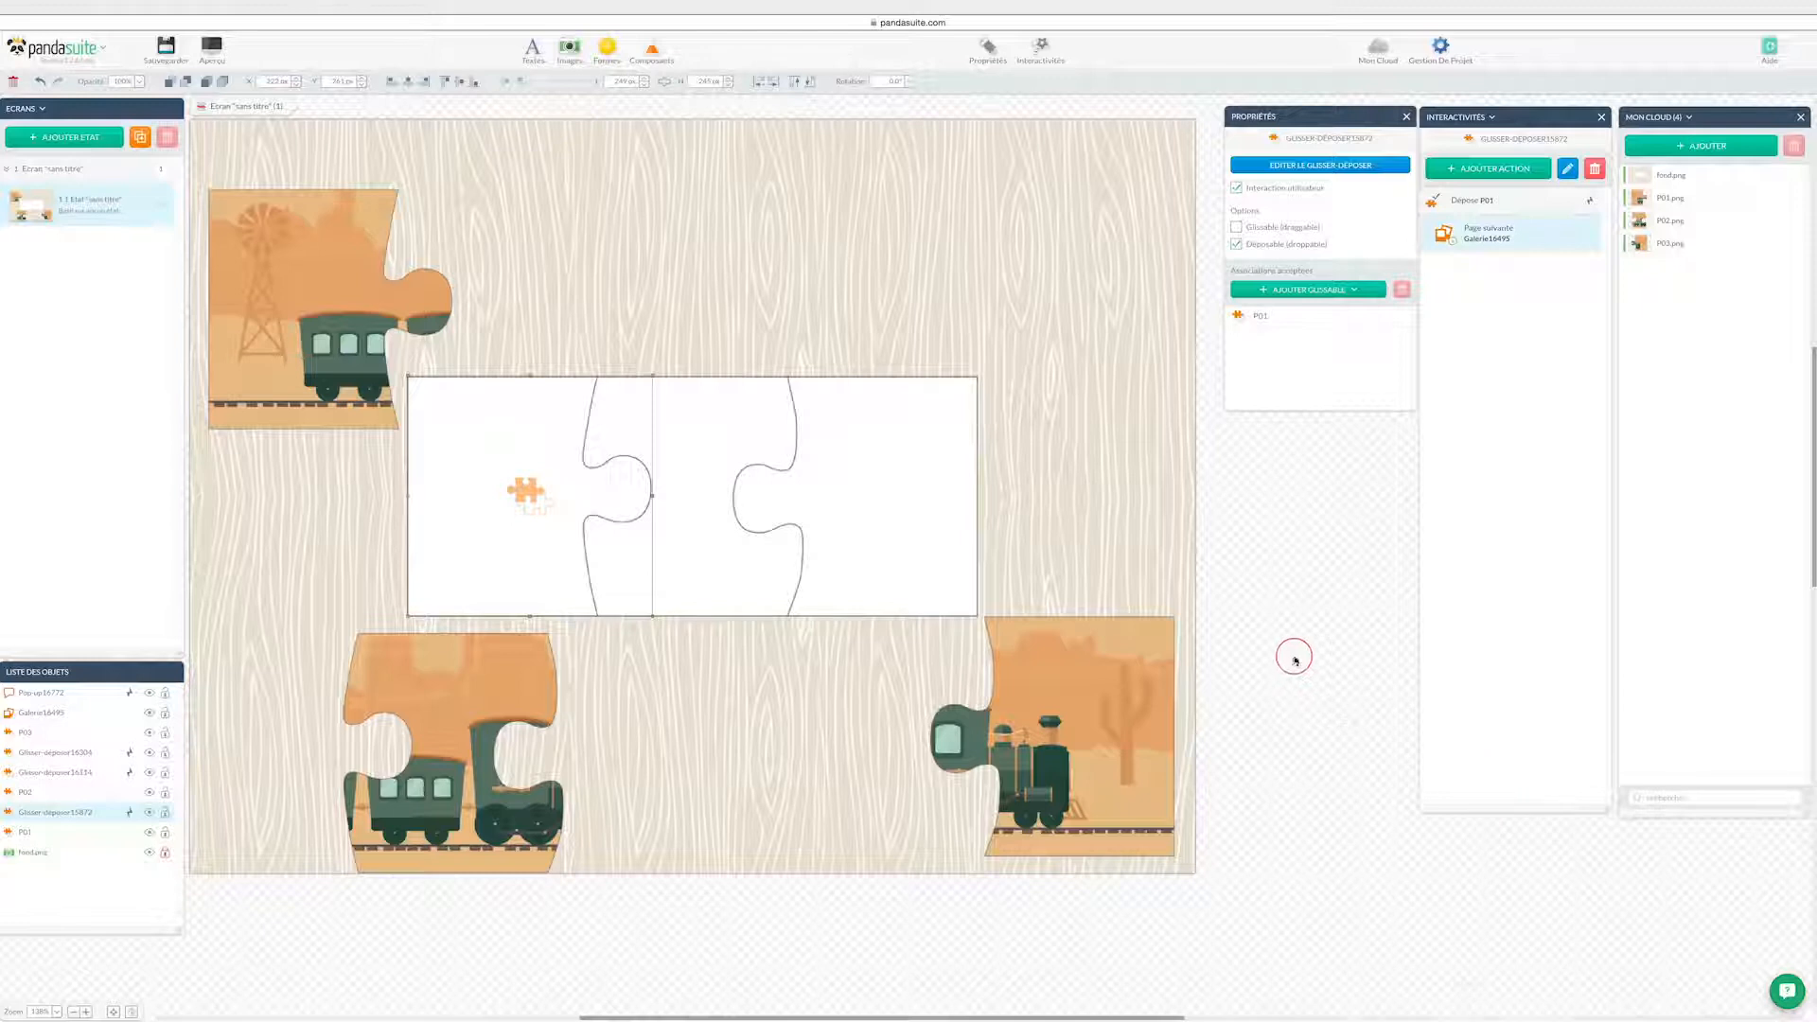
- Add an action to the gallery that opens the pop-up when page 4 is displayed
{"action": "left_click", "coordinate": [1103, 198]}
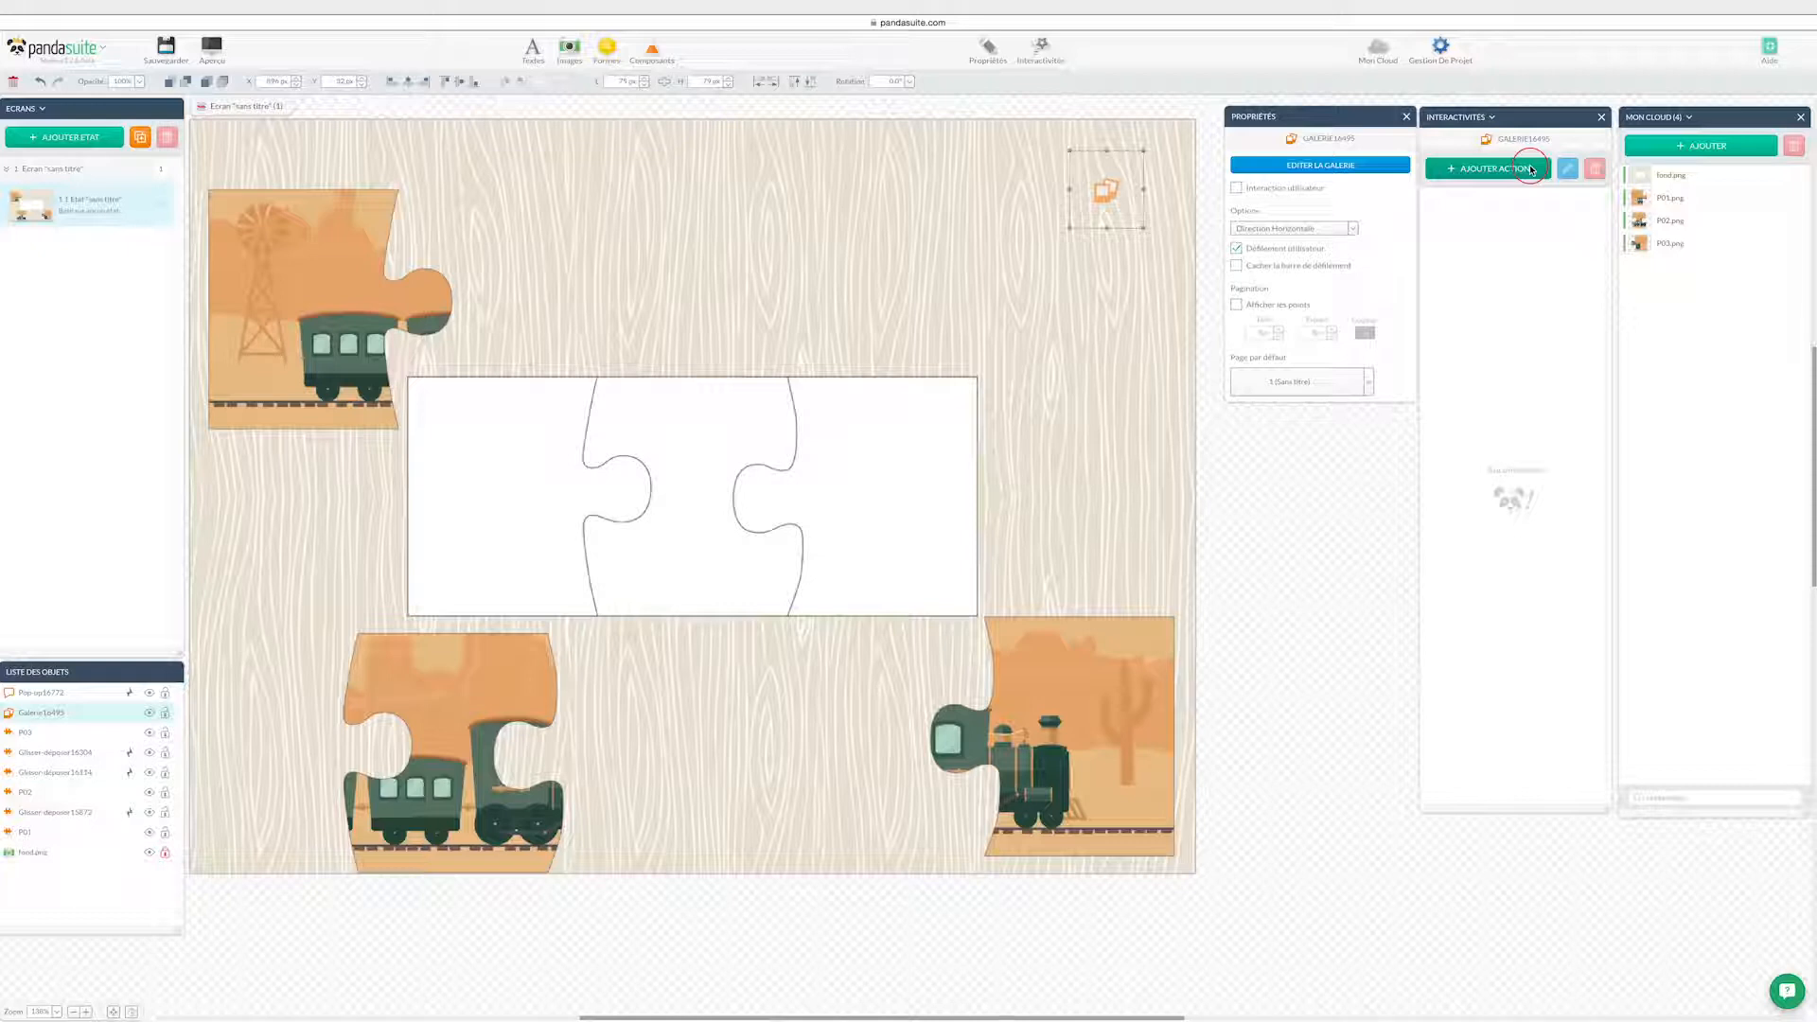
{"action": "left_click", "coordinate": [1531, 171]}
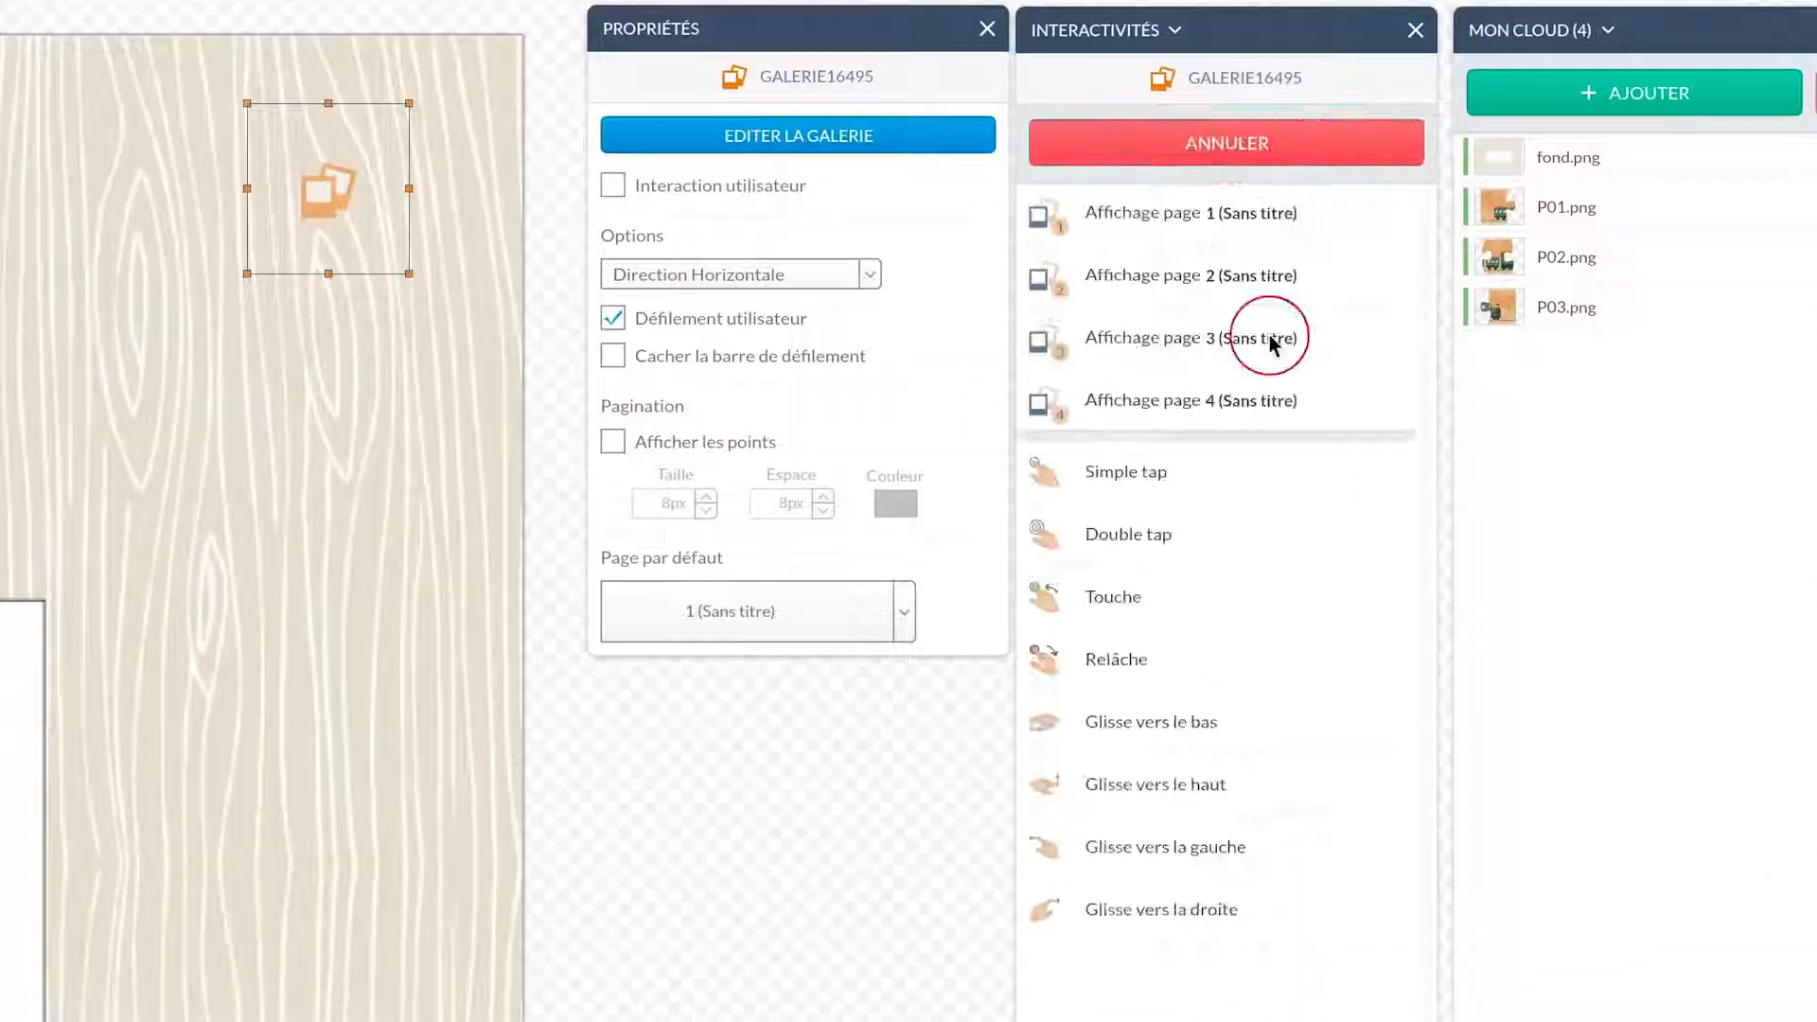
{"action": "left_click", "coordinate": [1520, 287]}
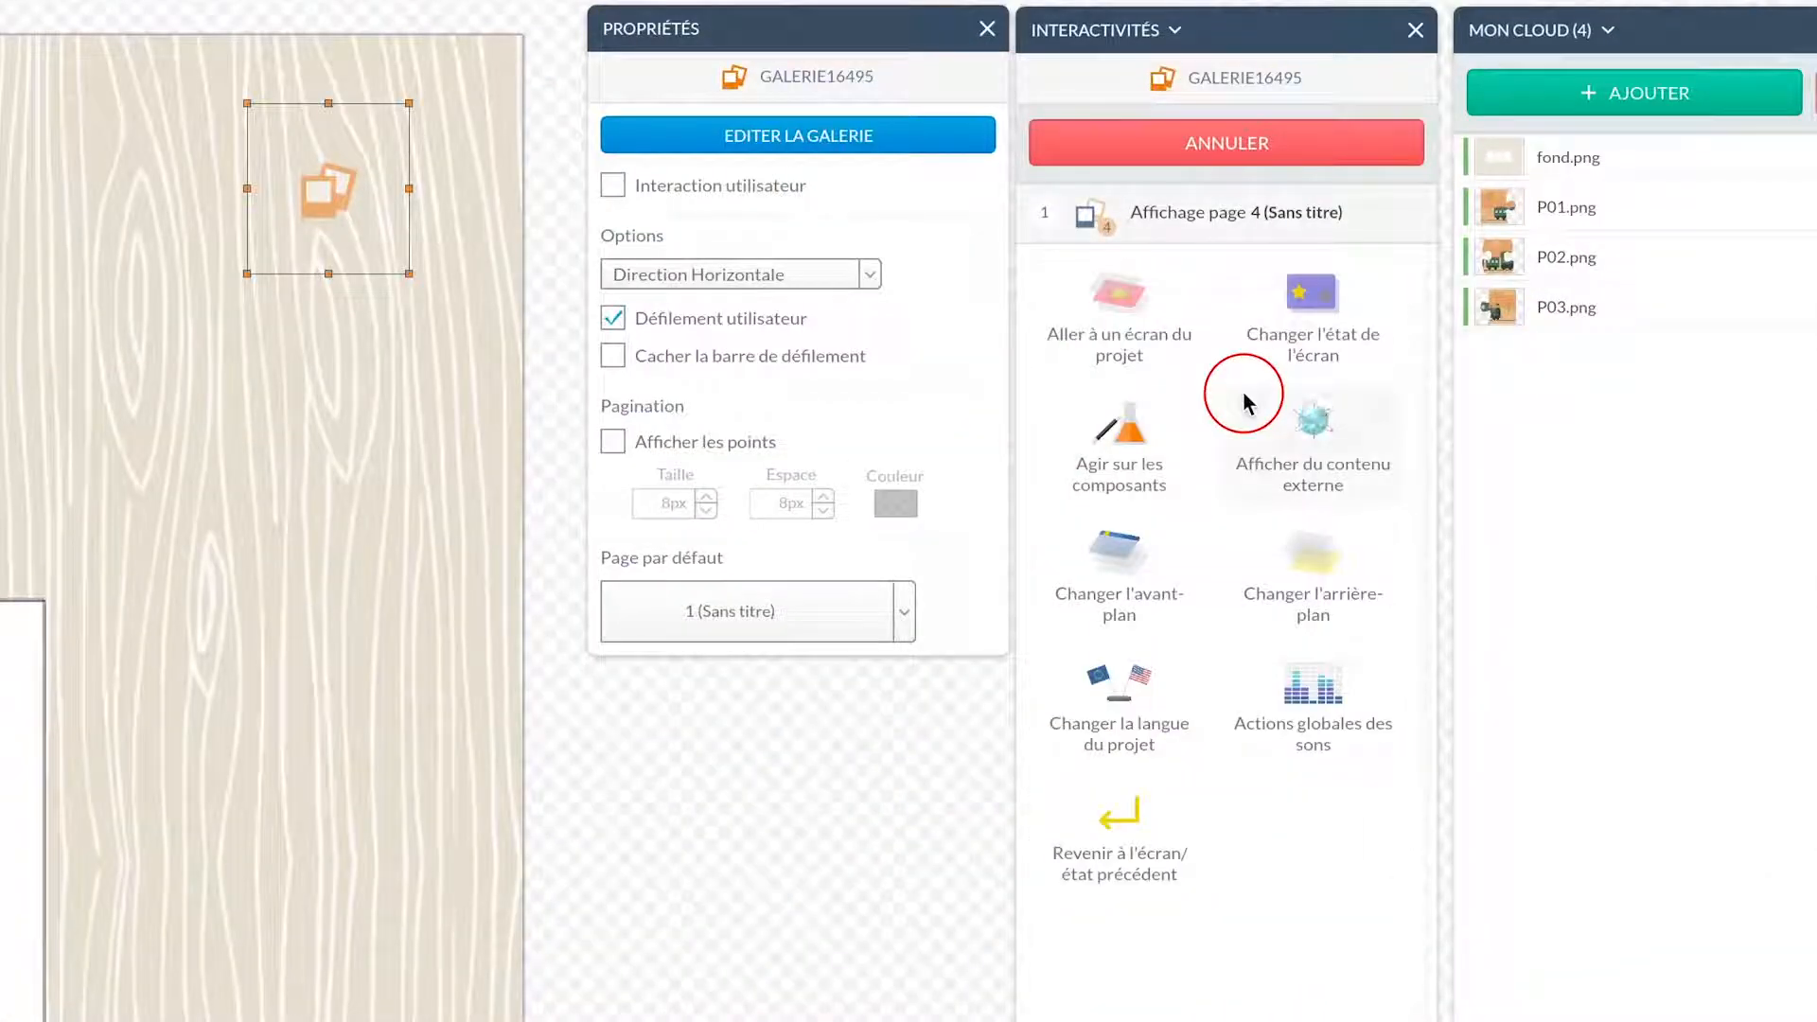
{"action": "left_click", "coordinate": [1119, 430]}
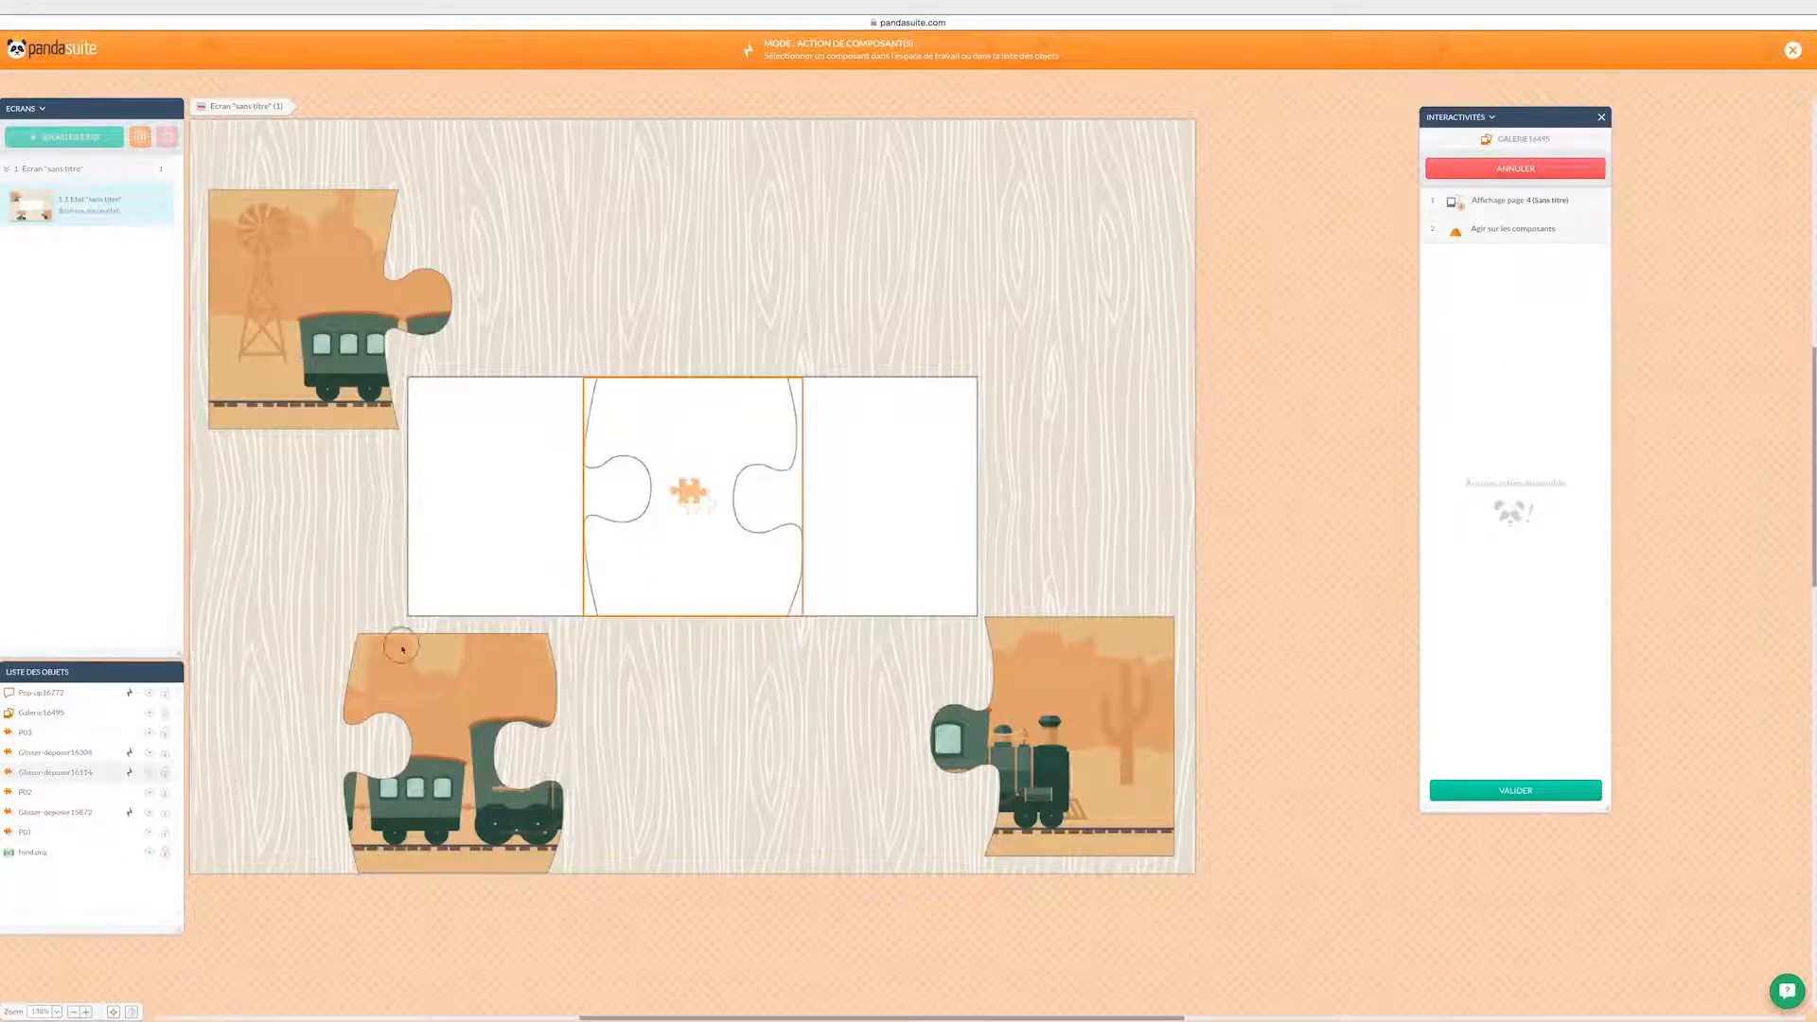
{"action": "left_click", "coordinate": [66, 694]}
{"action": "left_click", "coordinate": [1451, 258]}
{"action": "left_click", "coordinate": [1493, 790]}
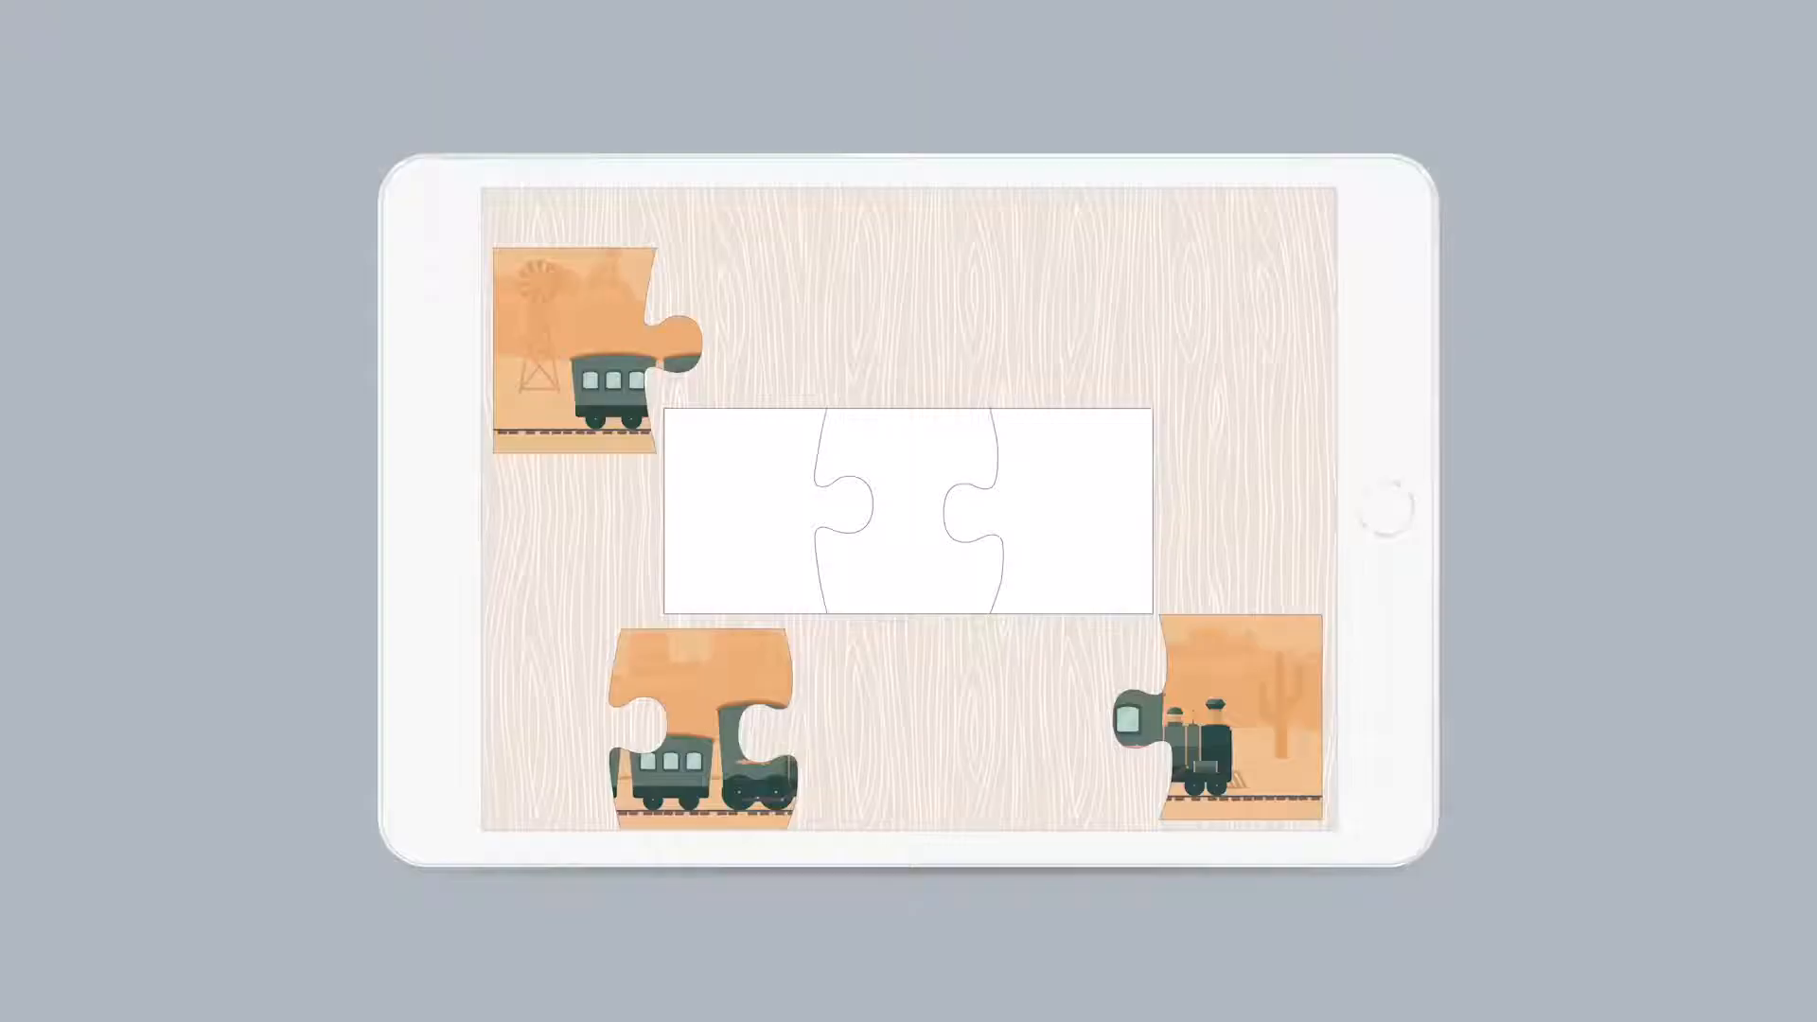